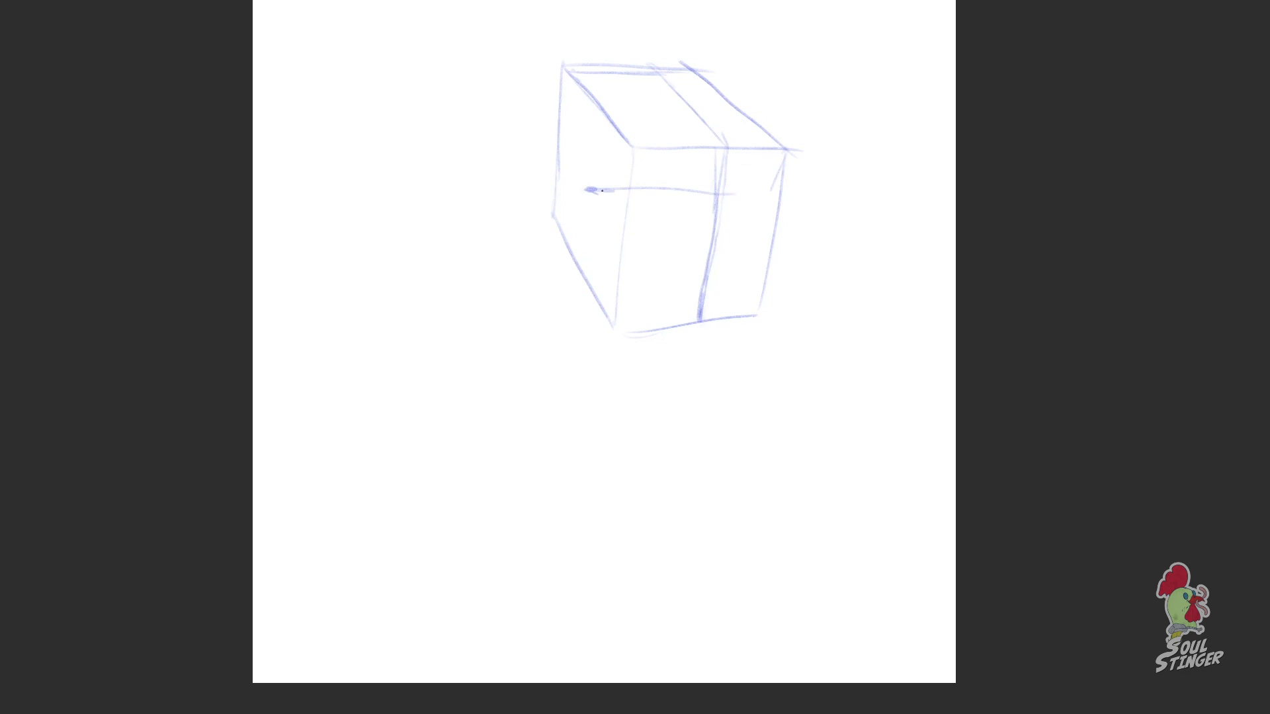
# Step: Undo the last two strokes and redraw the horizontal guide line lower across the box's front face
pyautogui.hotkey('ctrl', 'z')
pyautogui.hotkey('ctrl', 'z')
pyautogui.moveTo(774, 207)
pyautogui.mouseDown()
pyautogui.moveTo(632, 212)
pyautogui.moveTo(747, 170)
pyautogui.mouseUp()
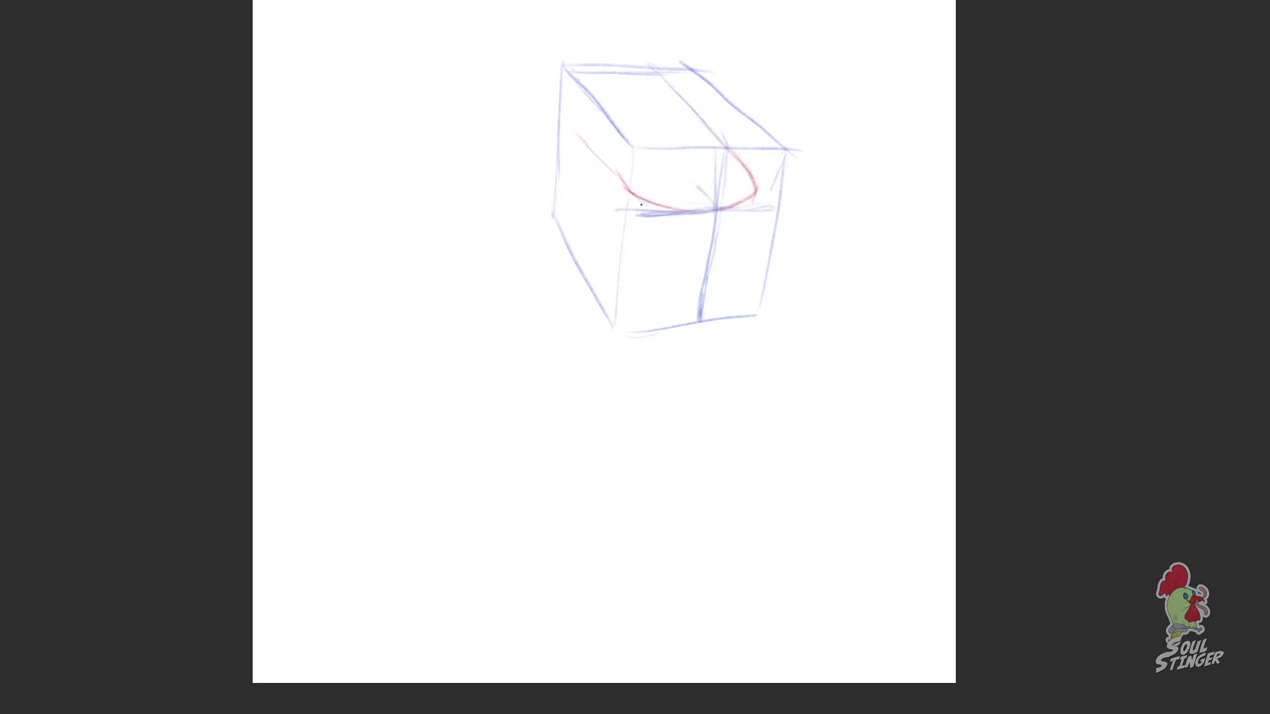
# Step: Sketch the curved brow line, tapering face and jaw contour, and eyebrows in red inside the box
pyautogui.moveTo(576, 124); pyautogui.dragTo(623, 182)
pyautogui.moveTo(702, 121)
pyautogui.mouseDown()
pyautogui.moveTo(756, 198)
pyautogui.moveTo(765, 176)
pyautogui.moveTo(756, 236)
pyautogui.moveTo(618, 245)
pyautogui.moveTo(607, 156)
pyautogui.mouseUp()
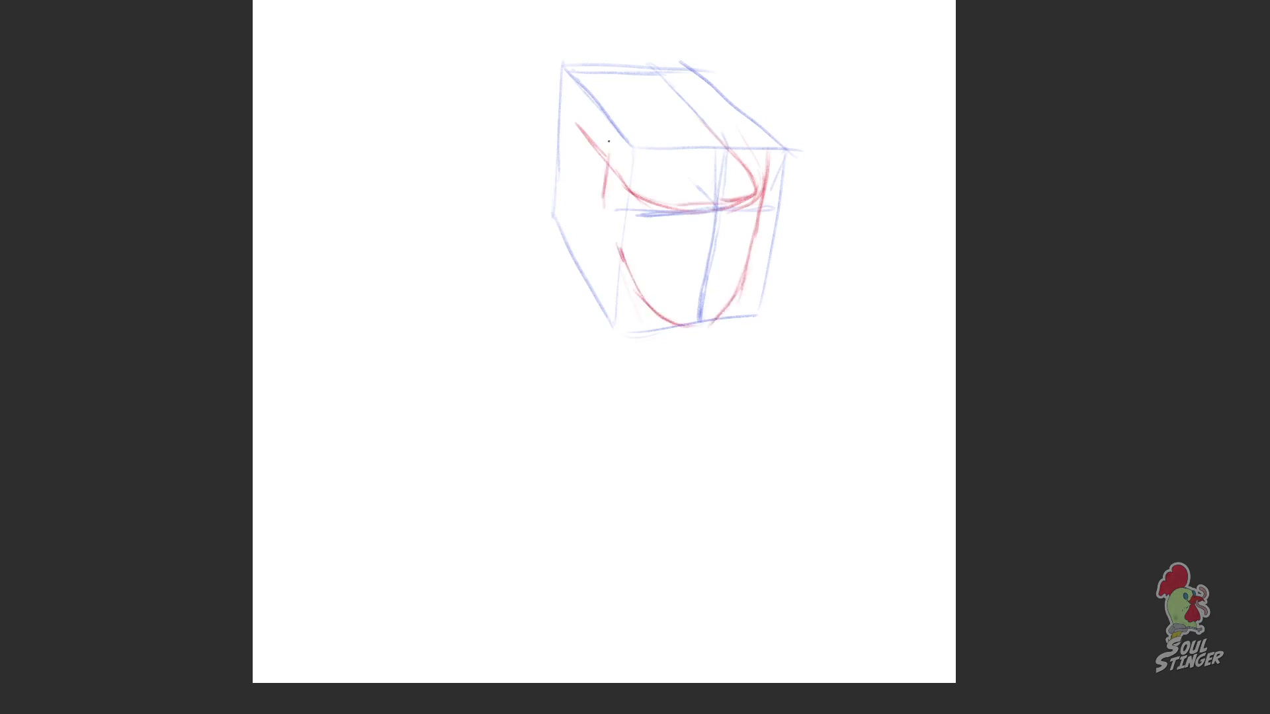
pyautogui.moveTo(607, 198); pyautogui.dragTo(658, 323)
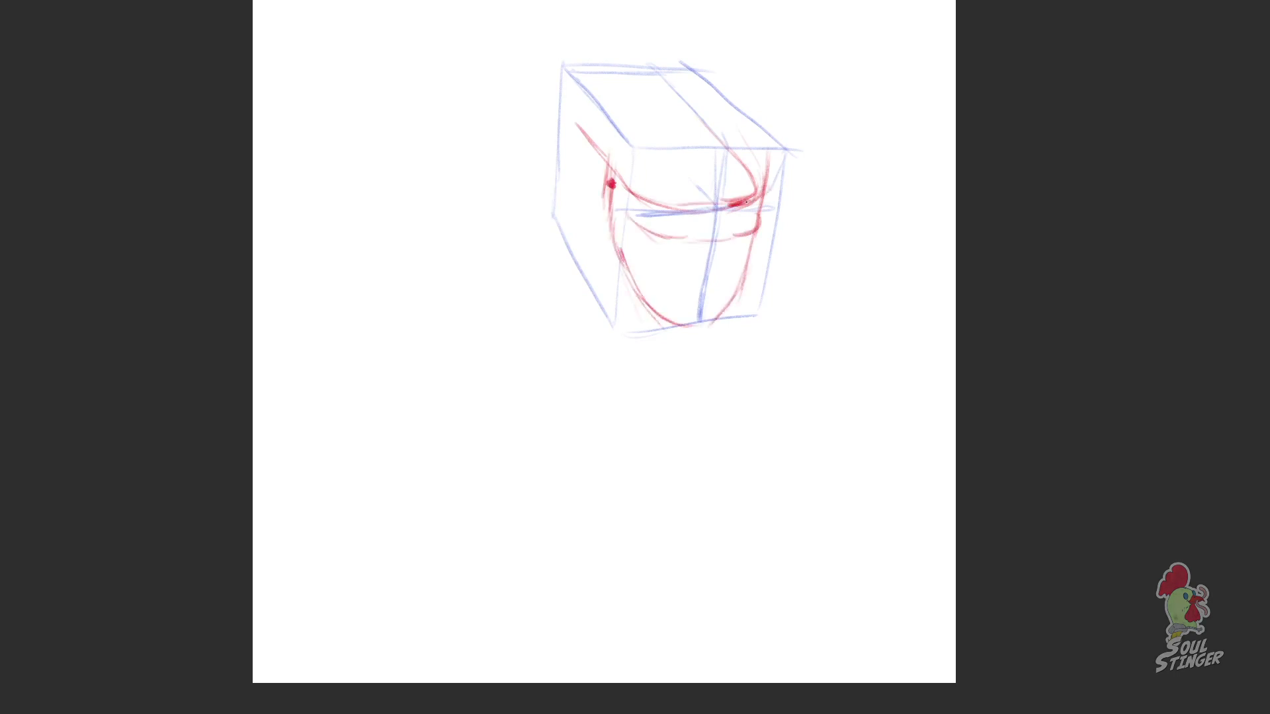
pyautogui.moveTo(732, 203); pyautogui.dragTo(760, 194)
pyautogui.moveTo(707, 207); pyautogui.dragTo(652, 198)
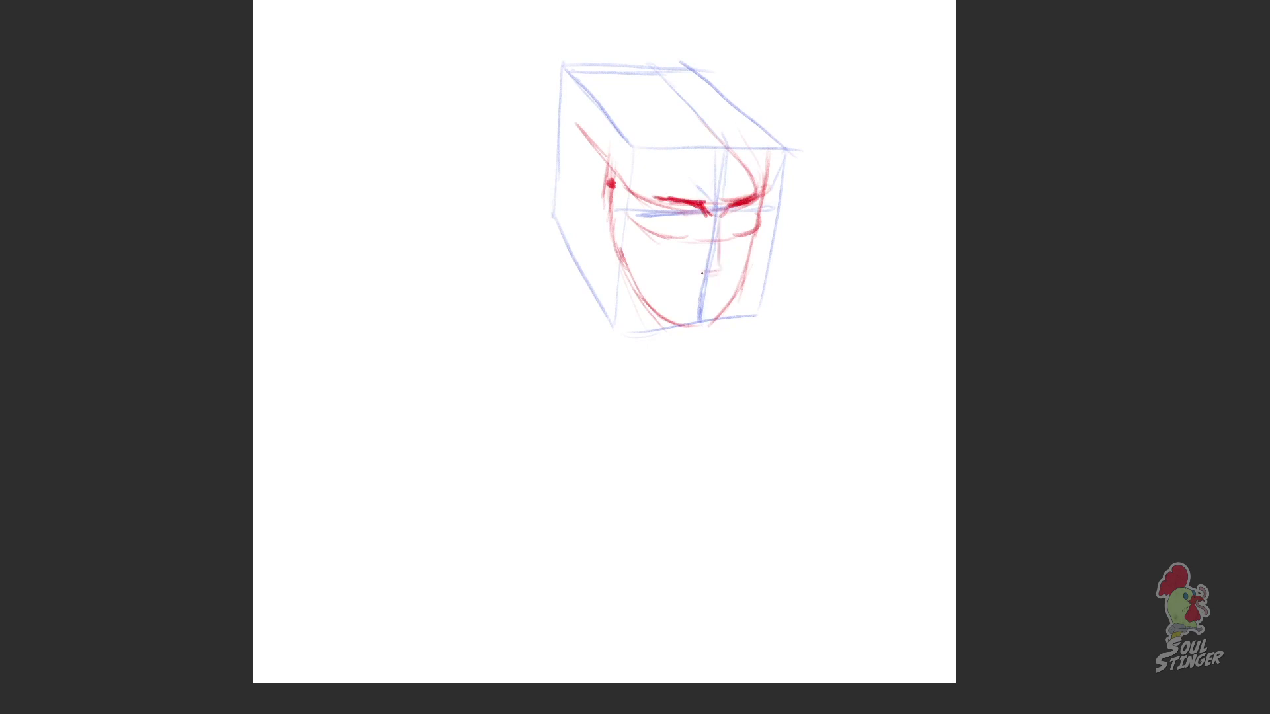
# Step: Sketch the rounded skull outline in red above the brow, undoing and redrawing a stroke on the forehead
pyautogui.moveTo(760, 190); pyautogui.dragTo(724, 104)
pyautogui.moveTo(761, 148)
pyautogui.mouseDown()
pyautogui.moveTo(626, 91)
pyautogui.moveTo(602, 134)
pyautogui.mouseUp()
pyautogui.moveTo(682, 87); pyautogui.dragTo(721, 181)
pyautogui.hotkey('ctrl', 'z')
pyautogui.moveTo(655, 70); pyautogui.dragTo(595, 149)
# Step: Sketch the side of the head down to the jaw, the mouth and cheek lines, and the ear
pyautogui.moveTo(606, 94)
pyautogui.mouseDown()
pyautogui.moveTo(615, 218)
pyautogui.moveTo(673, 332)
pyautogui.mouseUp()
pyautogui.moveTo(631, 237)
pyautogui.mouseDown()
pyautogui.moveTo(662, 282)
pyautogui.moveTo(726, 282)
pyautogui.mouseUp()
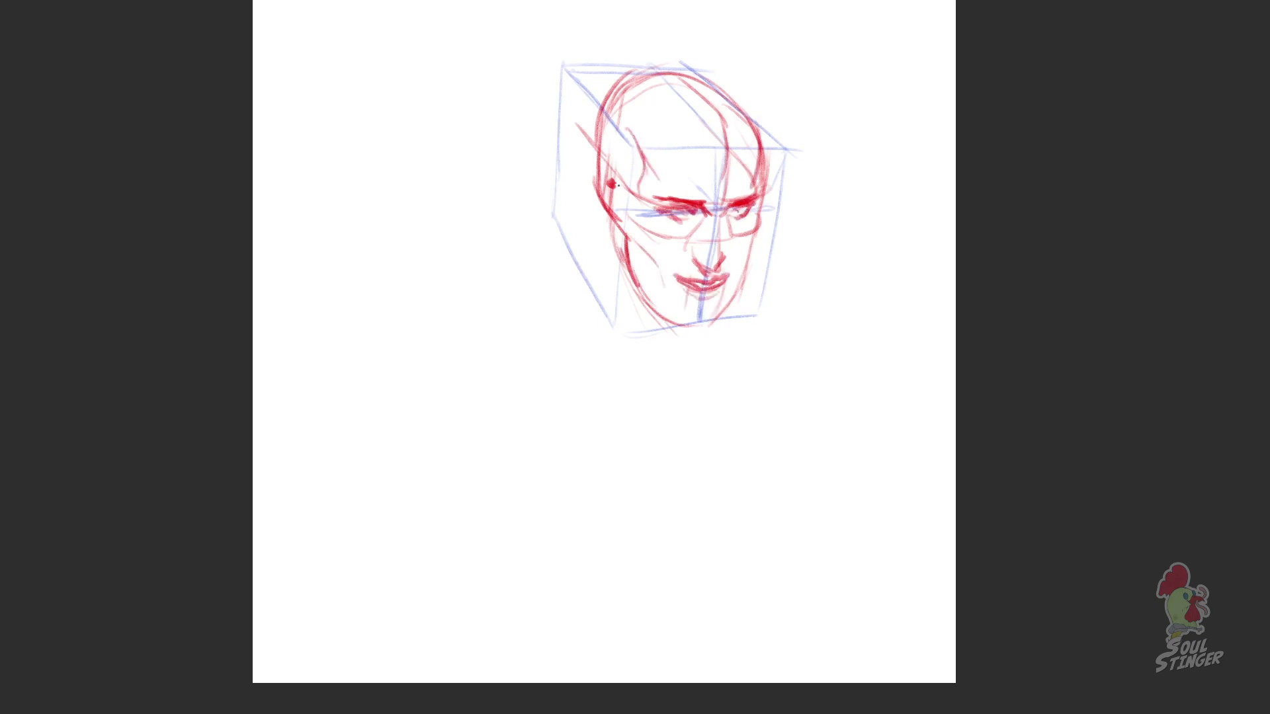
pyautogui.moveTo(611, 184)
pyautogui.mouseDown()
pyautogui.moveTo(598, 199)
pyautogui.moveTo(611, 199)
pyautogui.mouseUp()
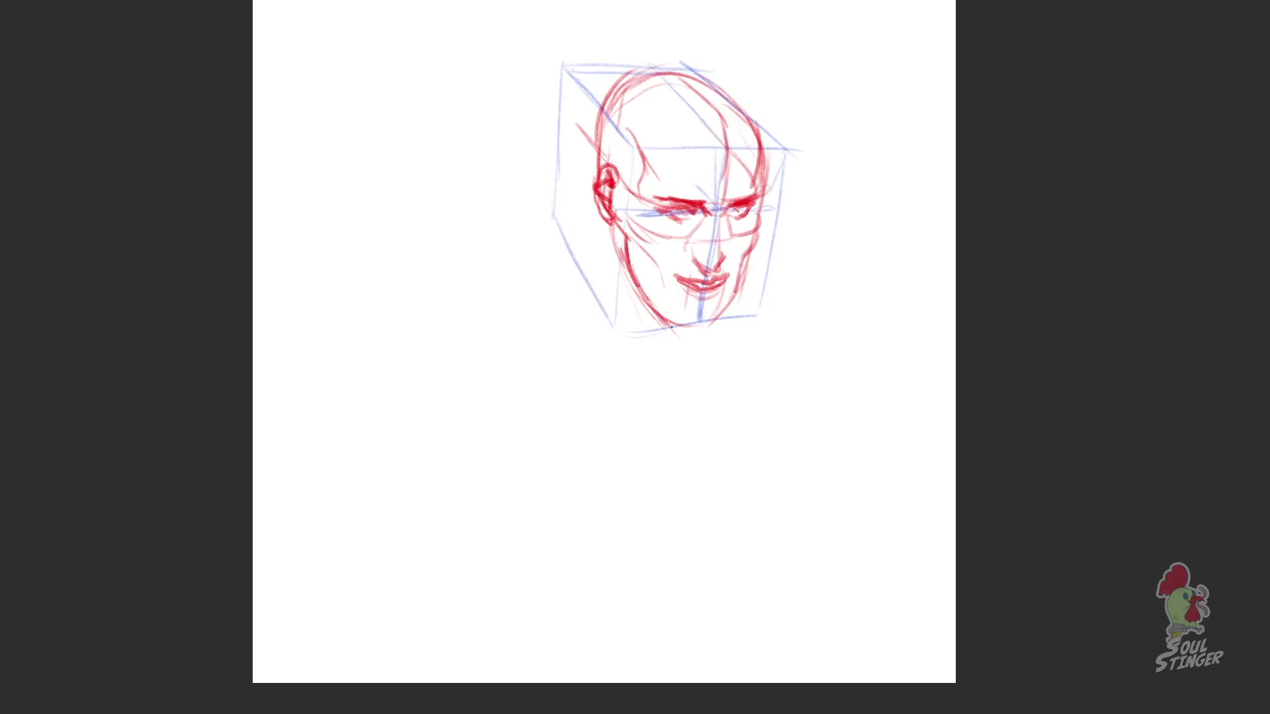
# Step: Flip the canvas view horizontally and sketch the neck, shoulder slopes and horizontal collarbone guide below the head
pyautogui.press('m')
pyautogui.moveTo(557, 273); pyautogui.dragTo(571, 305)
pyautogui.moveTo(688, 222); pyautogui.dragTo(695, 320)
pyautogui.moveTo(688, 330); pyautogui.dragTo(621, 339)
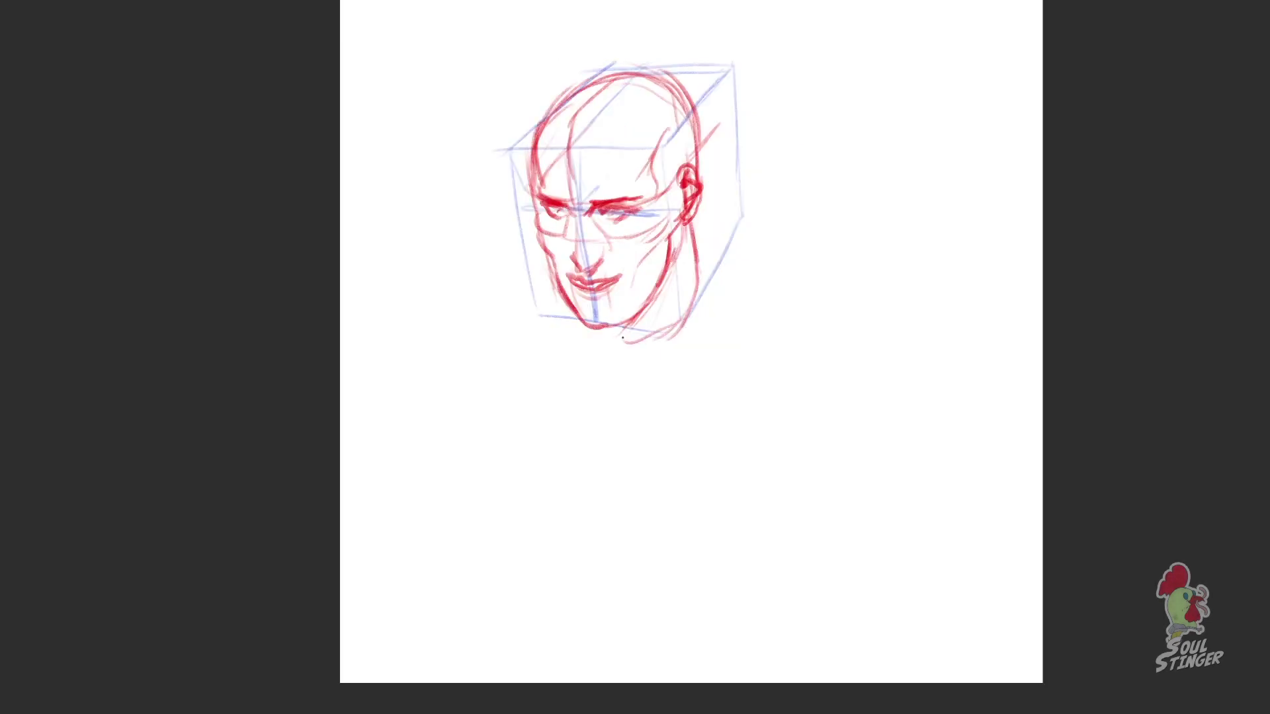
pyautogui.moveTo(706, 282); pyautogui.dragTo(835, 345)
pyautogui.moveTo(560, 301)
pyautogui.mouseDown()
pyautogui.moveTo(498, 329)
pyautogui.moveTo(836, 383)
pyautogui.mouseUp()
pyautogui.moveTo(612, 330); pyautogui.dragTo(638, 370)
pyautogui.moveTo(658, 334); pyautogui.dragTo(633, 387)
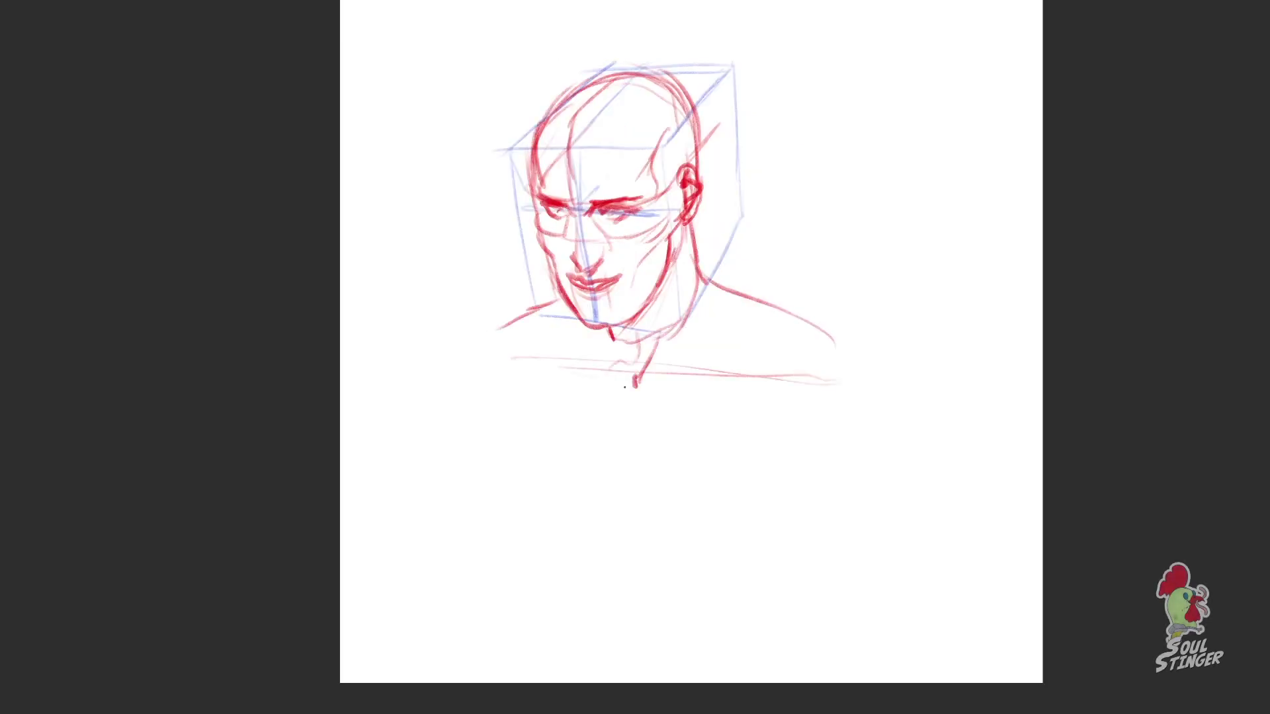
# Step: Sketch the collarbones, strengthen the outer shoulder edges and add the neck muscle lines
pyautogui.moveTo(529, 351); pyautogui.dragTo(628, 390)
pyautogui.moveTo(651, 397); pyautogui.dragTo(784, 368)
pyautogui.moveTo(751, 358); pyautogui.dragTo(719, 370)
pyautogui.moveTo(737, 300); pyautogui.dragTo(837, 359)
pyautogui.moveTo(548, 303); pyautogui.dragTo(485, 339)
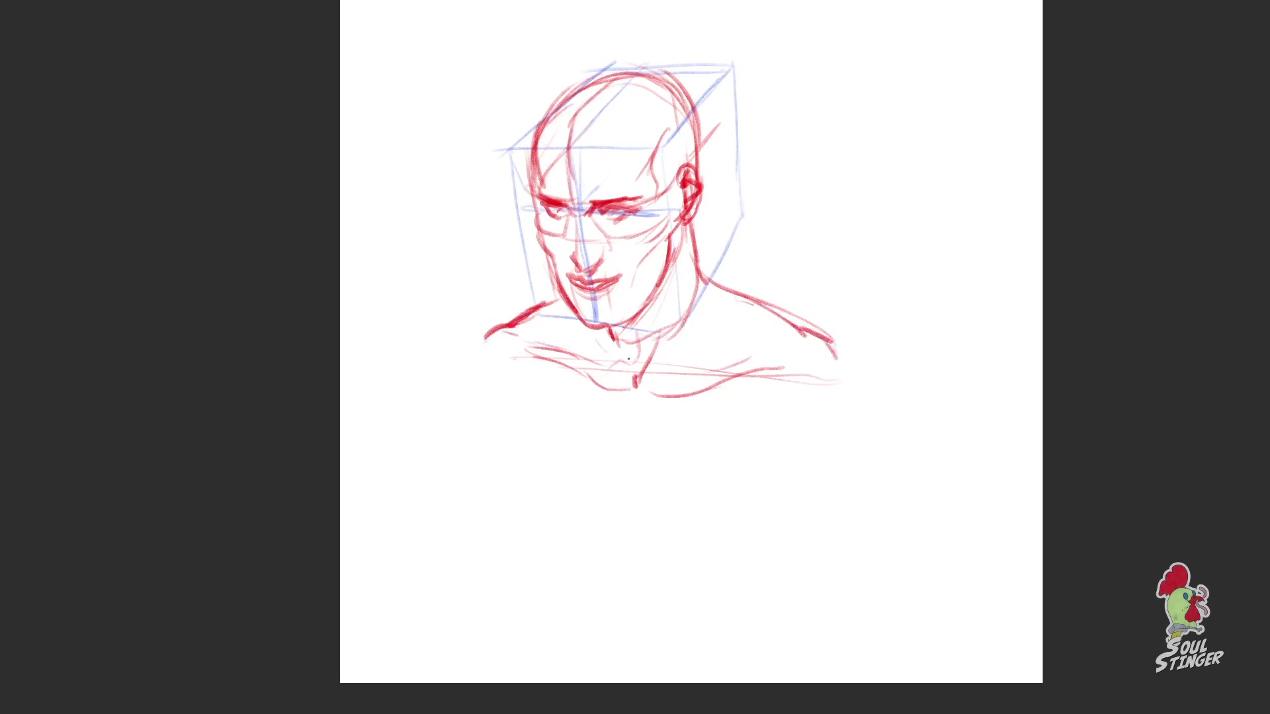
pyautogui.moveTo(617, 325); pyautogui.dragTo(628, 359)
pyautogui.moveTo(699, 314); pyautogui.dragTo(736, 351)
# Step: Sketch the chest outline with a curved centre line and the side of the torso
pyautogui.moveTo(800, 412); pyautogui.dragTo(785, 441)
pyautogui.moveTo(629, 427); pyautogui.dragTo(658, 561)
pyautogui.moveTo(513, 371); pyautogui.dragTo(609, 494)
pyautogui.moveTo(589, 482); pyautogui.dragTo(794, 471)
pyautogui.moveTo(809, 427); pyautogui.dragTo(552, 507)
pyautogui.moveTo(502, 362); pyautogui.dragTo(572, 478)
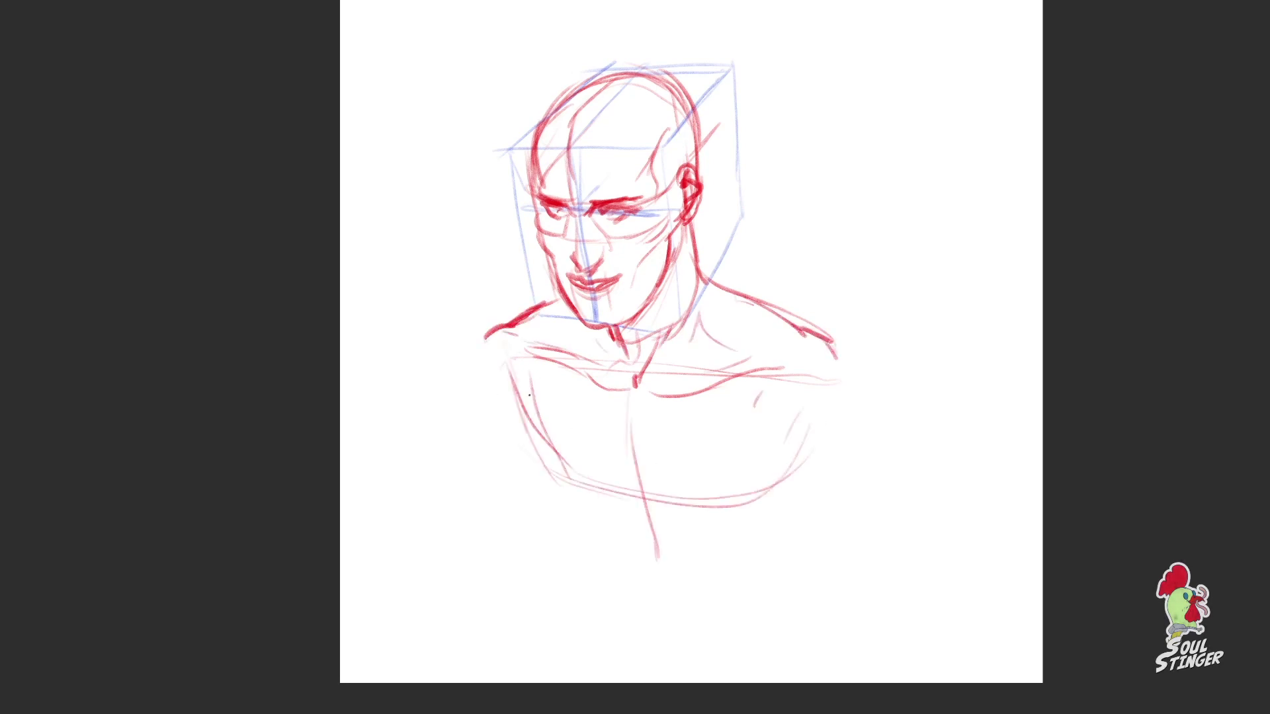
pyautogui.moveTo(533, 408); pyautogui.dragTo(591, 505)
pyautogui.moveTo(553, 475); pyautogui.dragTo(599, 562)
# Step: Mark the hairline on the forehead and sketch the outer contours of both shoulders and upper arms
pyautogui.moveTo(570, 154)
pyautogui.mouseDown()
pyautogui.moveTo(639, 142)
pyautogui.moveTo(679, 228)
pyautogui.moveTo(532, 169)
pyautogui.mouseUp()
pyautogui.moveTo(642, 73); pyautogui.dragTo(532, 165)
pyautogui.moveTo(537, 328); pyautogui.dragTo(482, 433)
pyautogui.moveTo(523, 363); pyautogui.dragTo(517, 509)
pyautogui.moveTo(810, 336); pyautogui.dragTo(856, 403)
# Step: Sketch the collarbone end and armpit, and strengthen the lower contour of the chest muscles
pyautogui.moveTo(777, 375); pyautogui.dragTo(800, 374)
pyautogui.moveTo(751, 390); pyautogui.dragTo(787, 429)
pyautogui.moveTo(790, 453)
pyautogui.mouseDown()
pyautogui.moveTo(661, 484)
pyautogui.moveTo(692, 491)
pyautogui.mouseUp()
pyautogui.moveTo(561, 467); pyautogui.dragTo(617, 477)
pyautogui.moveTo(525, 426)
pyautogui.mouseDown()
pyautogui.moveTo(567, 473)
pyautogui.moveTo(598, 477)
pyautogui.mouseUp()
# Step: Darken the jaw and chin contour of the red sketch
pyautogui.moveTo(564, 287)
pyautogui.mouseDown()
pyautogui.moveTo(598, 329)
pyautogui.moveTo(554, 266)
pyautogui.moveTo(599, 326)
pyautogui.mouseUp()
pyautogui.moveTo(595, 325); pyautogui.dragTo(643, 301)
pyautogui.moveTo(668, 237); pyautogui.dragTo(640, 293)
pyautogui.scroll(1, 533, 323)
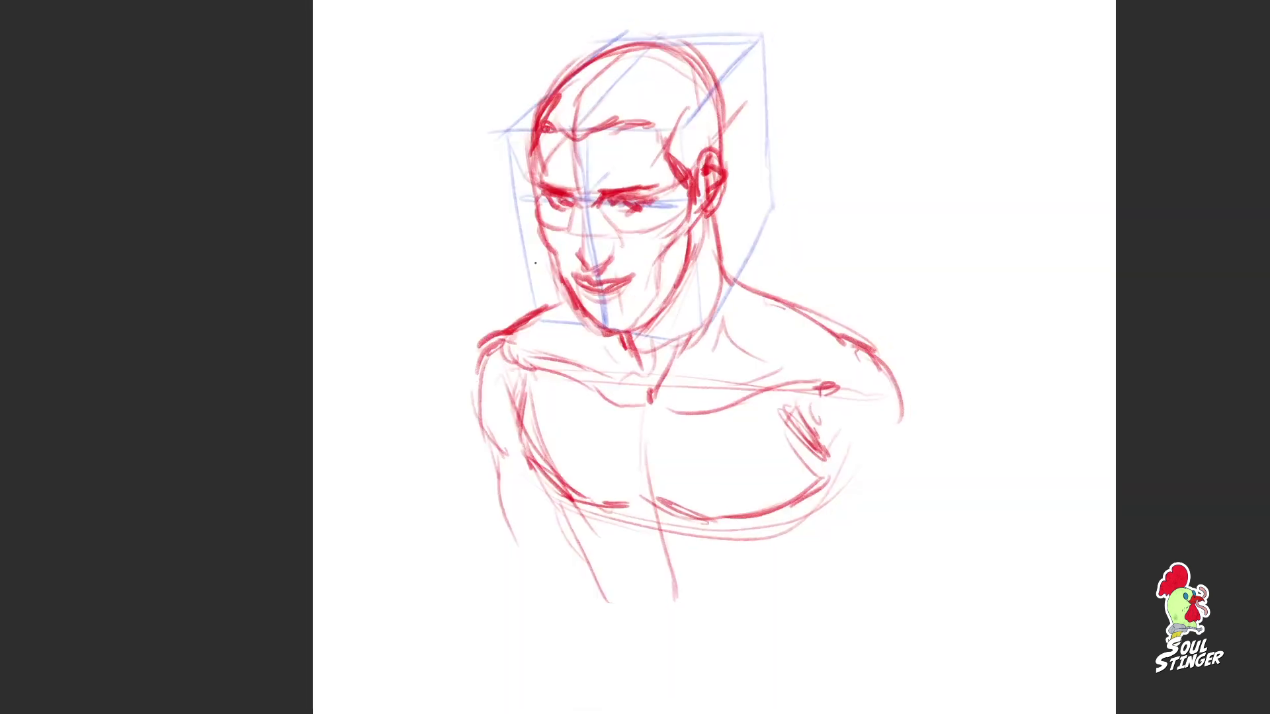
# Step: Sketch the ribcage sides and the curved lower edge of the torso, and flip the canvas view horizontally
pyautogui.scroll(-3, 482, 276)
pyautogui.moveTo(677, 407); pyautogui.dragTo(658, 483)
pyautogui.moveTo(517, 390)
pyautogui.mouseDown()
pyautogui.moveTo(592, 461)
pyautogui.moveTo(705, 461)
pyautogui.mouseUp()
pyautogui.press('m')
pyautogui.moveTo(613, 397); pyautogui.dragTo(636, 454)
pyautogui.scroll(2, 607, 263)
pyautogui.scroll(-1, 710, 159)
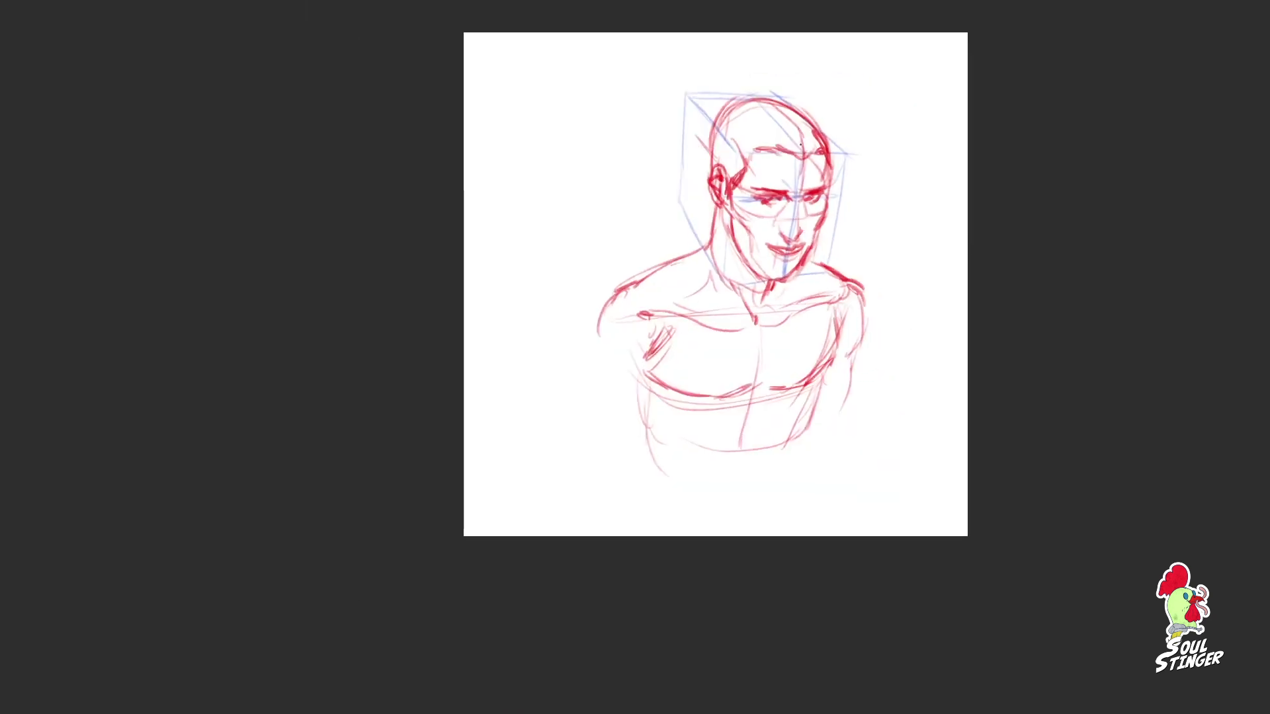
# Step: Thicken the skull, jaw and chin contours and reinforce the brow in the red sketch
pyautogui.moveTo(775, 108); pyautogui.dragTo(802, 142)
pyautogui.moveTo(787, 104); pyautogui.dragTo(819, 135)
pyautogui.moveTo(802, 114); pyautogui.dragTo(726, 118)
pyautogui.hotkey('ctrl', '+')
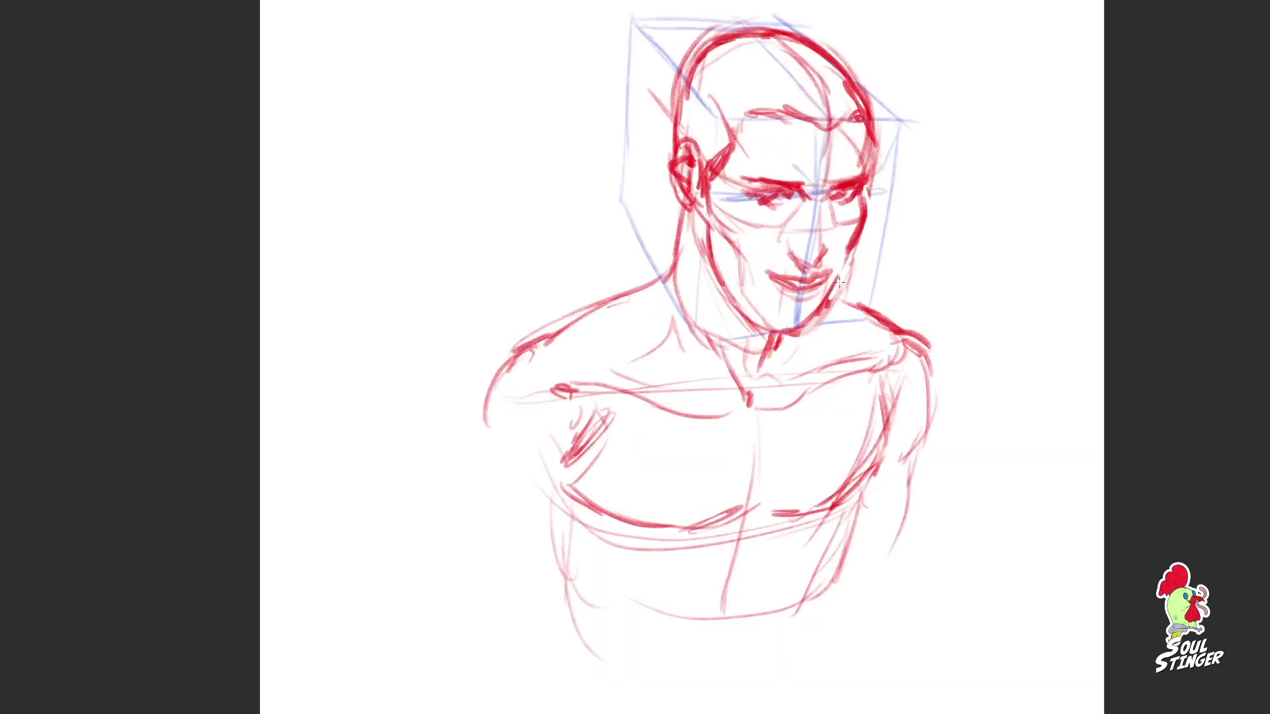
pyautogui.moveTo(835, 274); pyautogui.dragTo(802, 323)
pyautogui.moveTo(812, 324); pyautogui.dragTo(738, 296)
pyautogui.moveTo(713, 248); pyautogui.dragTo(747, 309)
pyautogui.scroll(-1, 668, 224)
pyautogui.moveTo(812, 193); pyautogui.dragTo(828, 187)
# Step: Check the figure in a mirrored view and touch up the shoulder outline
pyautogui.scroll(-3, 660, 172)
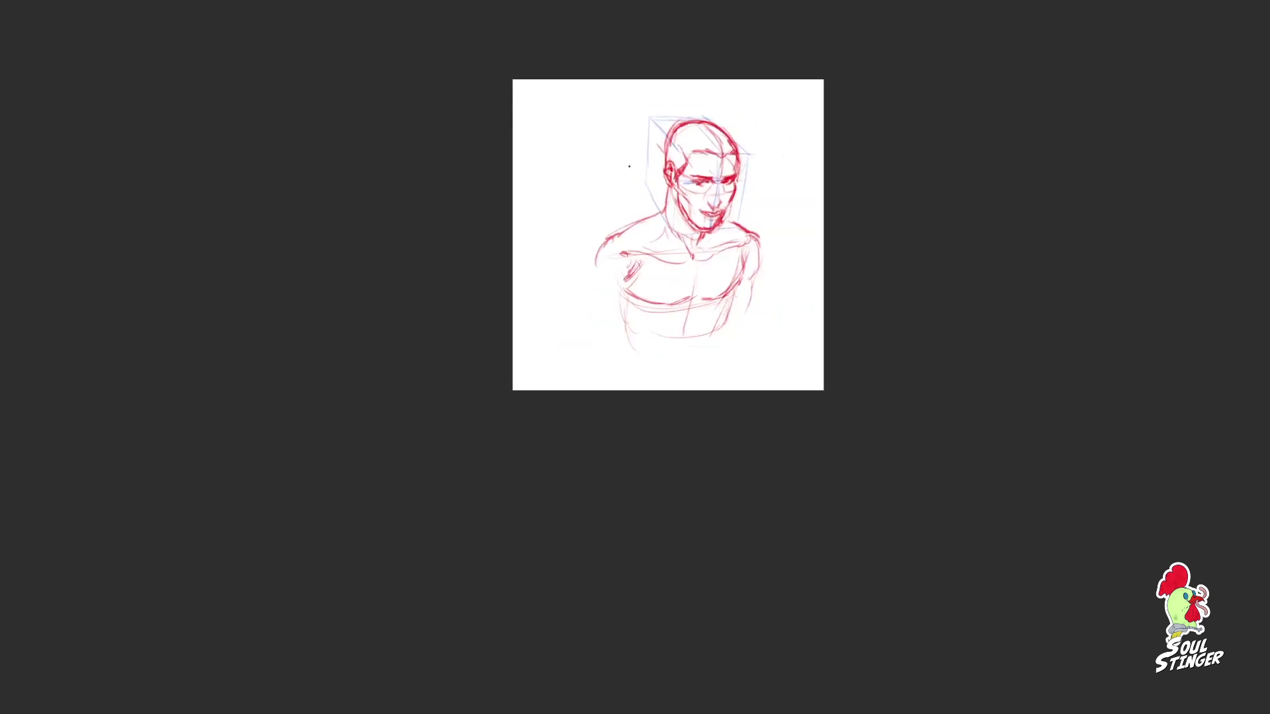
pyautogui.press('m')
pyautogui.scroll(2, 572, 209)
pyautogui.moveTo(573, 229); pyautogui.dragTo(554, 240)
pyautogui.press('m')
# Step: Lower the sketch layer's opacity to 18%, add a new layer above it and switch to the Pen tool
pyautogui.press('Tab')
pyautogui.moveTo(231, 196)
pyautogui.mouseDown()
pyautogui.moveTo(189, 203)
pyautogui.moveTo(206, 199)
pyautogui.mouseUp()
pyautogui.hotkey('ctrl', 'shift', 'n')
pyautogui.hotkey('ctrl', 'shift', 'n')
pyautogui.hotkey('ctrl', 'z')
pyautogui.press('p')
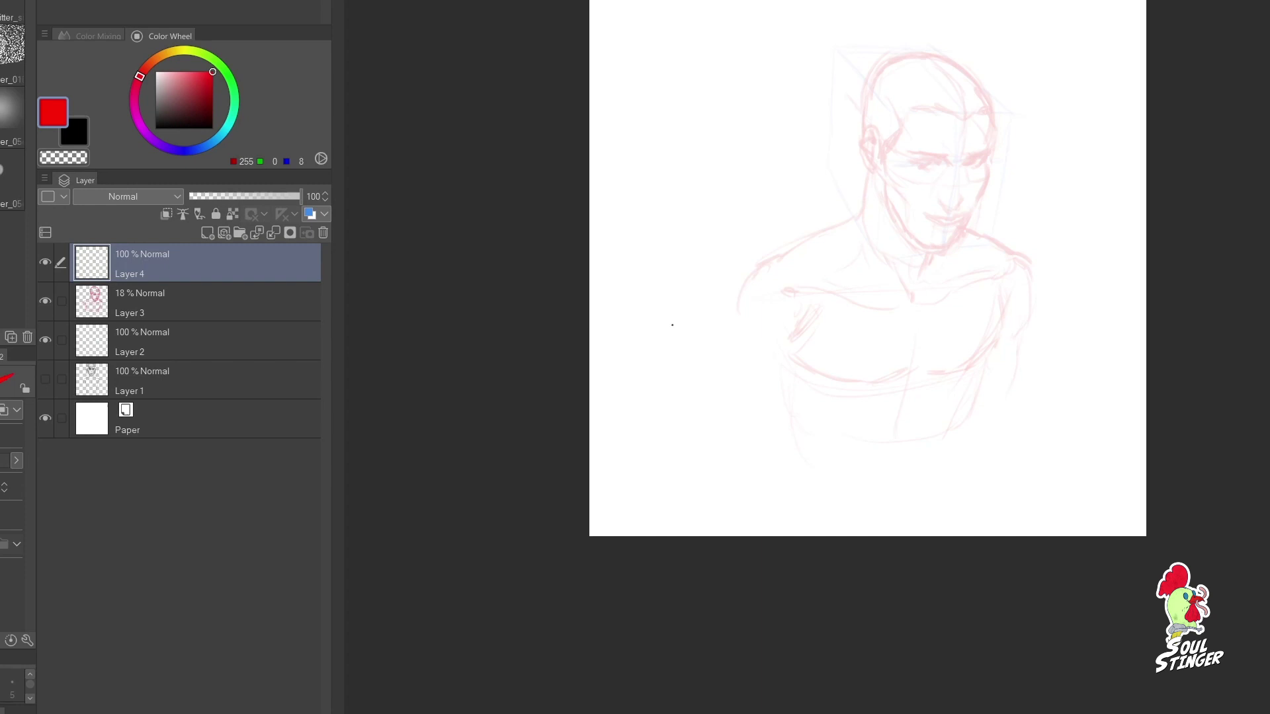
# Step: Ink both eyebrows and eyes in black over the faded sketch
pyautogui.press('Tab')
pyautogui.hotkey('ctrl', '+')
pyautogui.press('Tab')
pyautogui.press('Tab')
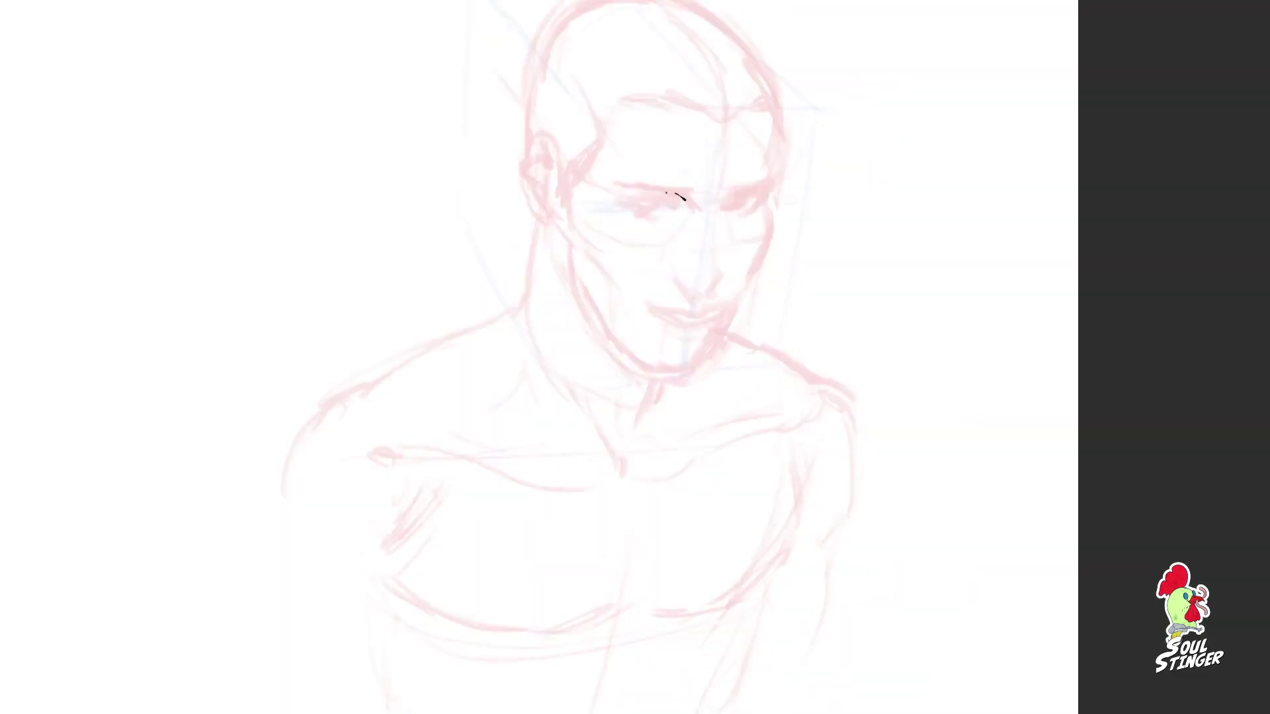
pyautogui.moveTo(630, 185); pyautogui.dragTo(681, 194)
pyautogui.moveTo(725, 202); pyautogui.dragTo(764, 184)
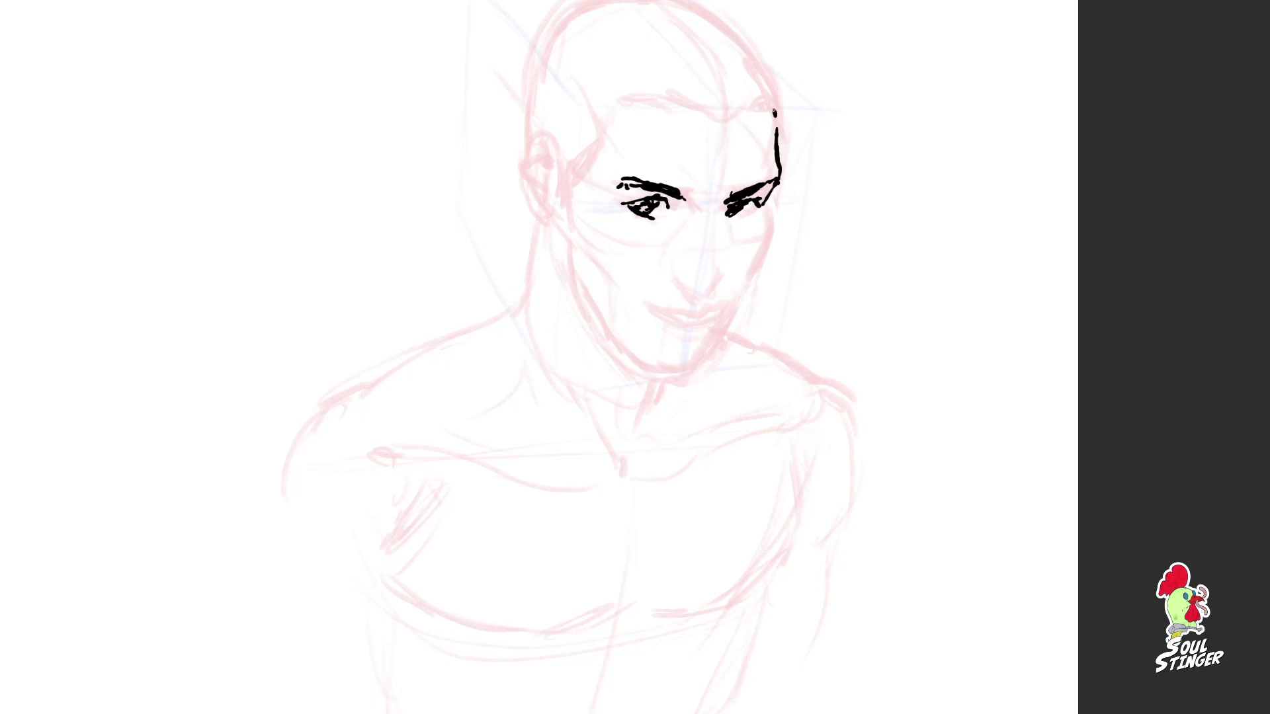
# Step: Ink the forehead edge and the tousled front hair locks in black
pyautogui.moveTo(731, 147); pyautogui.dragTo(776, 157)
pyautogui.moveTo(774, 86); pyautogui.dragTo(778, 157)
pyautogui.moveTo(777, 91)
pyautogui.mouseDown()
pyautogui.moveTo(827, 129)
pyautogui.moveTo(809, 141)
pyautogui.mouseUp()
pyautogui.moveTo(758, 45); pyautogui.dragTo(803, 96)
pyautogui.moveTo(716, 10); pyautogui.dragTo(764, 46)
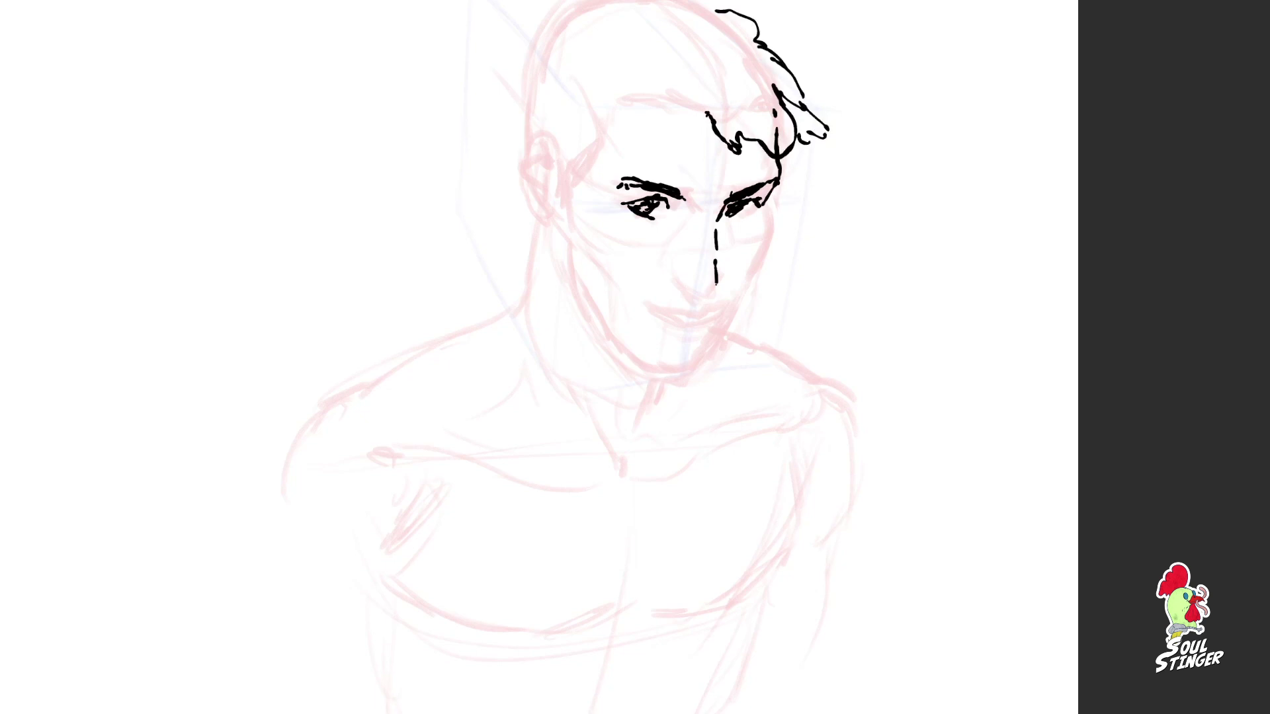
# Step: Ink the nose, mouth and far cheek contour, and add small accents below the eyes
pyautogui.moveTo(716, 285); pyautogui.dragTo(679, 282)
pyautogui.hotkey('ctrl', 'z')
pyautogui.moveTo(766, 208); pyautogui.dragTo(730, 307)
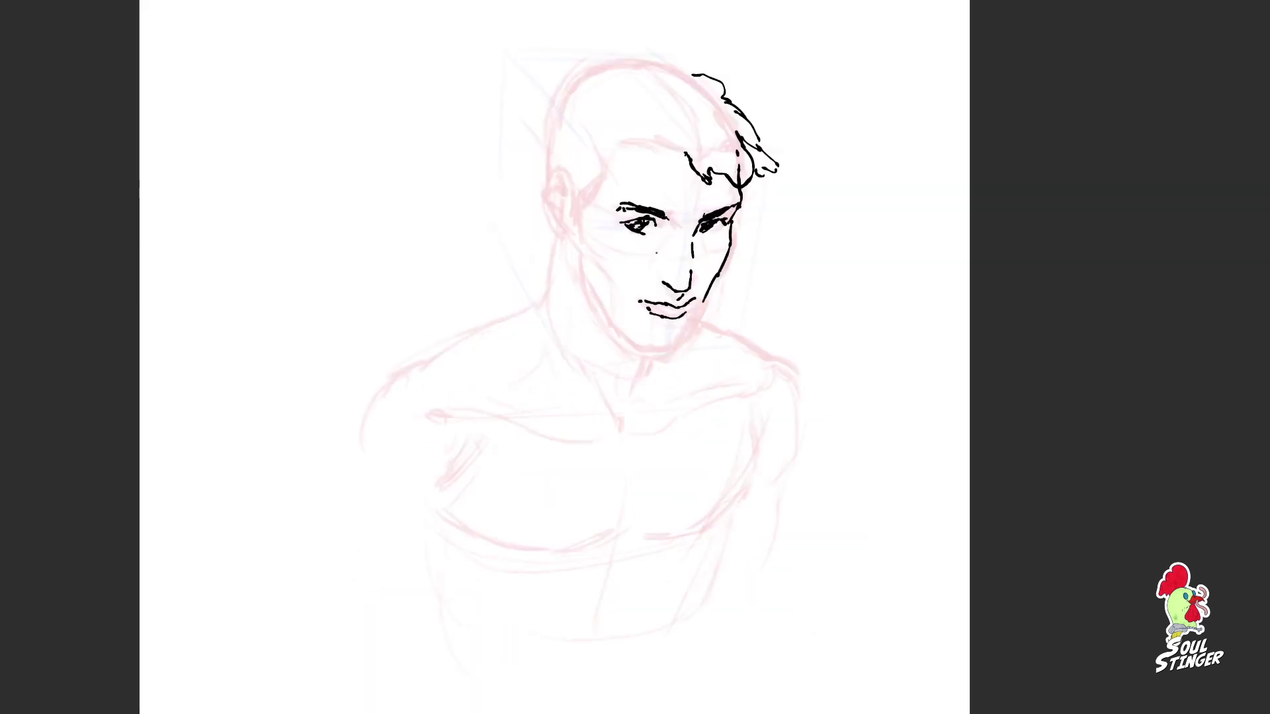
pyautogui.moveTo(616, 231); pyautogui.dragTo(622, 236)
pyautogui.moveTo(710, 237); pyautogui.dragTo(722, 230)
# Step: Ink the back of the hair, ear, jawline, neck and V-shaped shirt collar
pyautogui.moveTo(602, 66)
pyautogui.mouseDown()
pyautogui.moveTo(702, 64)
pyautogui.moveTo(551, 169)
pyautogui.moveTo(572, 248)
pyautogui.moveTo(568, 227)
pyautogui.mouseUp()
pyautogui.moveTo(563, 232); pyautogui.dragTo(628, 338)
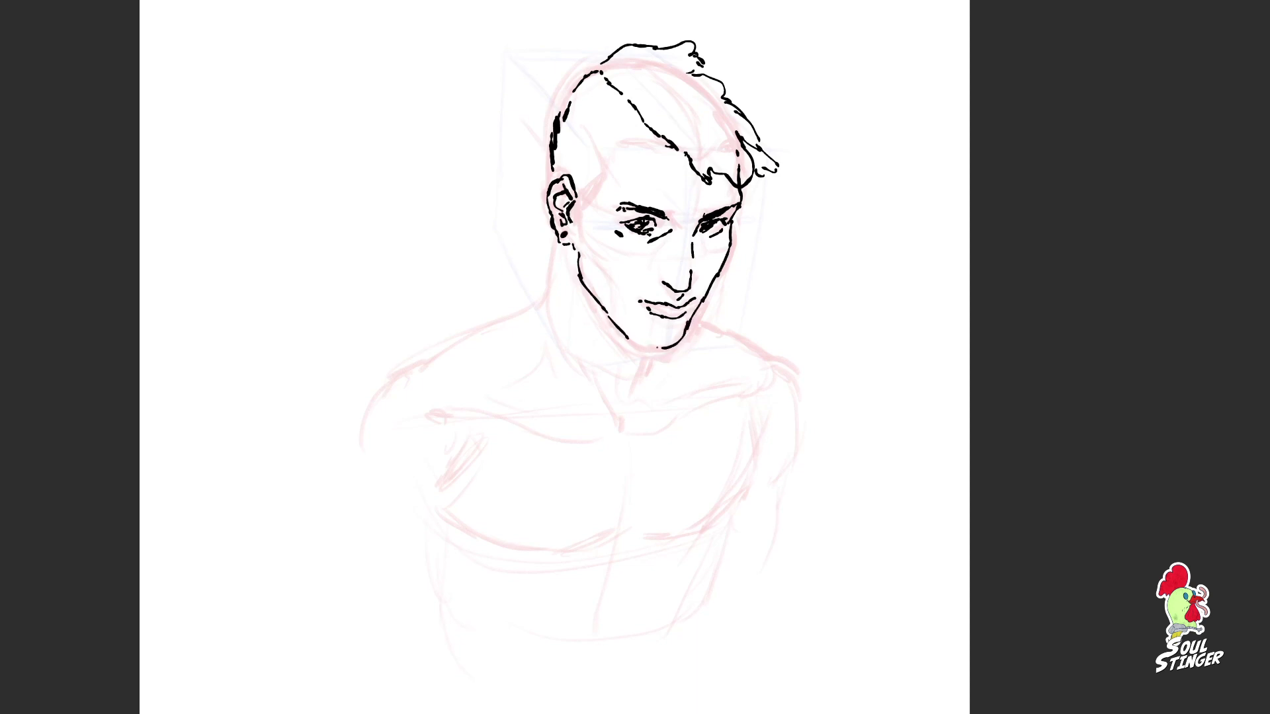
pyautogui.moveTo(564, 244)
pyautogui.mouseDown()
pyautogui.moveTo(535, 308)
pyautogui.moveTo(573, 379)
pyautogui.mouseUp()
pyautogui.scroll(1, 500, 273)
pyautogui.moveTo(579, 386)
pyautogui.mouseDown()
pyautogui.moveTo(589, 398)
pyautogui.moveTo(664, 377)
pyautogui.mouseUp()
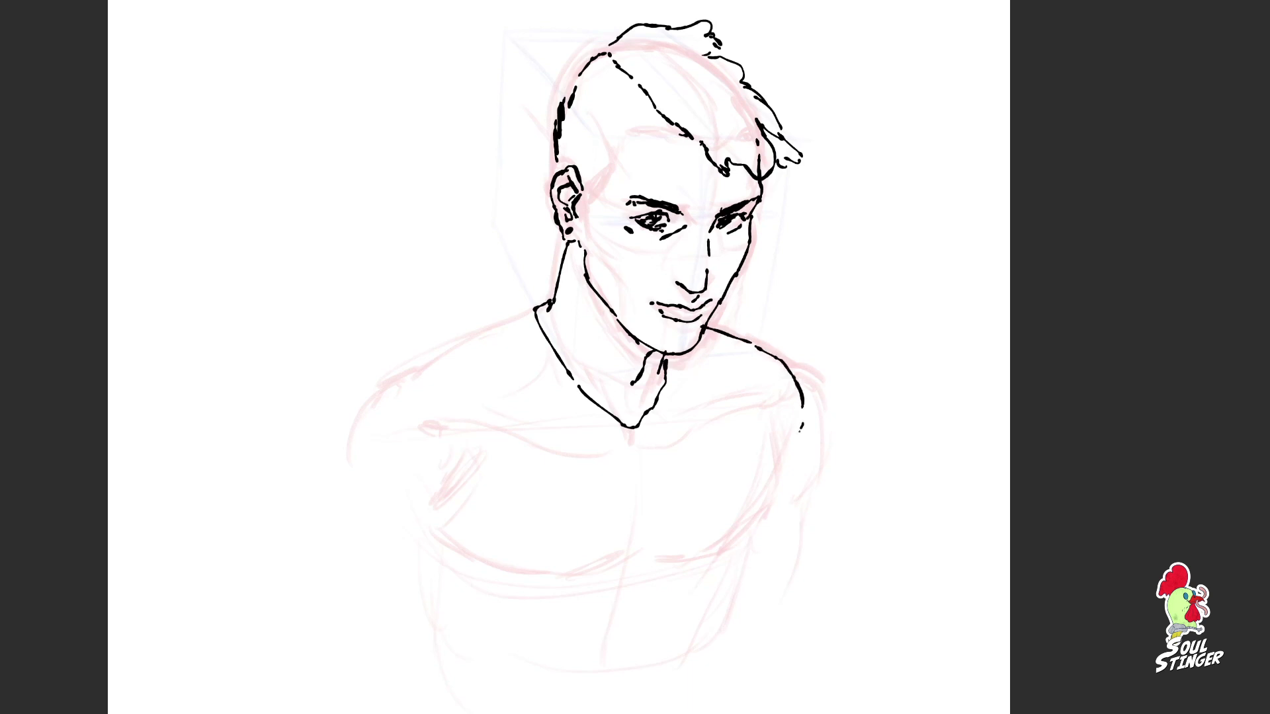
# Step: Ink the far shoulder and T-shirt sleeve with its folds and hem
pyautogui.moveTo(792, 370); pyautogui.dragTo(830, 456)
pyautogui.moveTo(802, 426)
pyautogui.mouseDown()
pyautogui.moveTo(791, 463)
pyautogui.moveTo(807, 489)
pyautogui.mouseUp()
pyautogui.moveTo(754, 523); pyautogui.dragTo(794, 501)
pyautogui.moveTo(816, 489); pyautogui.dragTo(750, 547)
# Step: Ink the near shoulder line and the hairline at the temple
pyautogui.moveTo(552, 299); pyautogui.dragTo(404, 357)
pyautogui.moveTo(400, 364); pyautogui.dragTo(347, 435)
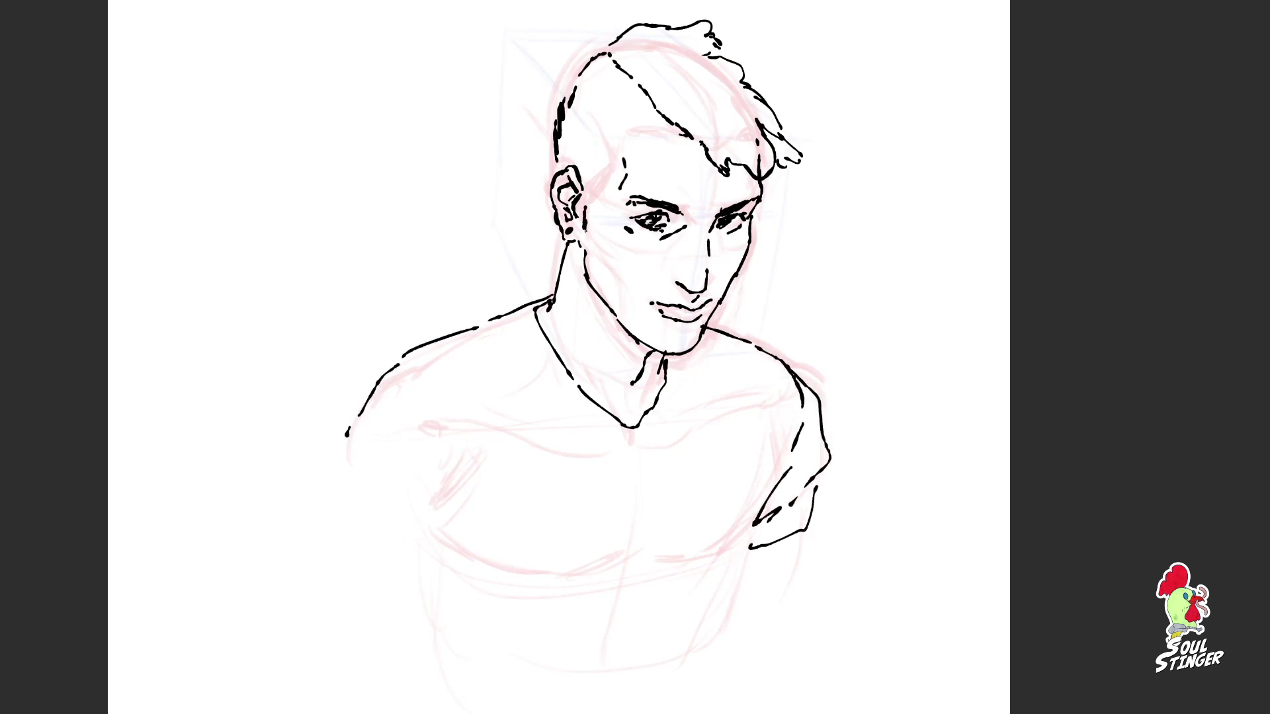
pyautogui.moveTo(640, 131); pyautogui.dragTo(607, 172)
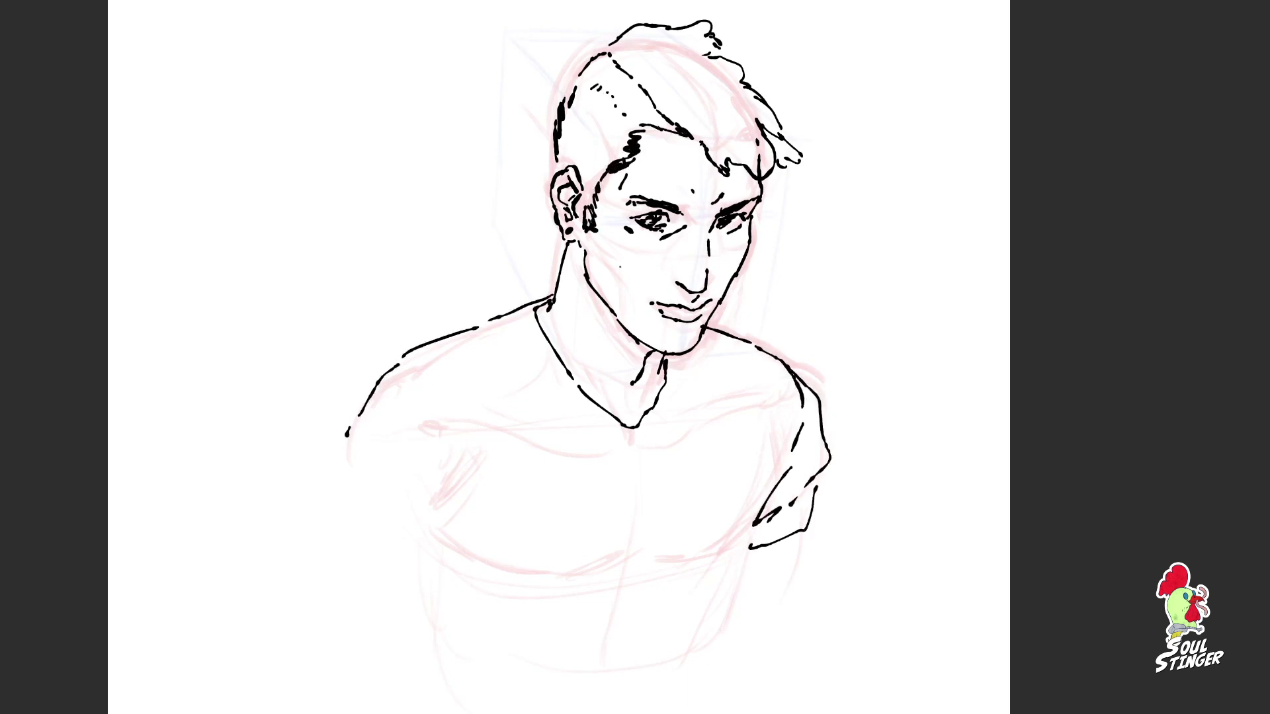
# Step: Ink the near sleeve, the shirt folds under the chest and the torso side, checking the mirrored view
pyautogui.scroll(-4, 631, 251)
pyautogui.scroll(1, 631, 257)
pyautogui.press('m')
pyautogui.moveTo(753, 374); pyautogui.dragTo(773, 410)
pyautogui.press('m')
pyautogui.moveTo(548, 392)
pyautogui.mouseDown()
pyautogui.moveTo(524, 404)
pyautogui.moveTo(575, 446)
pyautogui.mouseUp()
pyautogui.moveTo(552, 449); pyautogui.dragTo(587, 453)
pyautogui.moveTo(700, 408)
pyautogui.mouseDown()
pyautogui.moveTo(643, 441)
pyautogui.moveTo(641, 504)
pyautogui.mouseUp()
# Step: Flip the canvas view and hide the red sketch layer to show only the inked lines
pyautogui.press('m')
pyautogui.press('Tab')
pyautogui.click(45, 298)
pyautogui.press('Tab')
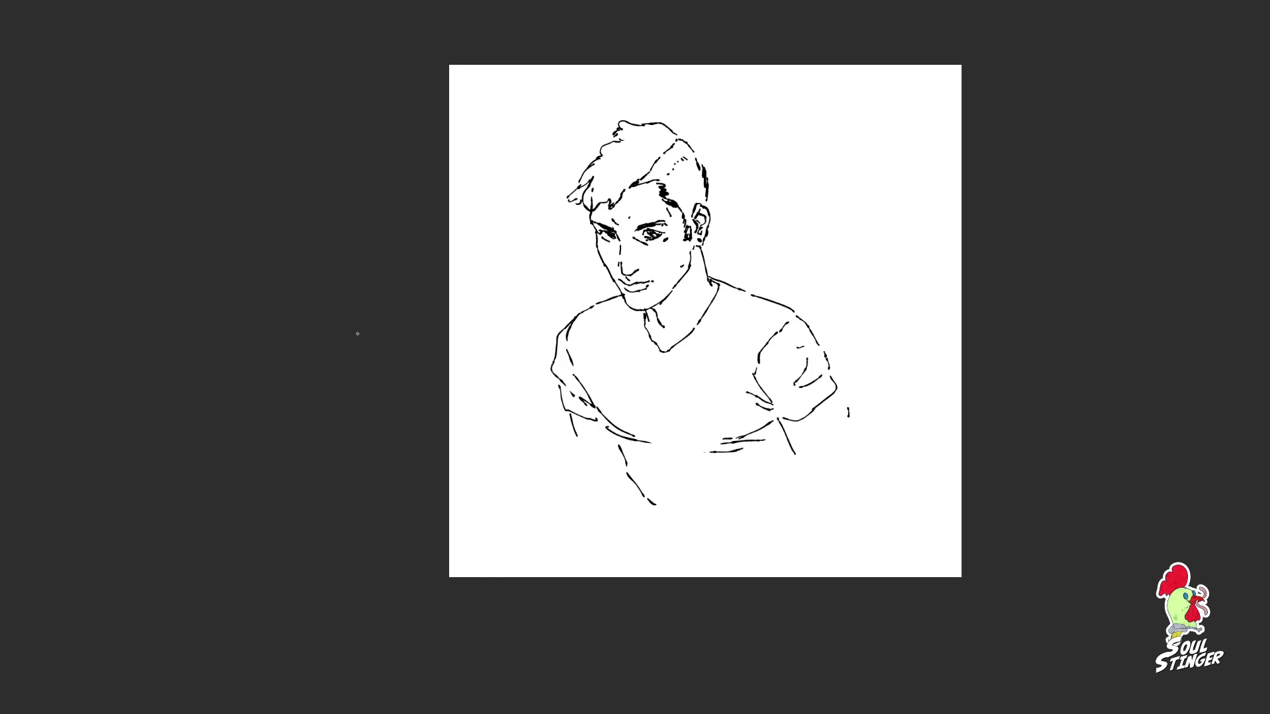
# Step: Ink extra detail lines on the neck and shirt collar, flip the view back and toggle the sketch layer's visibility
pyautogui.scroll(2, 569, 218)
pyautogui.scroll(-2, 665, 258)
pyautogui.moveTo(742, 246)
pyautogui.mouseDown()
pyautogui.moveTo(751, 251)
pyautogui.moveTo(729, 255)
pyautogui.mouseUp()
pyautogui.scroll(1, 671, 257)
pyautogui.scroll(-1, 672, 257)
pyautogui.scroll(1, 681, 256)
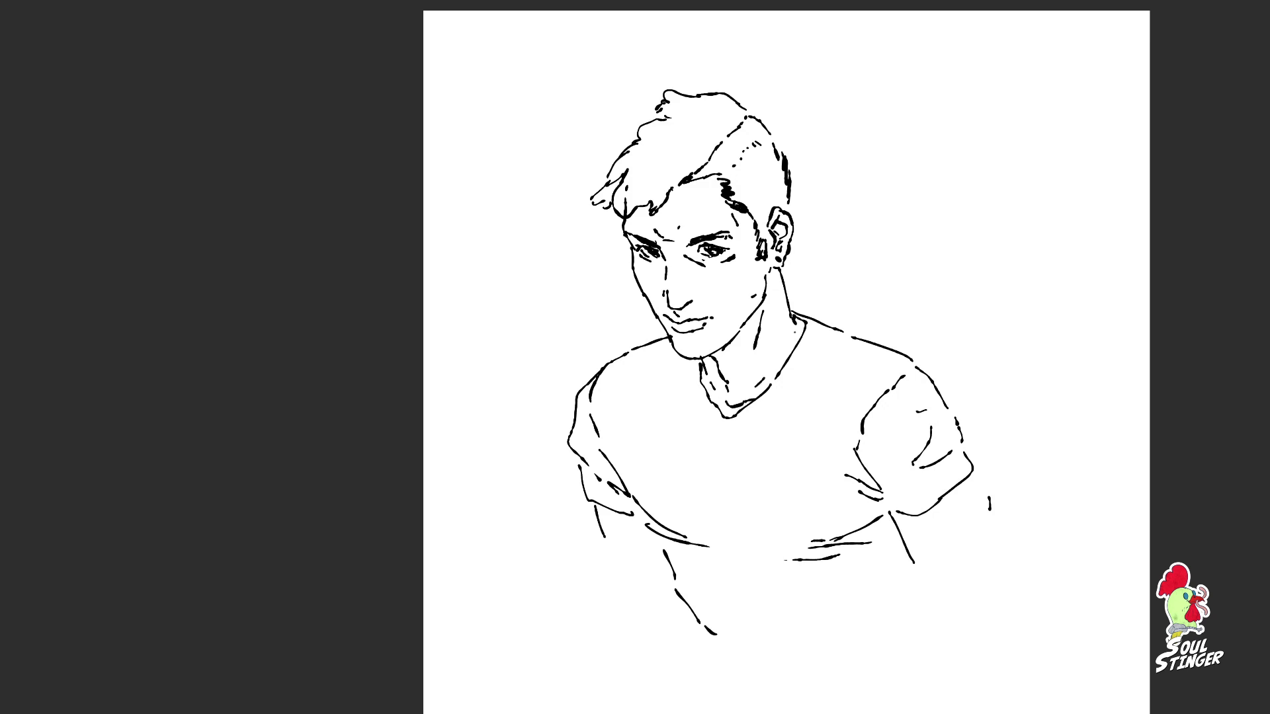
pyautogui.scroll(-1, 482, 333)
pyautogui.press('m')
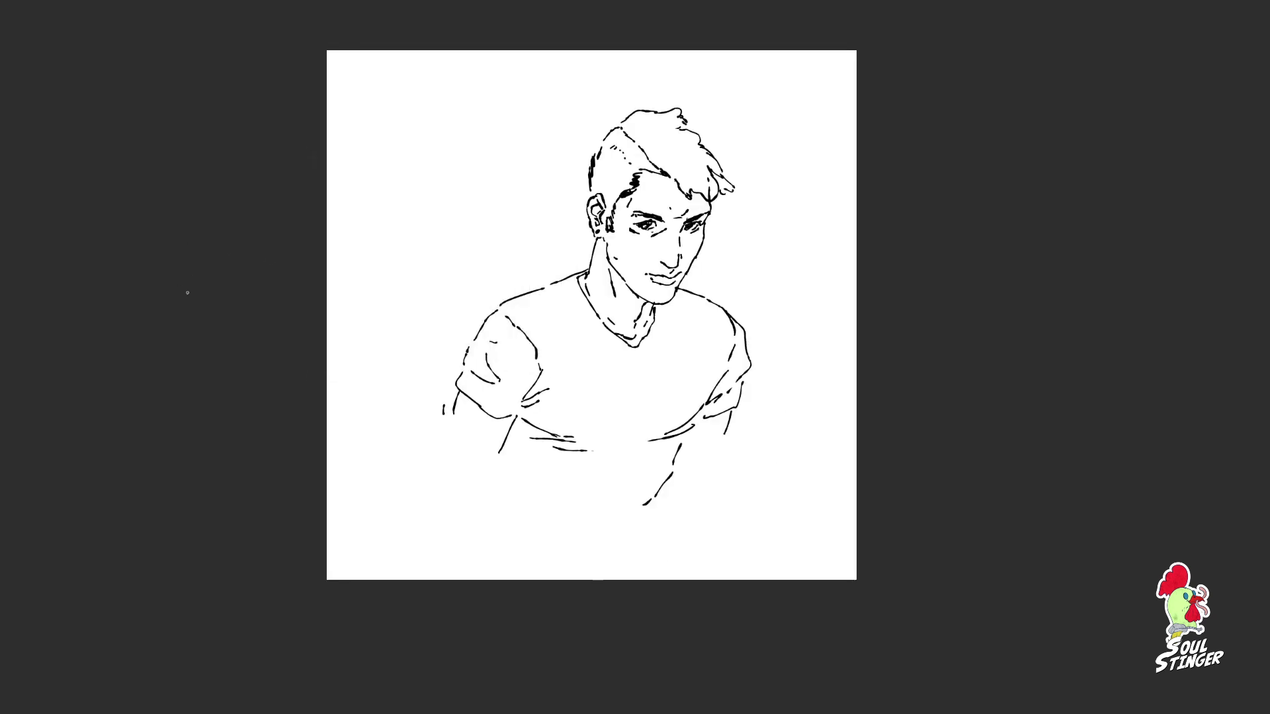
pyautogui.press('Tab')
pyautogui.click(46, 302)
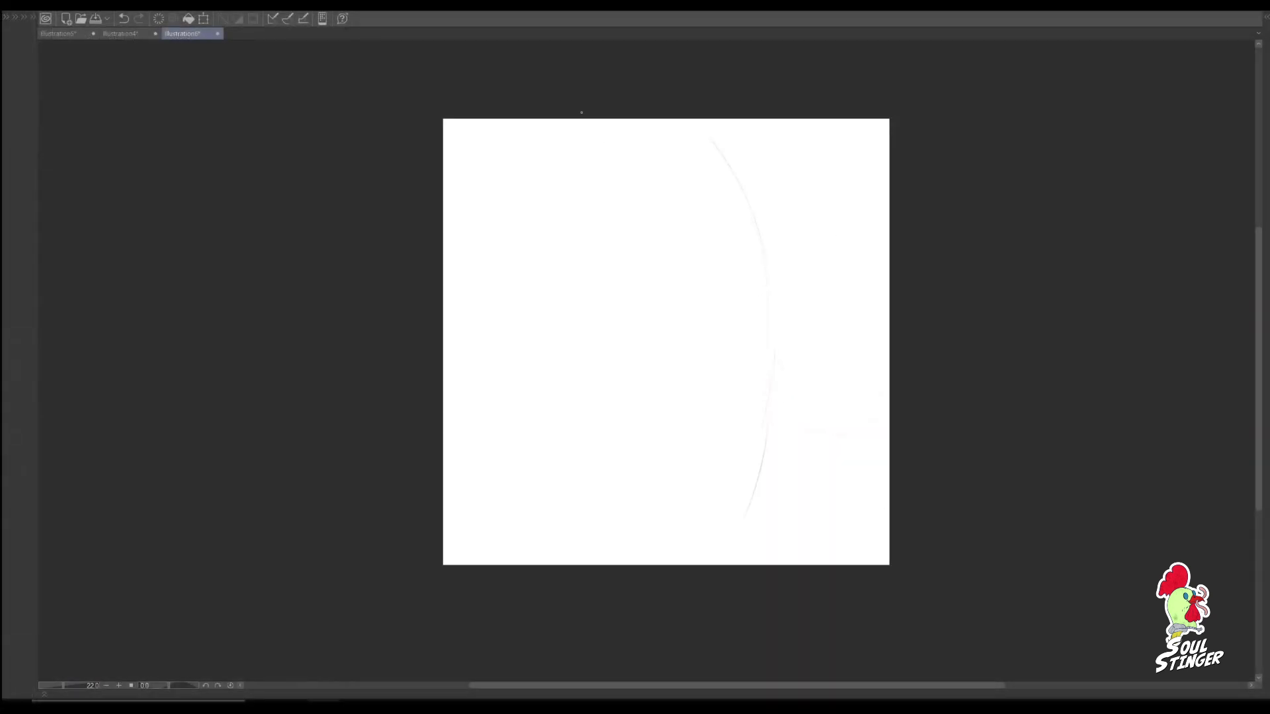
# Step: Draw bowed vertical and horizontal guide lines framing the canvas centre, with diagonals crossing at the middle
pyautogui.moveTo(552, 374); pyautogui.dragTo(593, 523)
pyautogui.moveTo(444, 423); pyautogui.dragTo(872, 445)
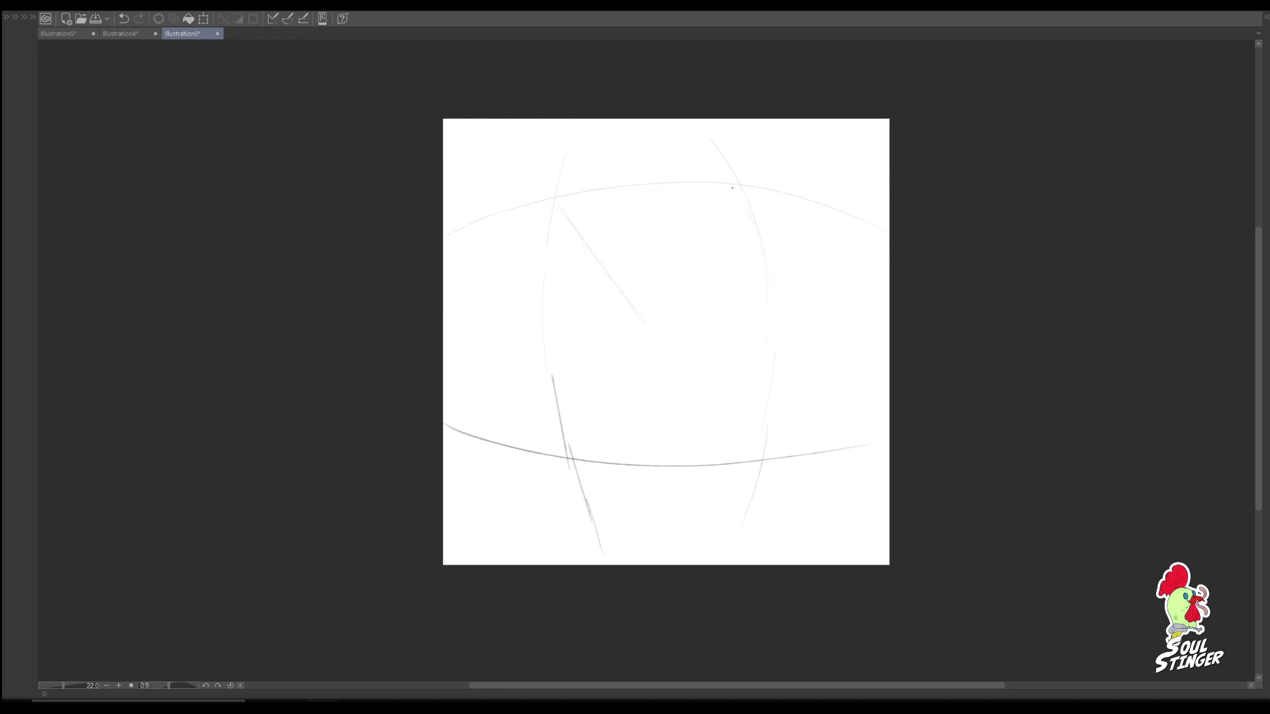
pyautogui.moveTo(673, 355); pyautogui.dragTo(749, 460)
pyautogui.moveTo(651, 341)
pyautogui.mouseDown()
pyautogui.moveTo(567, 463)
pyautogui.moveTo(445, 335)
pyautogui.moveTo(886, 332)
pyautogui.mouseUp()
pyautogui.hotkey('ctrl', 'z')
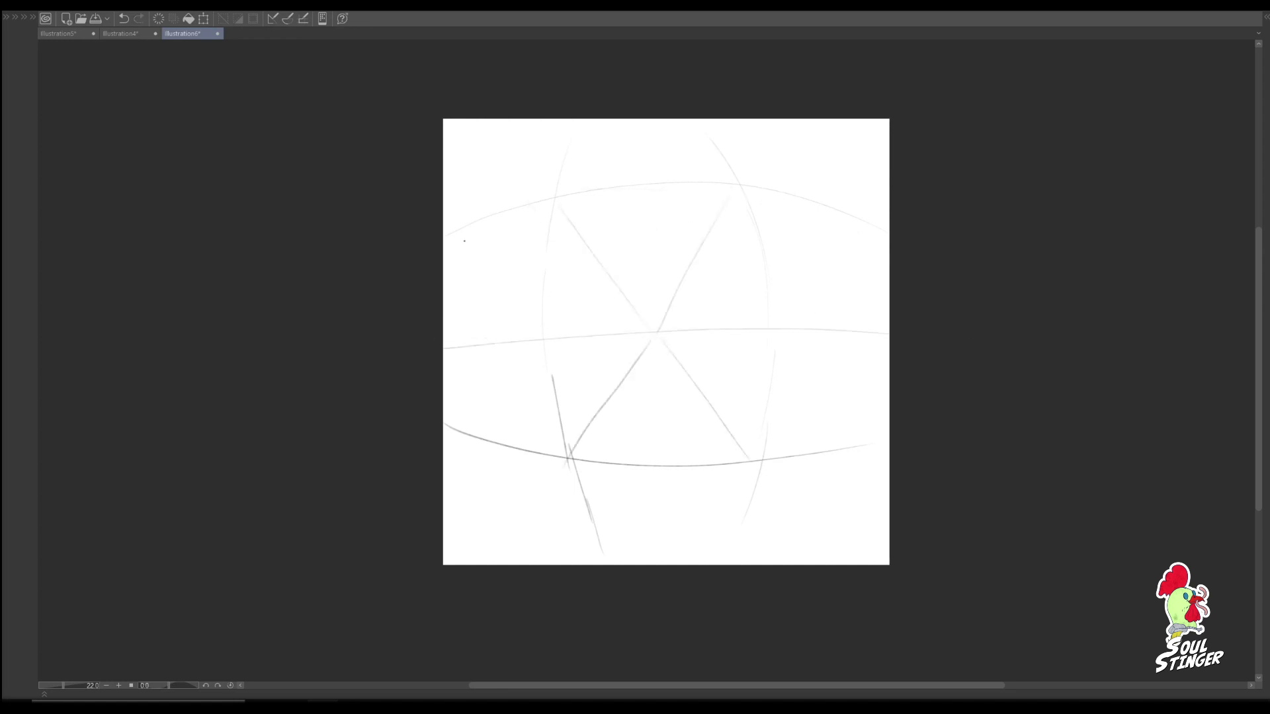
# Step: Add more bowed vertical and horizontal guide lines and corner arcs to build a fisheye perspective grid
pyautogui.moveTo(547, 129)
pyautogui.mouseDown()
pyautogui.moveTo(499, 430)
pyautogui.moveTo(561, 549)
pyautogui.mouseUp()
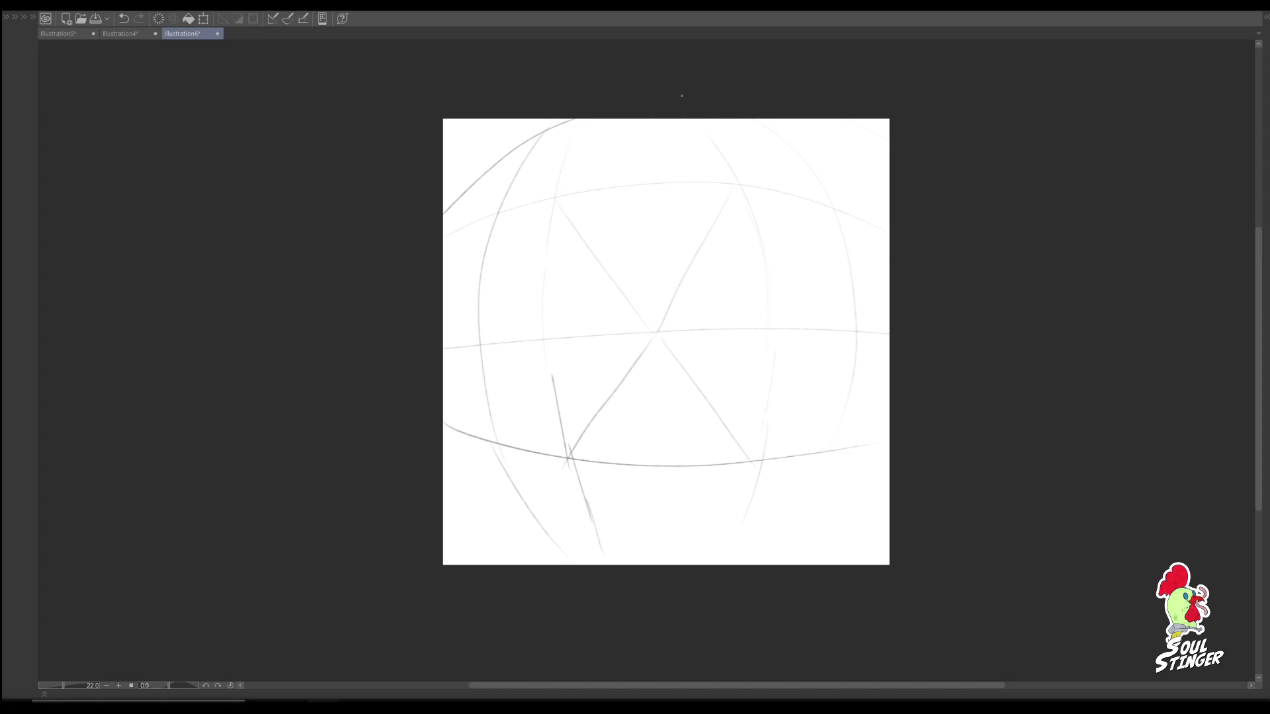
pyautogui.moveTo(682, 96); pyautogui.dragTo(893, 202)
pyautogui.moveTo(889, 532); pyautogui.dragTo(365, 442)
pyautogui.moveTo(436, 387); pyautogui.dragTo(889, 377)
pyautogui.moveTo(443, 289)
pyautogui.mouseDown()
pyautogui.moveTo(608, 256)
pyautogui.moveTo(889, 265)
pyautogui.mouseUp()
pyautogui.moveTo(444, 228); pyautogui.dragTo(766, 173)
pyautogui.moveTo(444, 498); pyautogui.dragTo(516, 565)
pyautogui.scroll(2, 556, 404)
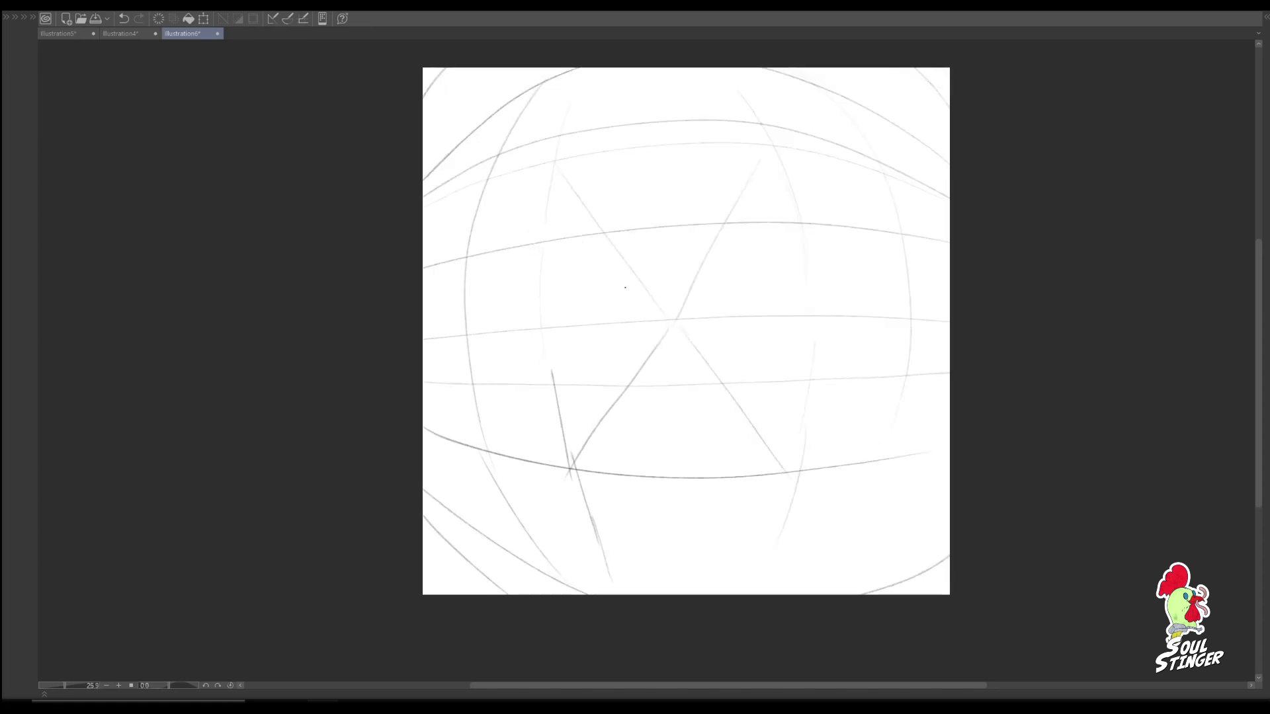
pyautogui.hotkey('ctrl', 'z')
pyautogui.moveTo(716, 283); pyautogui.dragTo(714, 364)
pyautogui.hotkey('ctrl', 'z')
pyautogui.moveTo(625, 270); pyautogui.dragTo(626, 346)
pyautogui.hotkey('ctrl', 'z')
pyautogui.hotkey('ctrl', 'z')
pyautogui.moveTo(603, 235); pyautogui.dragTo(599, 270)
pyautogui.hotkey('ctrl', 'z')
# Step: Draw two slightly bowed vertical lines between the inner horizontal curves, one on each side of the centre point
pyautogui.moveTo(731, 235); pyautogui.dragTo(733, 365)
pyautogui.moveTo(603, 241); pyautogui.dragTo(601, 379)
pyautogui.scroll(-2, 685, 330)
pyautogui.hotkey('ctrl', 'z')
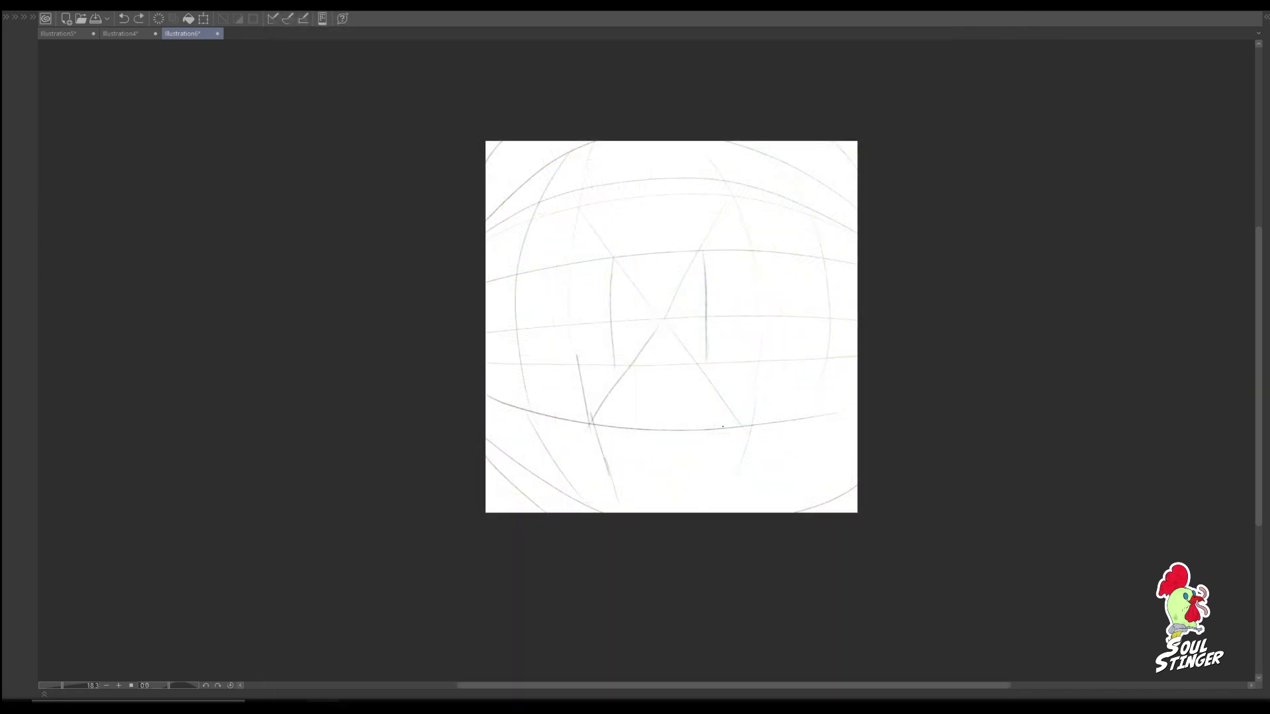
# Step: Add a new layer above the perspective grid
pyautogui.scroll(3, 642, 232)
pyautogui.press('Tab')
pyautogui.click(316, 275)
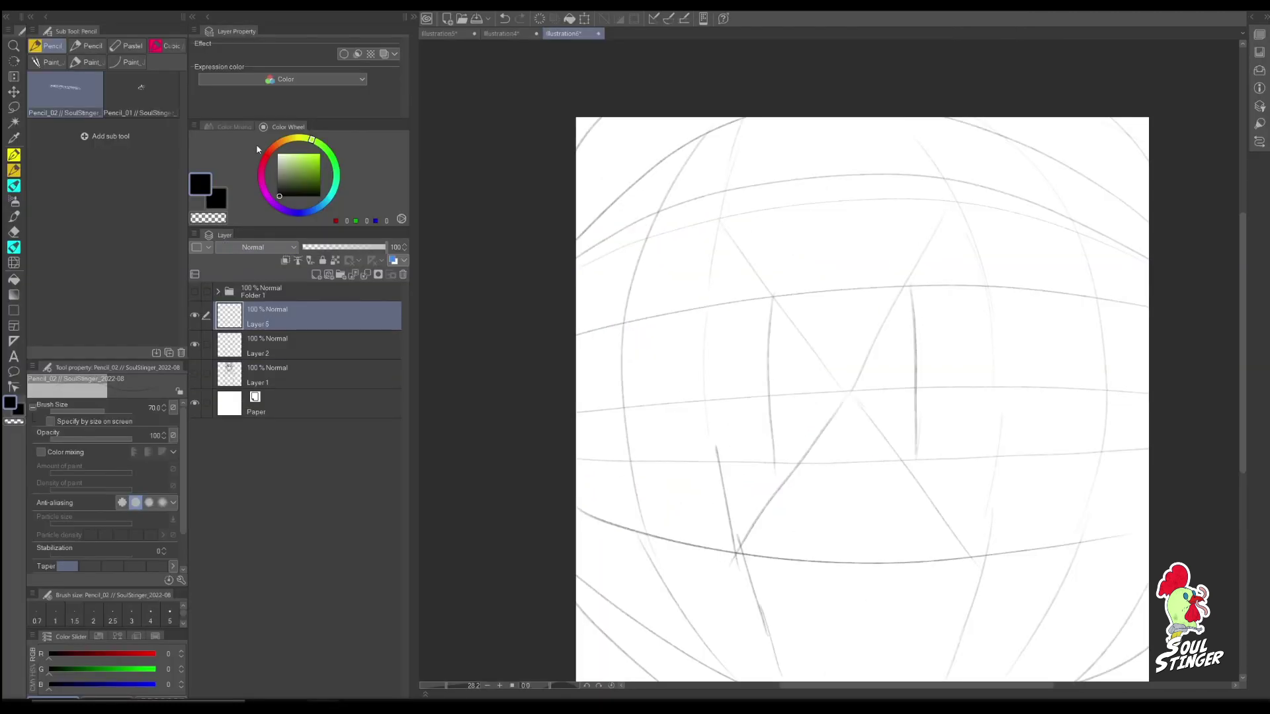
# Step: Set the drawing colour to a bright, saturated blue and hide the side panels
pyautogui.click(301, 212)
pyautogui.click(321, 154)
pyautogui.press('Tab')
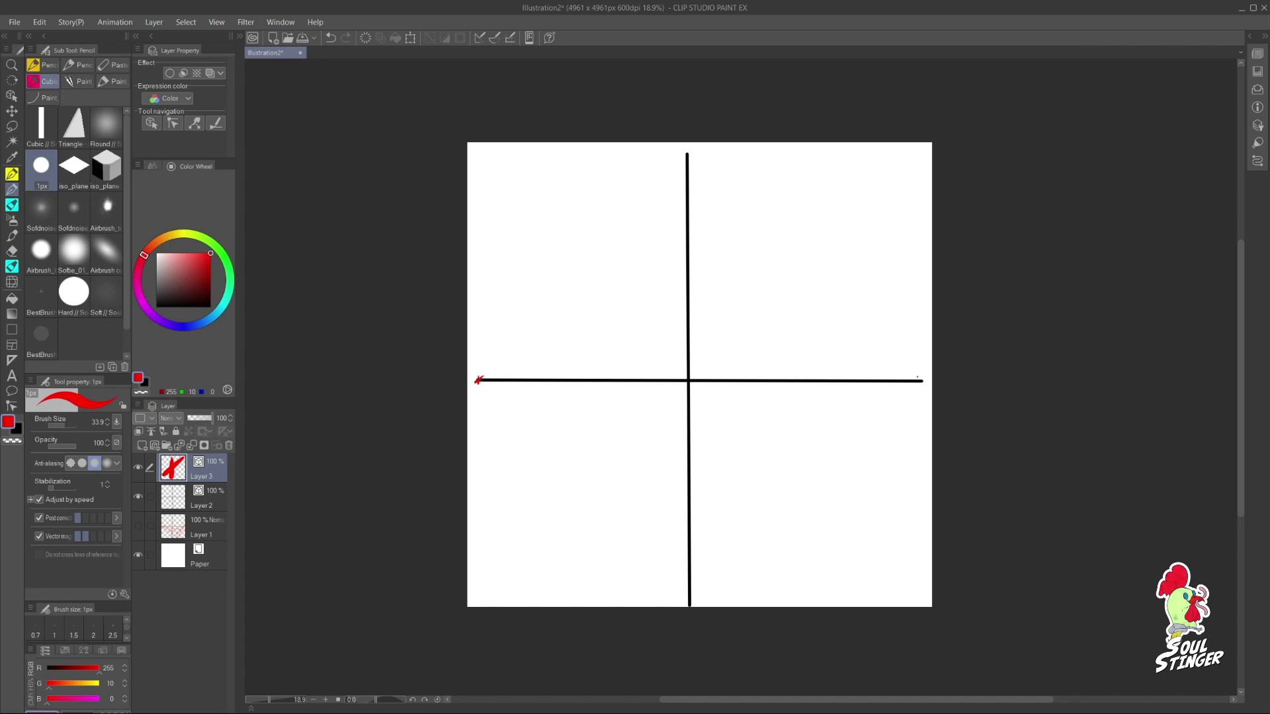
# Step: In the cross-axis diagram, mark the upper vanishing point in red and draw crossing lines from both horizon points for a box's upper face
pyautogui.moveTo(684, 157); pyautogui.dragTo(692, 157)
pyautogui.click(479, 379)
pyautogui.keyDown('shift'); pyautogui.click(818, 531); pyautogui.keyUp('shift')
pyautogui.click(481, 379)
pyautogui.keyDown('shift'); pyautogui.click(867, 470); pyautogui.keyUp('shift')
pyautogui.click(922, 381)
pyautogui.keyDown('shift'); pyautogui.click(752, 549); pyautogui.keyUp('shift')
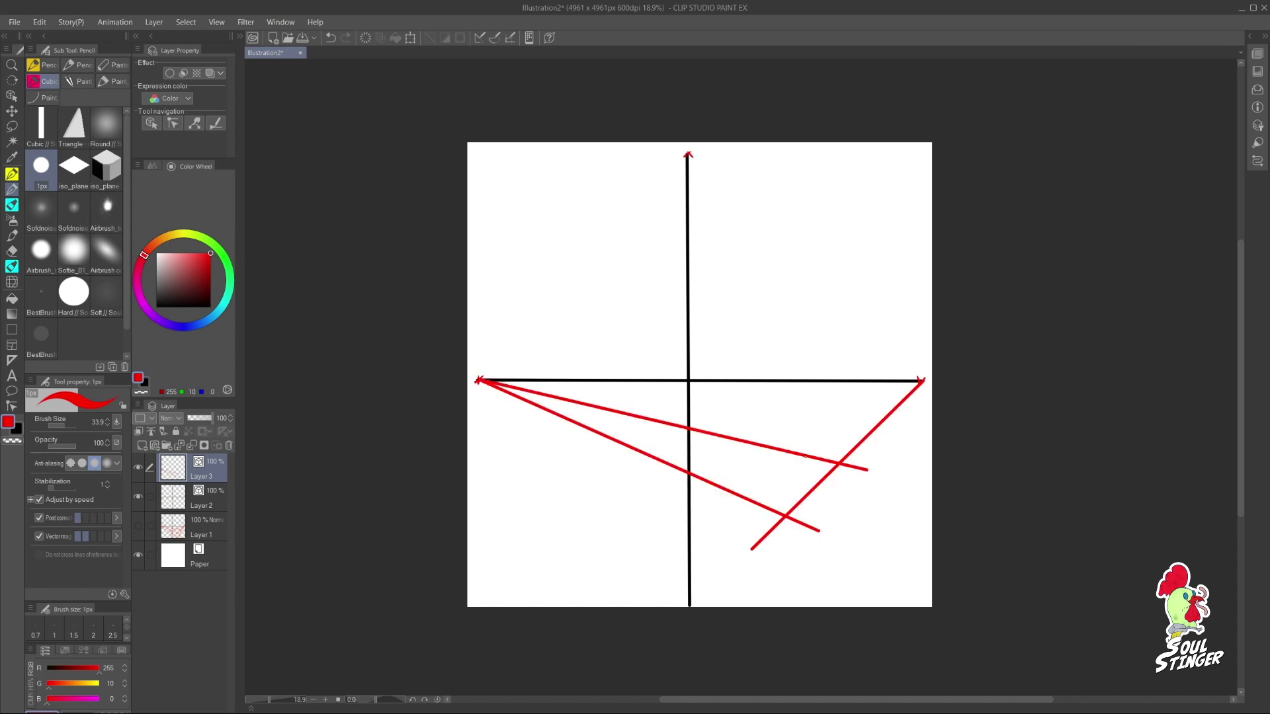
pyautogui.click(921, 381)
pyautogui.keyDown('shift'); pyautogui.click(648, 500); pyautogui.keyUp('shift')
# Step: Add three downward-converging red edges from the face's corners and lines from both horizon points for the box's lower edges
pyautogui.click(702, 479)
pyautogui.keyDown('shift'); pyautogui.click(697, 622); pyautogui.keyUp('shift')
pyautogui.click(786, 517)
pyautogui.keyDown('shift'); pyautogui.click(758, 632); pyautogui.keyUp('shift')
pyautogui.click(839, 464)
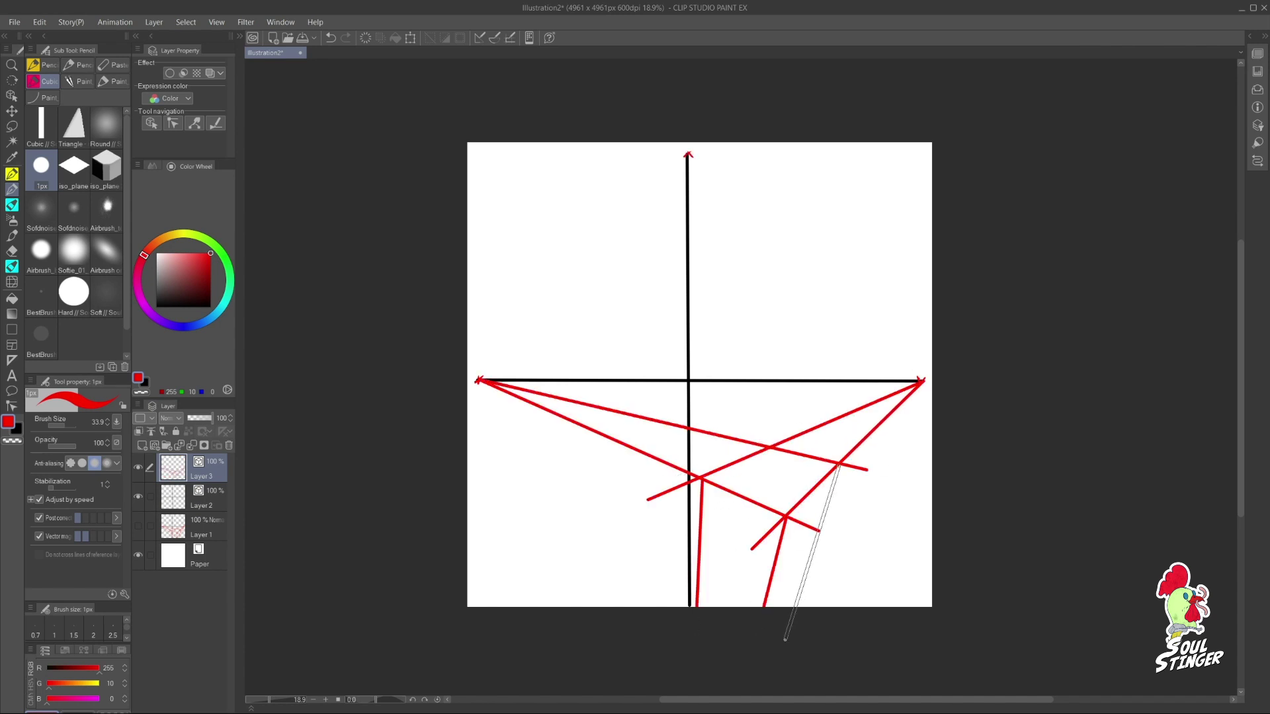
pyautogui.keyDown('shift'); pyautogui.click(785, 640); pyautogui.keyUp('shift')
pyautogui.click(924, 381)
pyautogui.keyDown('shift'); pyautogui.click(768, 599); pyautogui.keyUp('shift')
pyautogui.click(479, 380)
pyautogui.keyDown('shift'); pyautogui.click(768, 599); pyautogui.keyUp('shift')
# Step: Erase the excess red construction lines so only the box's visible edges remain
pyautogui.press('e')
pyautogui.moveTo(676, 512)
pyautogui.mouseDown()
pyautogui.moveTo(664, 536)
pyautogui.moveTo(683, 460)
pyautogui.mouseUp()
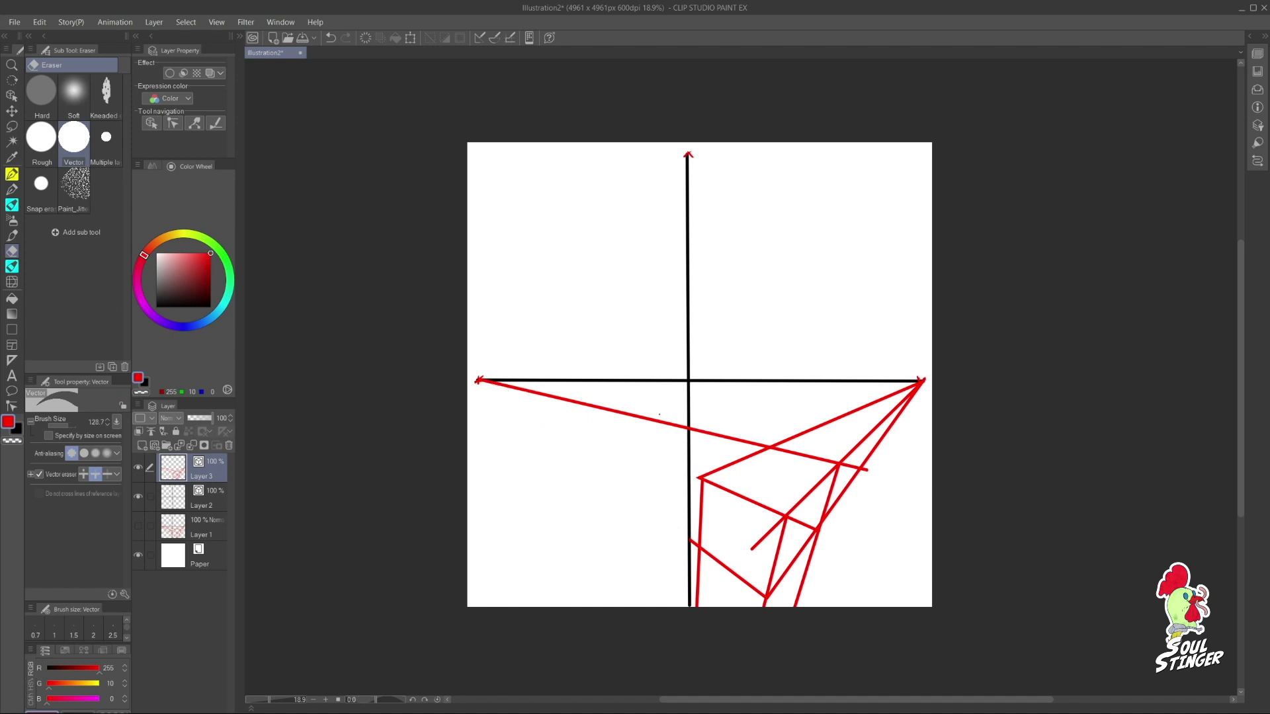
pyautogui.moveTo(674, 417); pyautogui.dragTo(704, 442)
pyautogui.moveTo(813, 423)
pyautogui.mouseDown()
pyautogui.moveTo(847, 496)
pyautogui.moveTo(801, 530)
pyautogui.mouseUp()
pyautogui.moveTo(816, 570); pyautogui.dragTo(798, 574)
pyautogui.moveTo(770, 541); pyautogui.dragTo(761, 532)
pyautogui.moveTo(769, 606); pyautogui.dragTo(759, 605)
pyautogui.moveTo(701, 568); pyautogui.dragTo(692, 541)
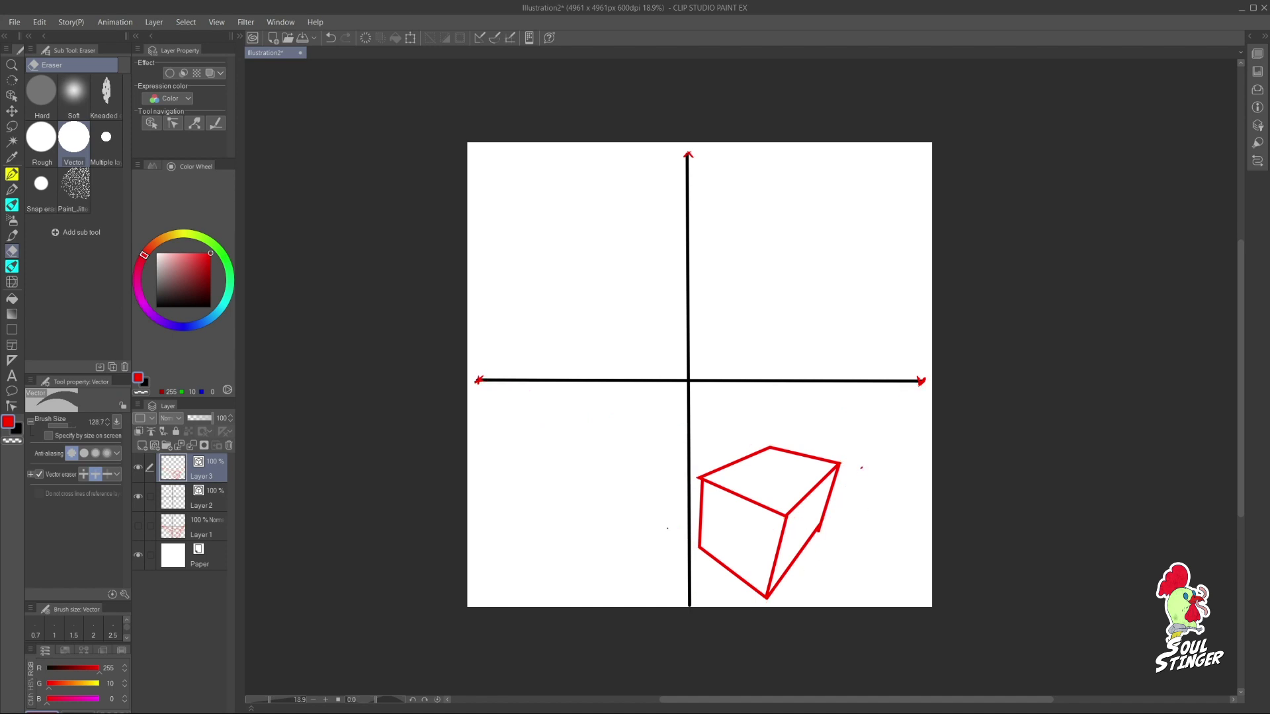
# Step: Hide the red box layer and add a new vector layer above it
pyautogui.press('p')
pyautogui.scroll(-1, 675, 506)
pyautogui.hotkey('ctrl', 't')
pyautogui.press('Escape')
pyautogui.click(139, 468)
pyautogui.click(154, 445)
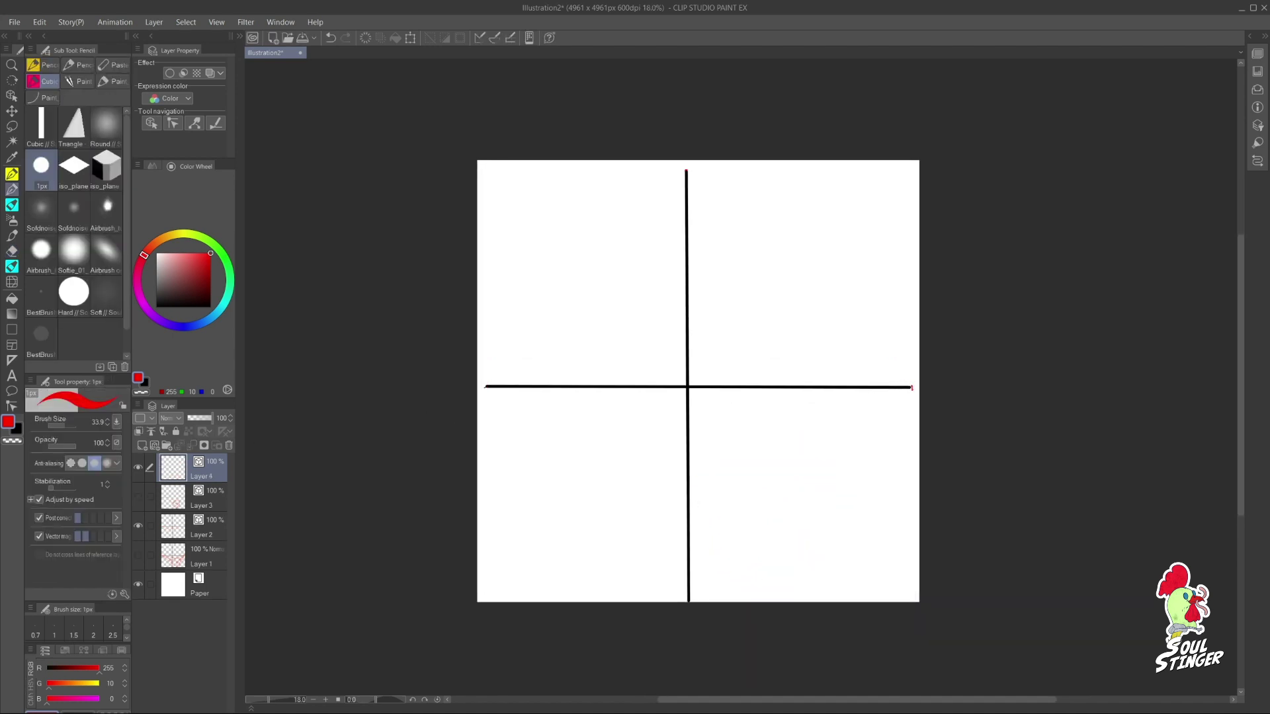
# Step: Set the drawing colour to blue and mark the centre where the two axes cross with an X
pyautogui.click(184, 326)
pyautogui.moveTo(697, 379); pyautogui.dragTo(675, 396)
pyautogui.moveTo(681, 380); pyautogui.dragTo(694, 394)
pyautogui.click(196, 326)
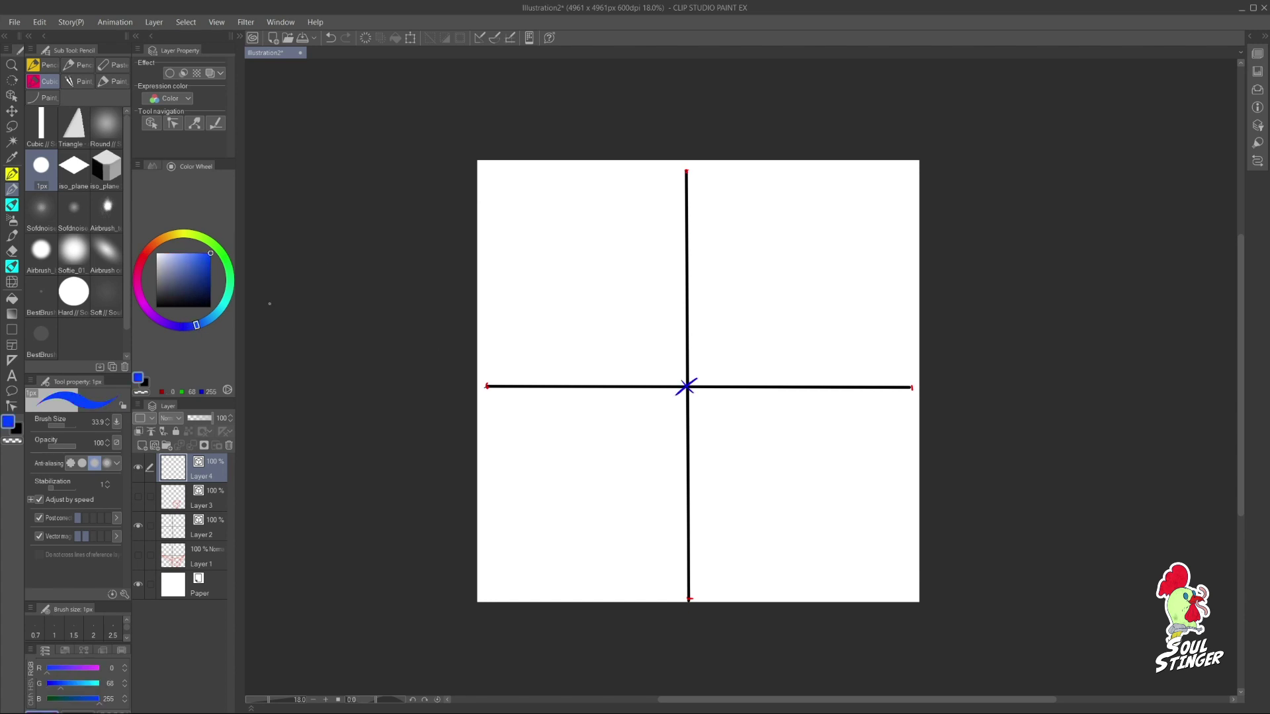
pyautogui.click(486, 386)
pyautogui.keyDown('shift'); pyautogui.click(662, 256); pyautogui.keyUp('shift')
pyautogui.click(488, 387)
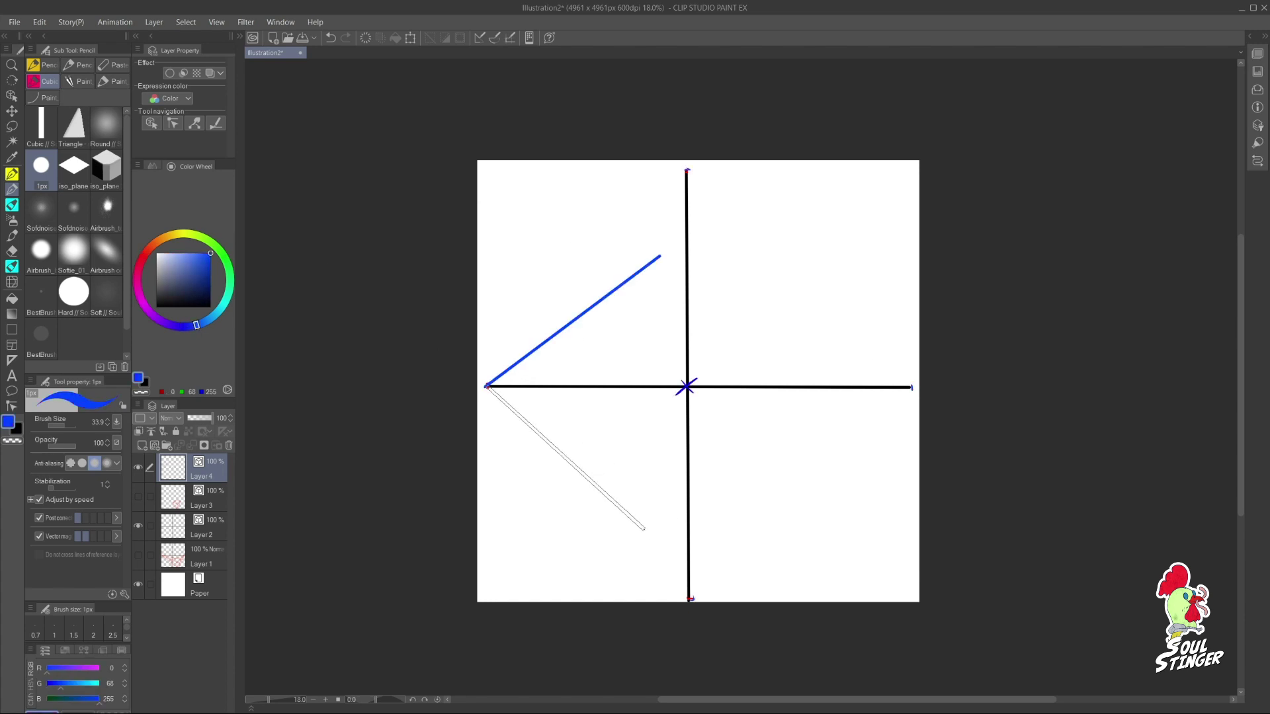
pyautogui.keyDown('shift'); pyautogui.click(645, 529); pyautogui.keyUp('shift')
pyautogui.click(688, 387)
pyautogui.hotkey('ctrl', 'z')
pyautogui.hotkey('ctrl', 'z')
pyautogui.hotkey('ctrl', 'z')
pyautogui.hotkey('ctrl', 'z')
# Step: Construct a blue box in the upper-left quadrant with lines from the left and upper vanishing points and depth edges to the centre
pyautogui.moveTo(486, 385)
pyautogui.mouseDown()
pyautogui.moveTo(649, 241)
pyautogui.moveTo(660, 343)
pyautogui.mouseUp()
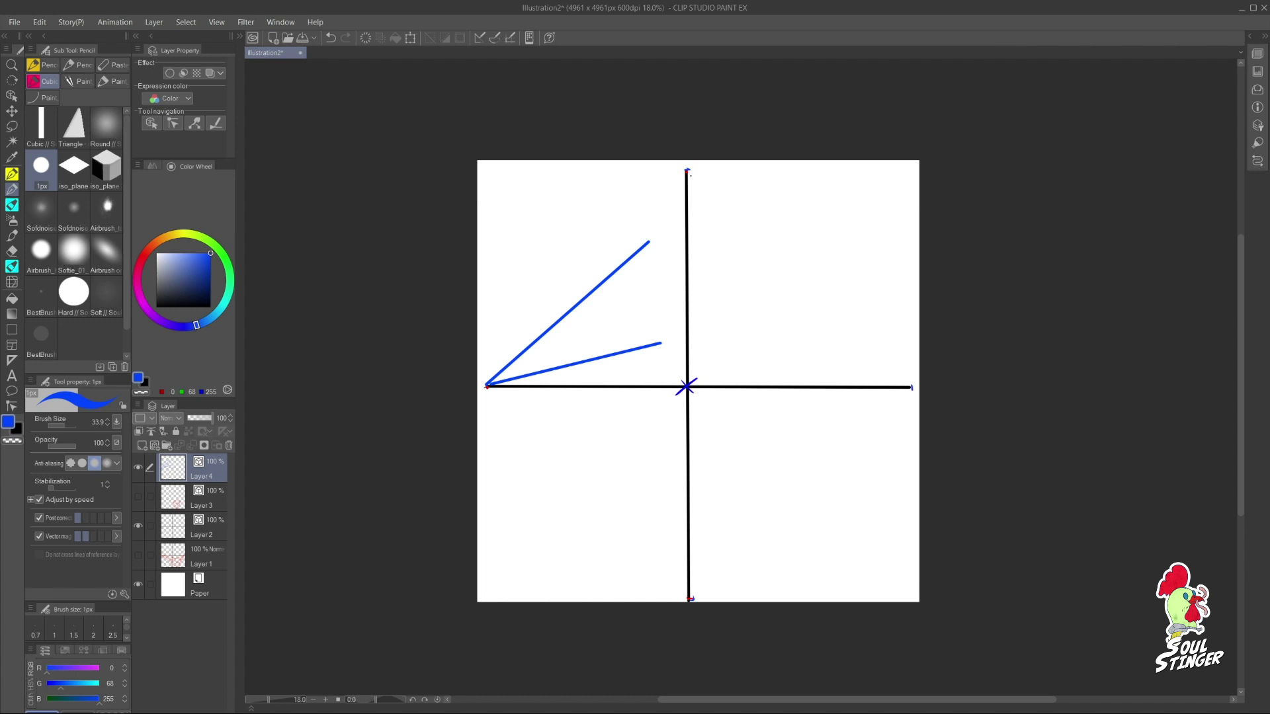
pyautogui.moveTo(685, 169)
pyautogui.mouseDown()
pyautogui.moveTo(590, 409)
pyautogui.moveTo(524, 409)
pyautogui.mouseUp()
pyautogui.moveTo(656, 237); pyautogui.dragTo(686, 389)
pyautogui.moveTo(611, 355); pyautogui.dragTo(686, 387)
pyautogui.moveTo(559, 368); pyautogui.dragTo(684, 387)
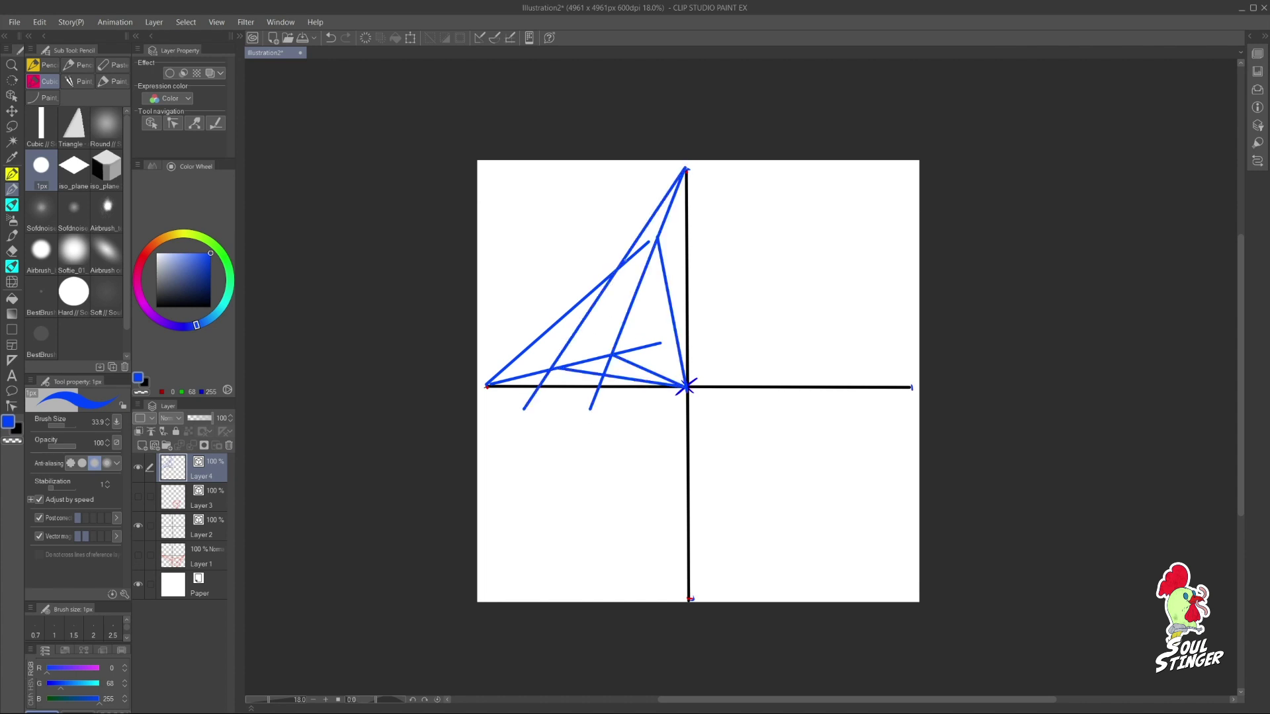
pyautogui.moveTo(620, 267); pyautogui.dragTo(683, 388)
pyautogui.moveTo(647, 242); pyautogui.dragTo(657, 236)
# Step: Erase the surplus construction lines of the upper-left box and patch its right corner
pyautogui.press('e')
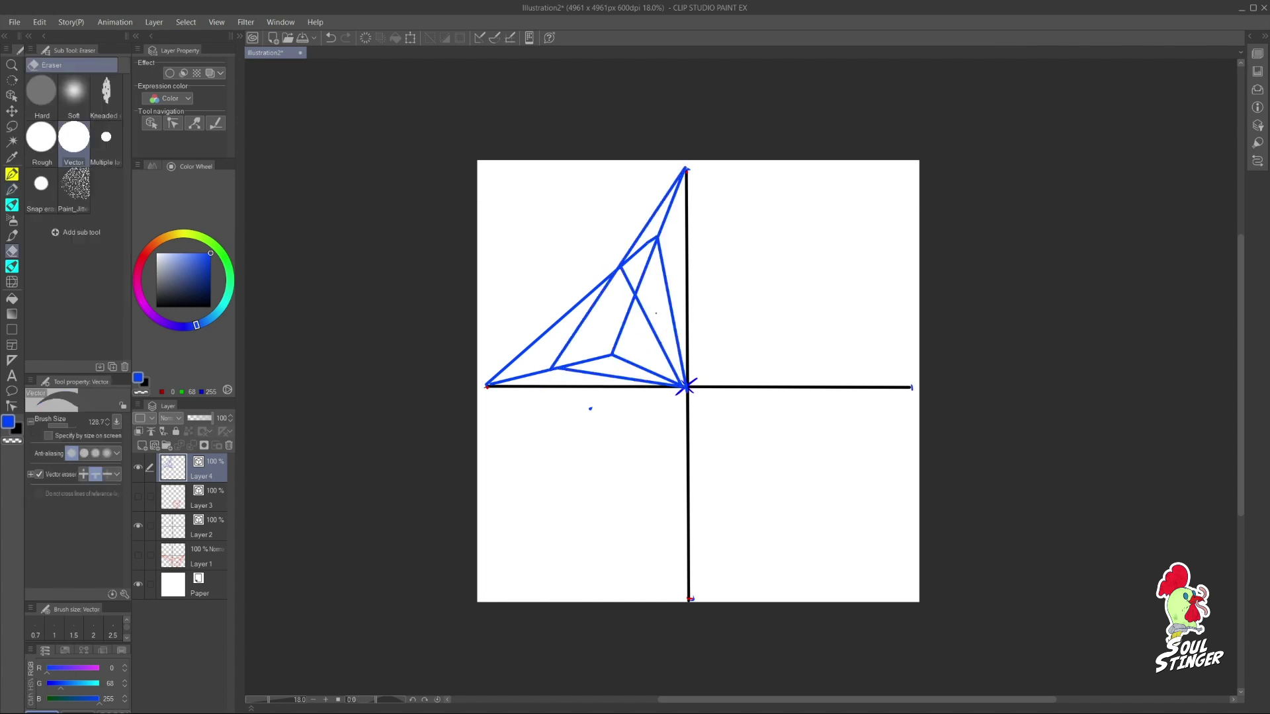
pyautogui.moveTo(656, 313); pyautogui.dragTo(639, 319)
pyautogui.moveTo(663, 368); pyautogui.dragTo(676, 360)
pyautogui.moveTo(677, 209); pyautogui.dragTo(654, 203)
pyautogui.moveTo(534, 336); pyautogui.dragTo(526, 380)
pyautogui.press('p')
pyautogui.moveTo(665, 273)
pyautogui.mouseDown()
pyautogui.moveTo(642, 367)
pyautogui.moveTo(667, 284)
pyautogui.mouseUp()
pyautogui.press('e')
# Step: Build a small blue box in the lower-left quadrant from the left, lower and centre vanishing points and erase its extra lines
pyautogui.press('p')
pyautogui.moveTo(488, 387); pyautogui.dragTo(607, 530)
pyautogui.moveTo(489, 388)
pyautogui.mouseDown()
pyautogui.moveTo(640, 488)
pyautogui.moveTo(689, 599)
pyautogui.mouseUp()
pyautogui.moveTo(631, 488); pyautogui.dragTo(689, 599)
pyautogui.moveTo(687, 388)
pyautogui.mouseDown()
pyautogui.moveTo(605, 528)
pyautogui.moveTo(577, 494)
pyautogui.mouseUp()
pyautogui.press('e')
pyautogui.press('p')
pyautogui.moveTo(537, 449)
pyautogui.mouseDown()
pyautogui.moveTo(666, 432)
pyautogui.moveTo(626, 543)
pyautogui.mouseUp()
pyautogui.press('e')
pyautogui.moveTo(654, 576); pyautogui.dragTo(663, 458)
pyautogui.press('p')
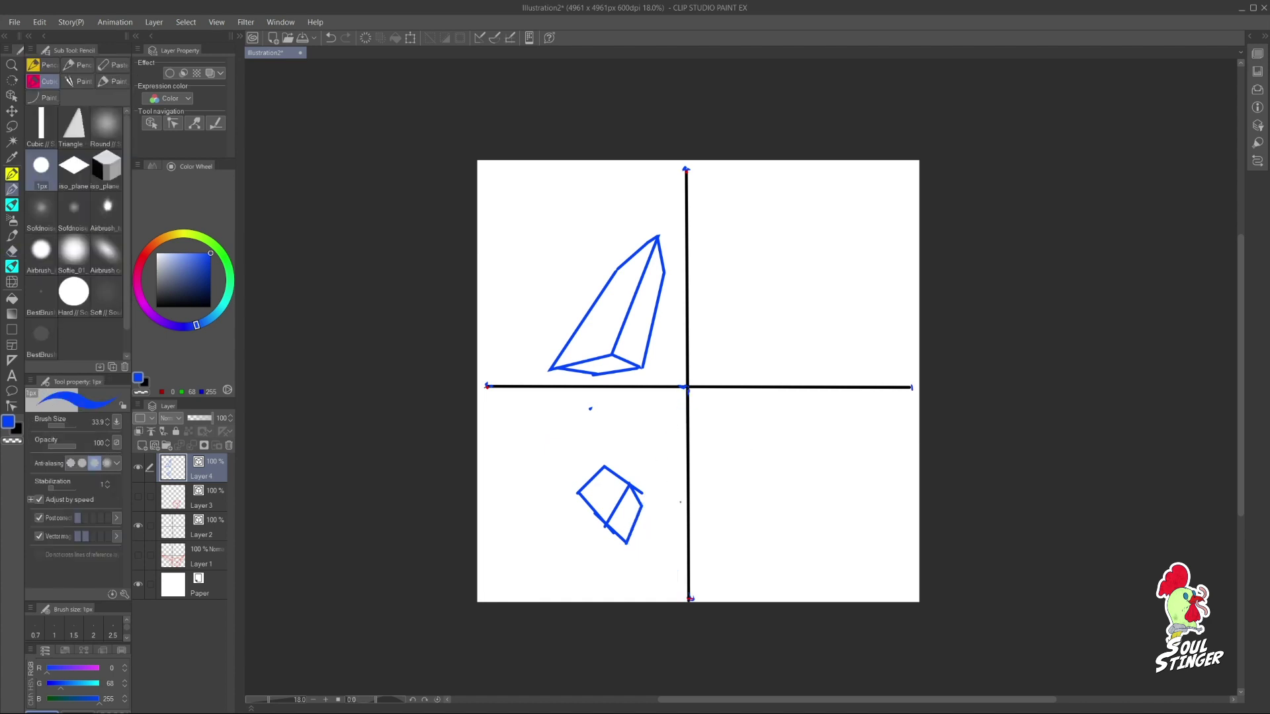
# Step: Draw curved guides from the upper and right vanishing points in the upper-right quadrant, plus straight depth lines to the centre
pyautogui.moveTo(688, 170)
pyautogui.mouseDown()
pyautogui.moveTo(827, 234)
pyautogui.moveTo(905, 384)
pyautogui.mouseUp()
pyautogui.moveTo(688, 170)
pyautogui.mouseDown()
pyautogui.moveTo(805, 282)
pyautogui.moveTo(850, 392)
pyautogui.mouseUp()
pyautogui.moveTo(687, 172)
pyautogui.mouseDown()
pyautogui.moveTo(769, 385)
pyautogui.moveTo(726, 382)
pyautogui.mouseUp()
pyautogui.moveTo(912, 387)
pyautogui.mouseDown()
pyautogui.moveTo(692, 197)
pyautogui.moveTo(696, 316)
pyautogui.mouseUp()
pyautogui.hotkey('ctrl', 'z')
pyautogui.moveTo(808, 288); pyautogui.dragTo(689, 387)
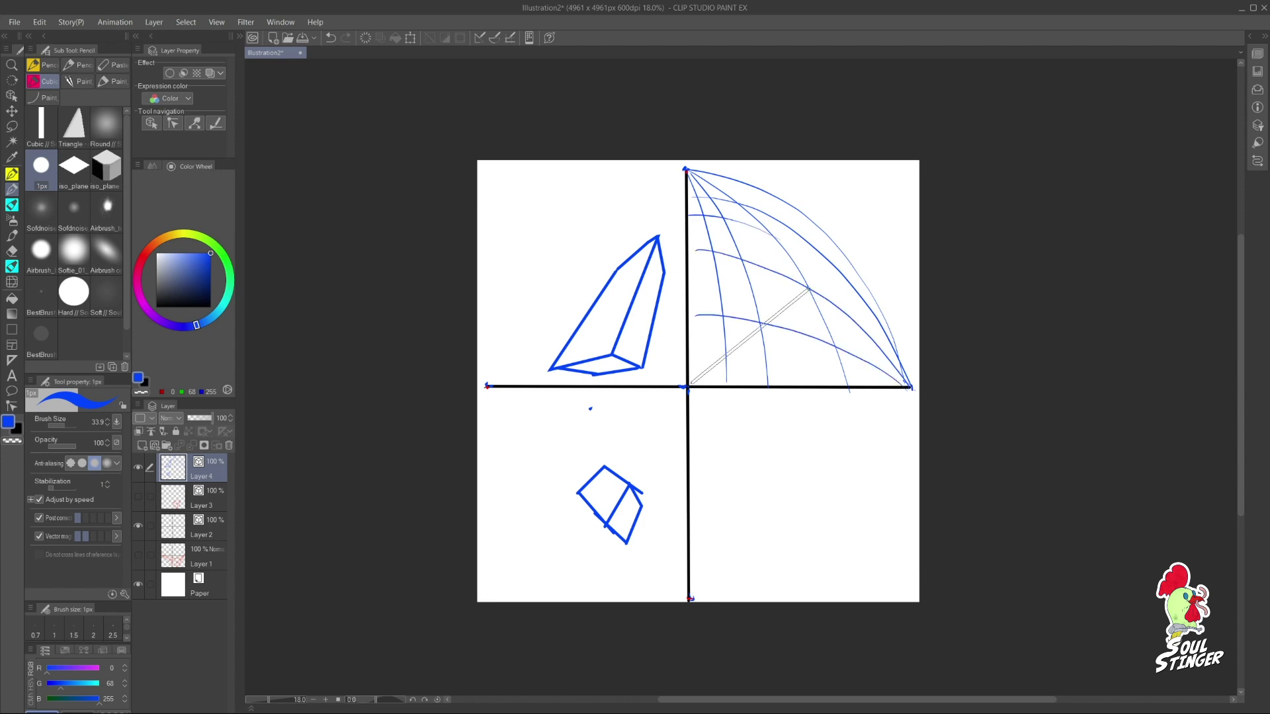
pyautogui.moveTo(741, 259); pyautogui.dragTo(684, 400)
pyautogui.moveTo(723, 218); pyautogui.dragTo(688, 389)
# Step: Erase the surplus guides in the upper-right quadrant, keeping the curved box and the outer arc
pyautogui.press('e')
pyautogui.moveTo(707, 297); pyautogui.dragTo(710, 329)
pyautogui.moveTo(730, 251); pyautogui.dragTo(754, 293)
pyautogui.moveTo(836, 293)
pyautogui.mouseDown()
pyautogui.moveTo(766, 350)
pyautogui.moveTo(699, 337)
pyautogui.mouseUp()
pyautogui.moveTo(729, 368); pyautogui.dragTo(692, 369)
pyautogui.moveTo(814, 246); pyautogui.dragTo(703, 218)
pyautogui.moveTo(712, 192); pyautogui.dragTo(695, 210)
pyautogui.moveTo(870, 352); pyautogui.dragTo(843, 370)
pyautogui.press('p')
pyautogui.press('e')
pyautogui.moveTo(704, 183); pyautogui.dragTo(691, 195)
pyautogui.press('p')
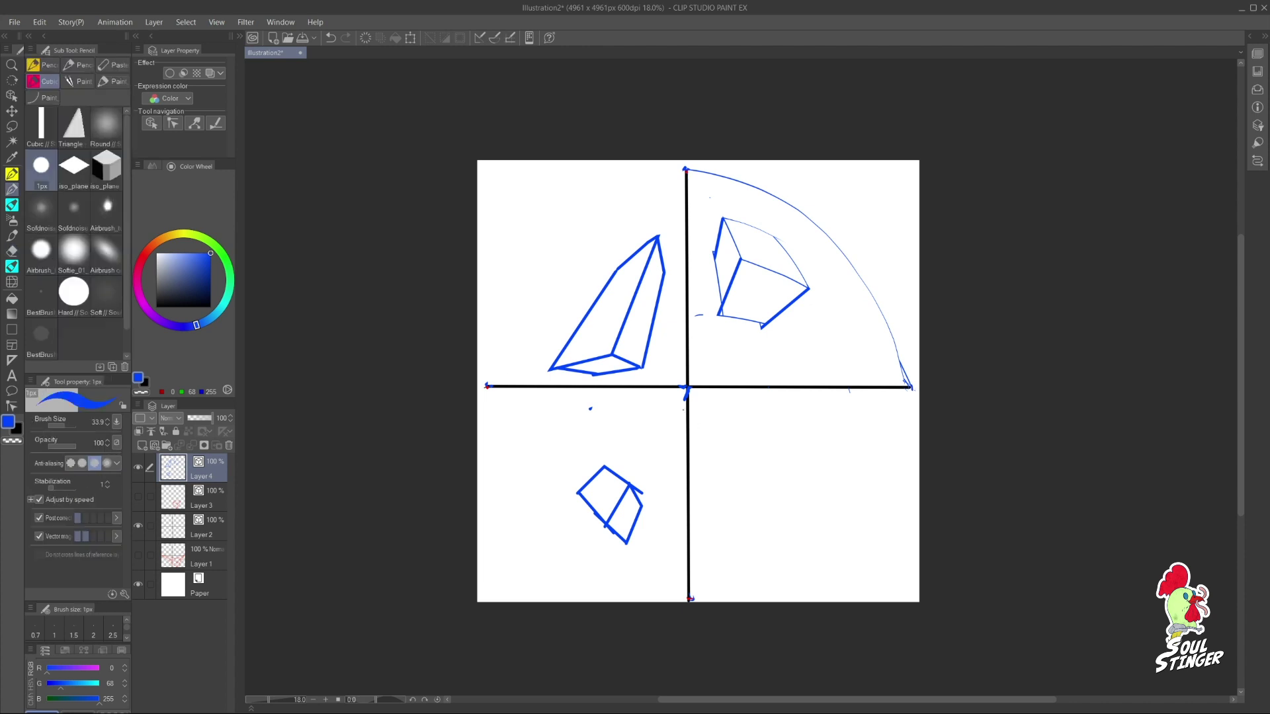
# Step: Draw curves from the right vanishing point and others converging on the lower vanishing point across the lower-right quadrant
pyautogui.moveTo(908, 390)
pyautogui.mouseDown()
pyautogui.moveTo(797, 579)
pyautogui.moveTo(805, 602)
pyautogui.mouseUp()
pyautogui.hotkey('ctrl', 'z')
pyautogui.moveTo(908, 390)
pyautogui.mouseDown()
pyautogui.moveTo(694, 578)
pyautogui.moveTo(692, 440)
pyautogui.mouseUp()
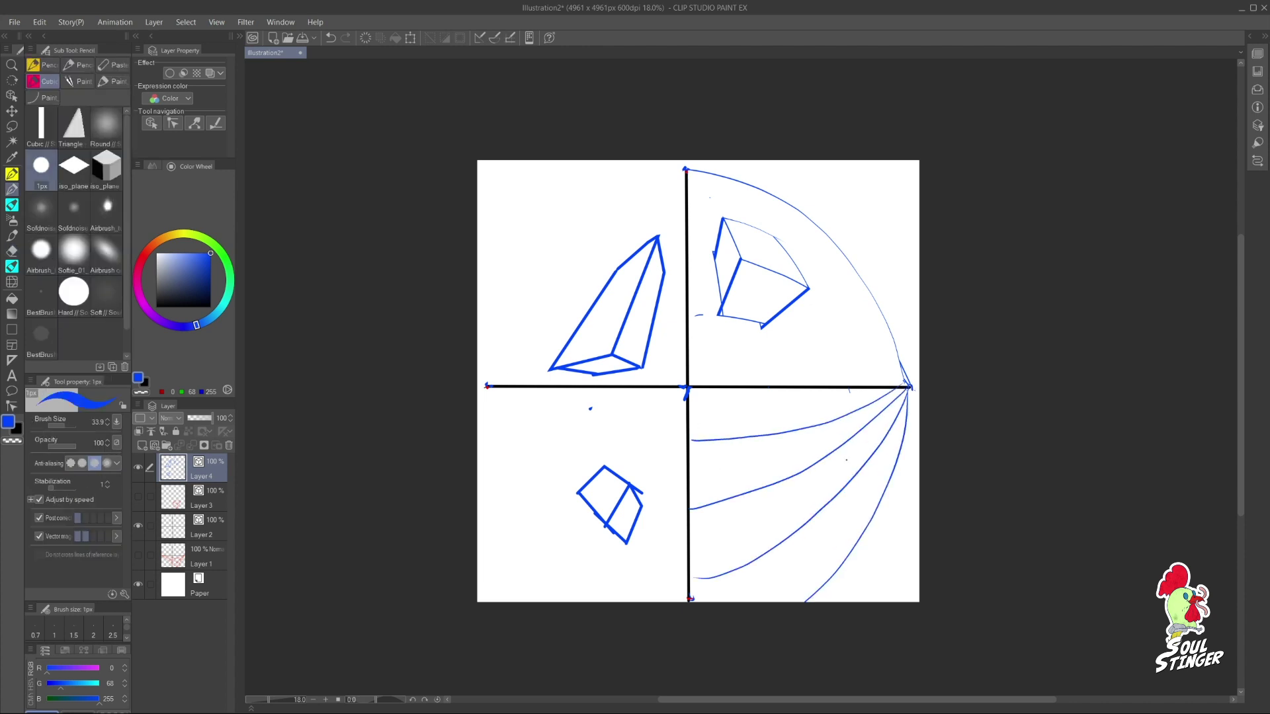
pyautogui.moveTo(715, 396); pyautogui.dragTo(695, 600)
pyautogui.moveTo(756, 394); pyautogui.dragTo(708, 602)
pyautogui.moveTo(821, 390); pyautogui.dragTo(723, 602)
pyautogui.moveTo(884, 395); pyautogui.dragTo(743, 602)
# Step: Connect the curved face's corners in the lower-right quadrant to the centre point with straight depth lines
pyautogui.keyDown('shift'); pyautogui.click(688, 389); pyautogui.keyUp('shift')
pyautogui.click(747, 492)
pyautogui.keyDown('shift'); pyautogui.click(688, 390); pyautogui.keyUp('shift')
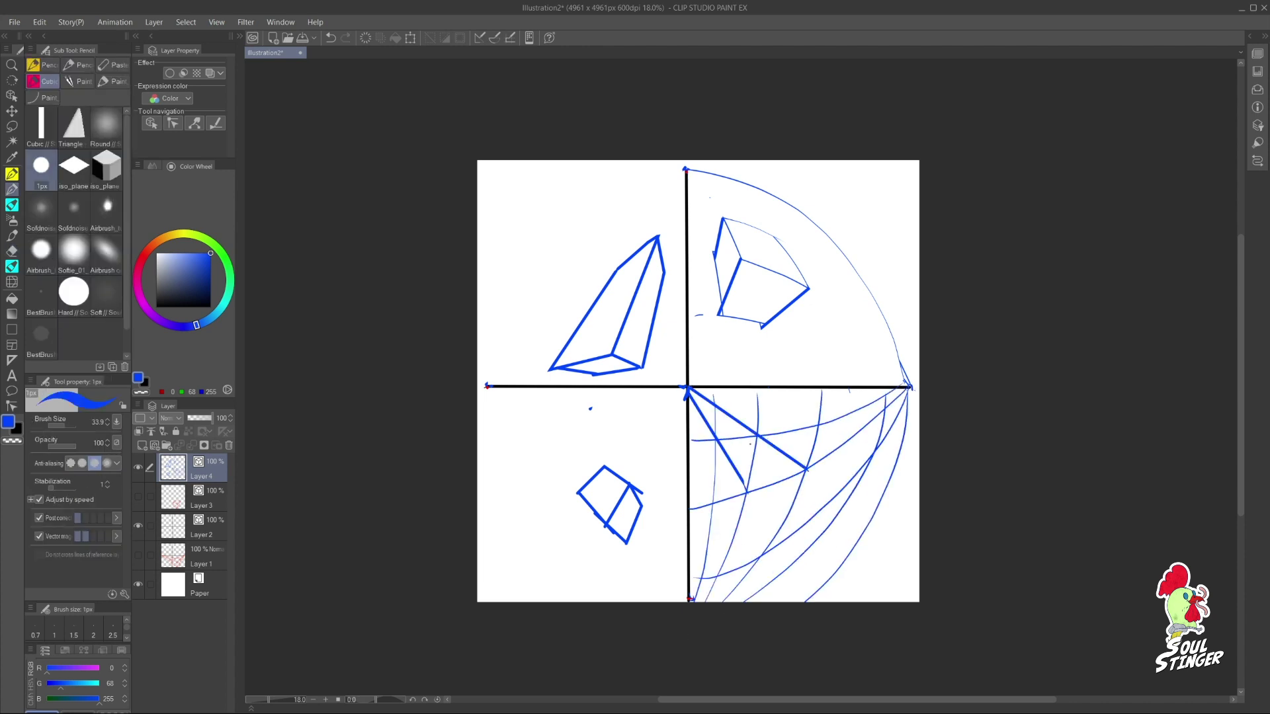
pyautogui.click(718, 574)
pyautogui.keyDown('shift'); pyautogui.click(688, 390); pyautogui.keyUp('shift')
# Step: Erase the leftover guides in the lower-right quadrant to isolate the curved box
pyautogui.press('e')
pyautogui.moveTo(761, 412); pyautogui.dragTo(700, 478)
pyautogui.moveTo(848, 473); pyautogui.dragTo(710, 590)
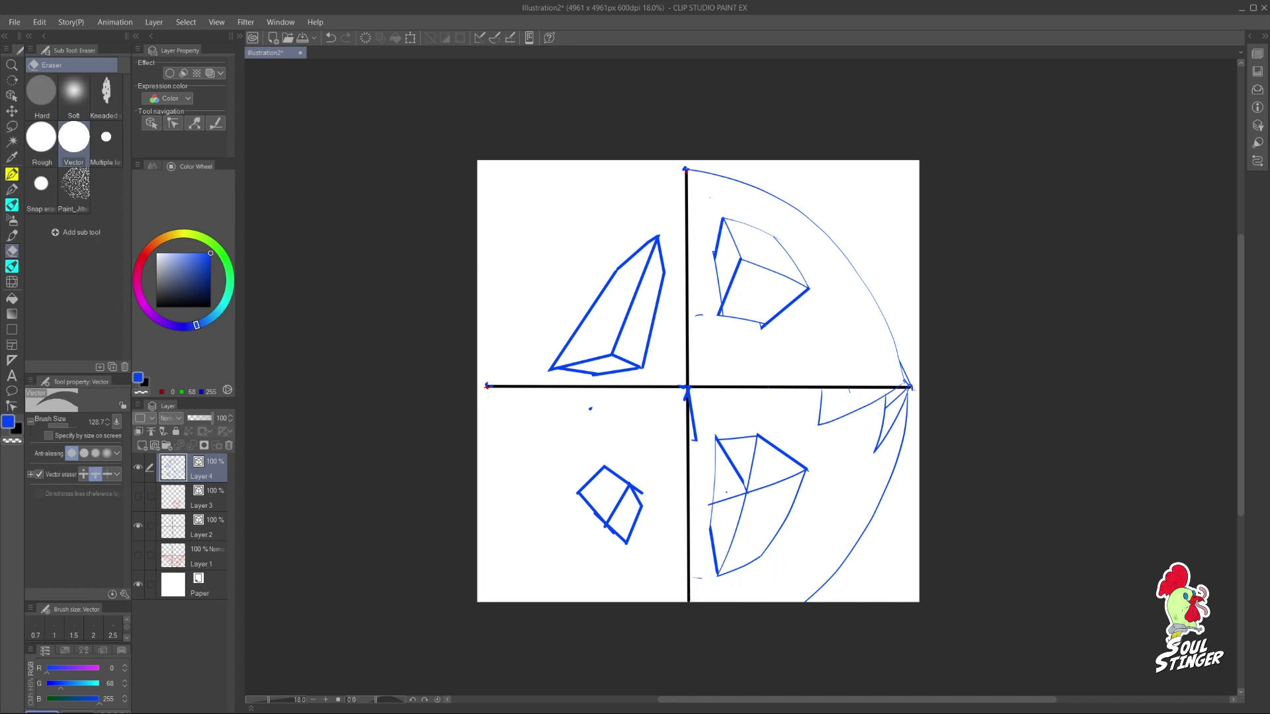
pyautogui.moveTo(883, 444); pyautogui.dragTo(820, 412)
pyautogui.moveTo(760, 458); pyautogui.dragTo(746, 464)
pyautogui.press('p')
pyautogui.scroll(-1, 699, 431)
pyautogui.click(142, 258)
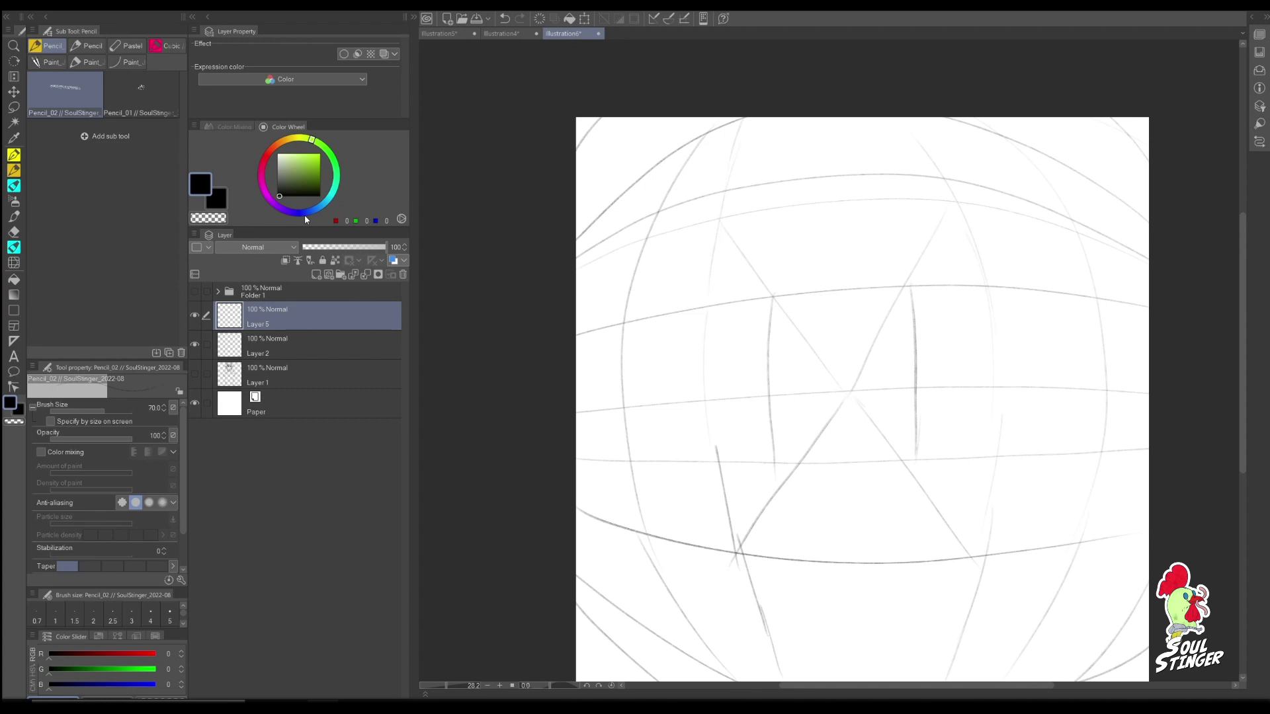
# Step: In the fisheye grid drawing, sketch a curved blue head box above the centre and build the upward-looking male figure from it
pyautogui.press('Tab')
pyautogui.moveTo(570, 147)
pyautogui.mouseDown()
pyautogui.moveTo(548, 266)
pyautogui.moveTo(694, 119)
pyautogui.mouseUp()
pyautogui.moveTo(694, 121); pyautogui.dragTo(734, 253)
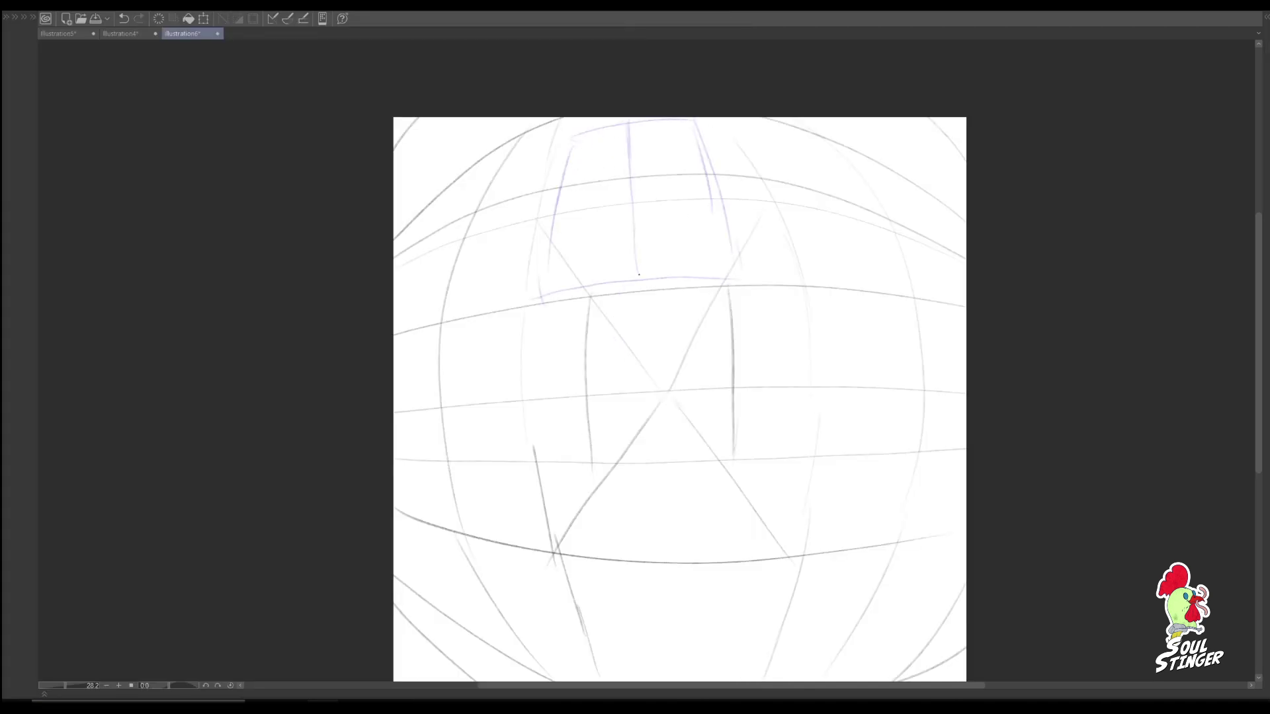
pyautogui.hotkey('ctrl', 'z')
pyautogui.moveTo(568, 168); pyautogui.dragTo(600, 242)
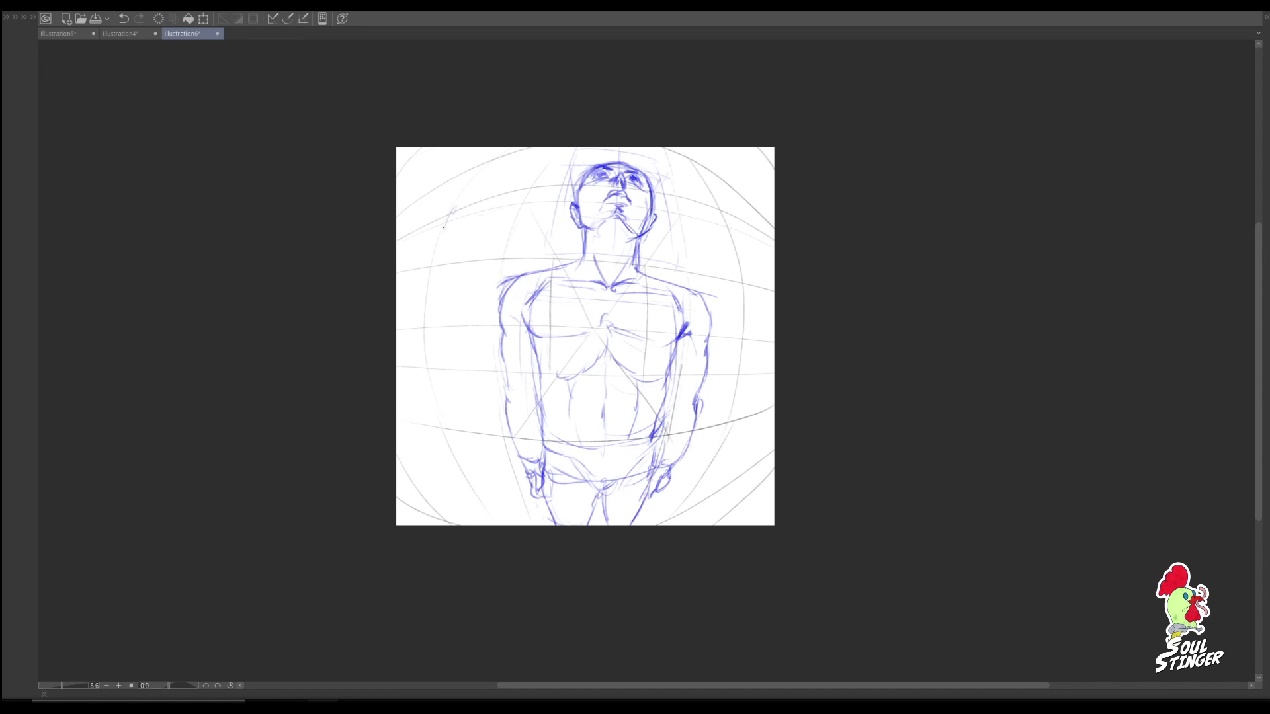
# Step: Sketch a second curved box along the grid lines, to the left of the standing figure's head
pyautogui.scroll(3, 549, 198)
pyautogui.moveTo(444, 228)
pyautogui.mouseDown()
pyautogui.moveTo(554, 185)
pyautogui.moveTo(543, 232)
pyautogui.mouseUp()
pyautogui.hotkey('ctrl', 'z')
pyautogui.scroll(-1, 549, 198)
pyautogui.moveTo(562, 155); pyautogui.dragTo(634, 121)
pyautogui.moveTo(637, 120); pyautogui.dragTo(615, 219)
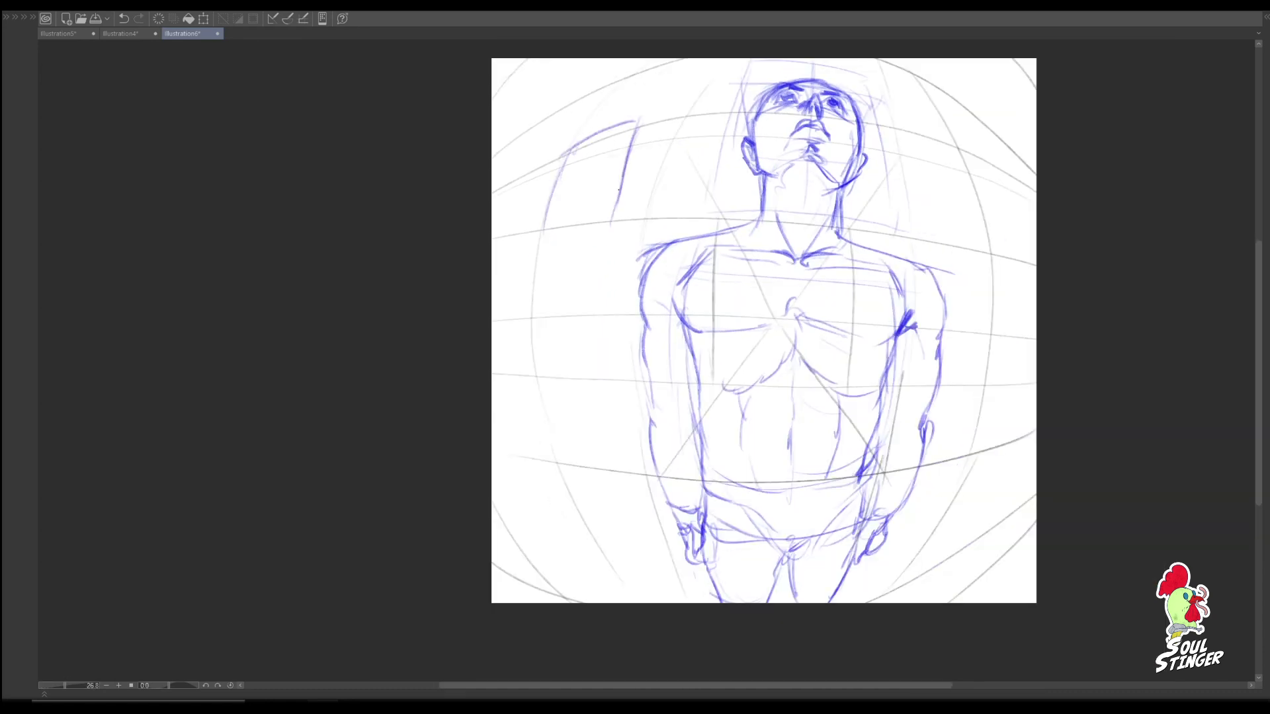
pyautogui.moveTo(543, 234); pyautogui.dragTo(610, 215)
pyautogui.moveTo(638, 122); pyautogui.dragTo(688, 196)
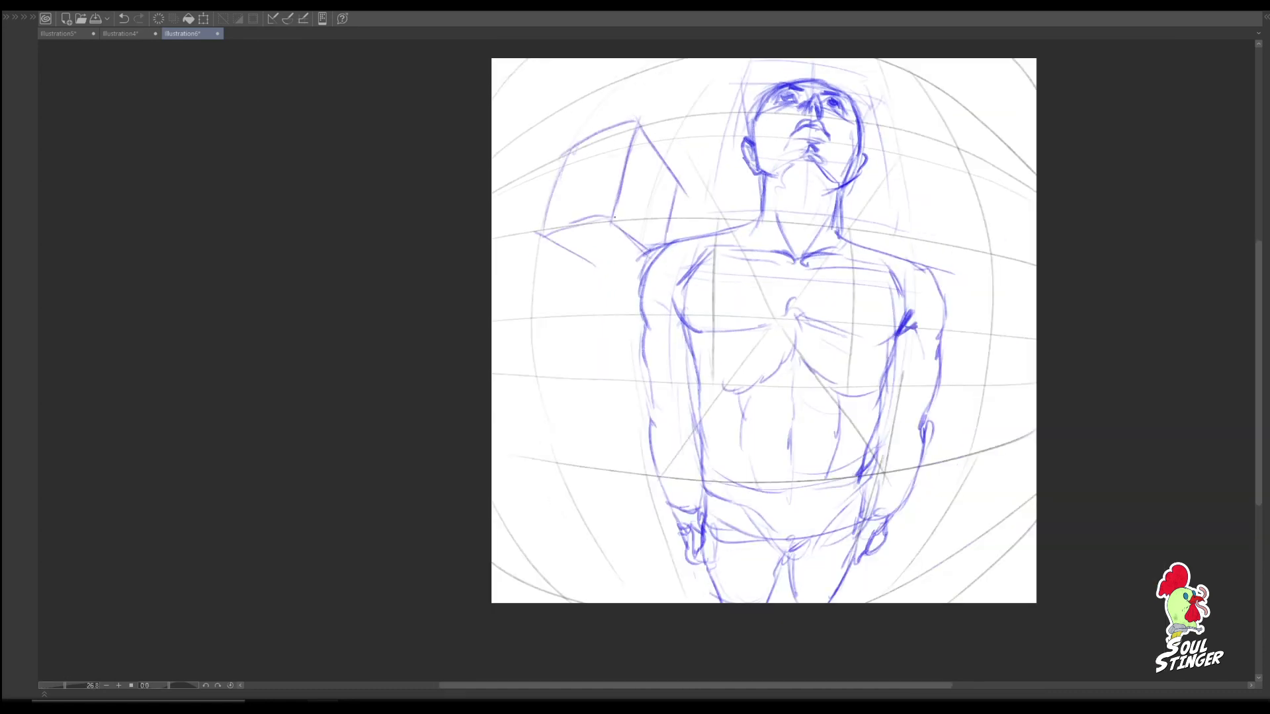
pyautogui.moveTo(614, 216); pyautogui.dragTo(542, 231)
# Step: Sketch a side-turned male head with facial features, jaw and ear inside the second box
pyautogui.moveTo(576, 145); pyautogui.dragTo(637, 121)
pyautogui.moveTo(587, 262); pyautogui.dragTo(658, 255)
pyautogui.moveTo(598, 123); pyautogui.dragTo(569, 221)
pyautogui.moveTo(592, 140)
pyautogui.mouseDown()
pyautogui.moveTo(624, 132)
pyautogui.moveTo(580, 175)
pyautogui.moveTo(620, 154)
pyautogui.mouseUp()
pyautogui.hotkey('ctrl', 'z')
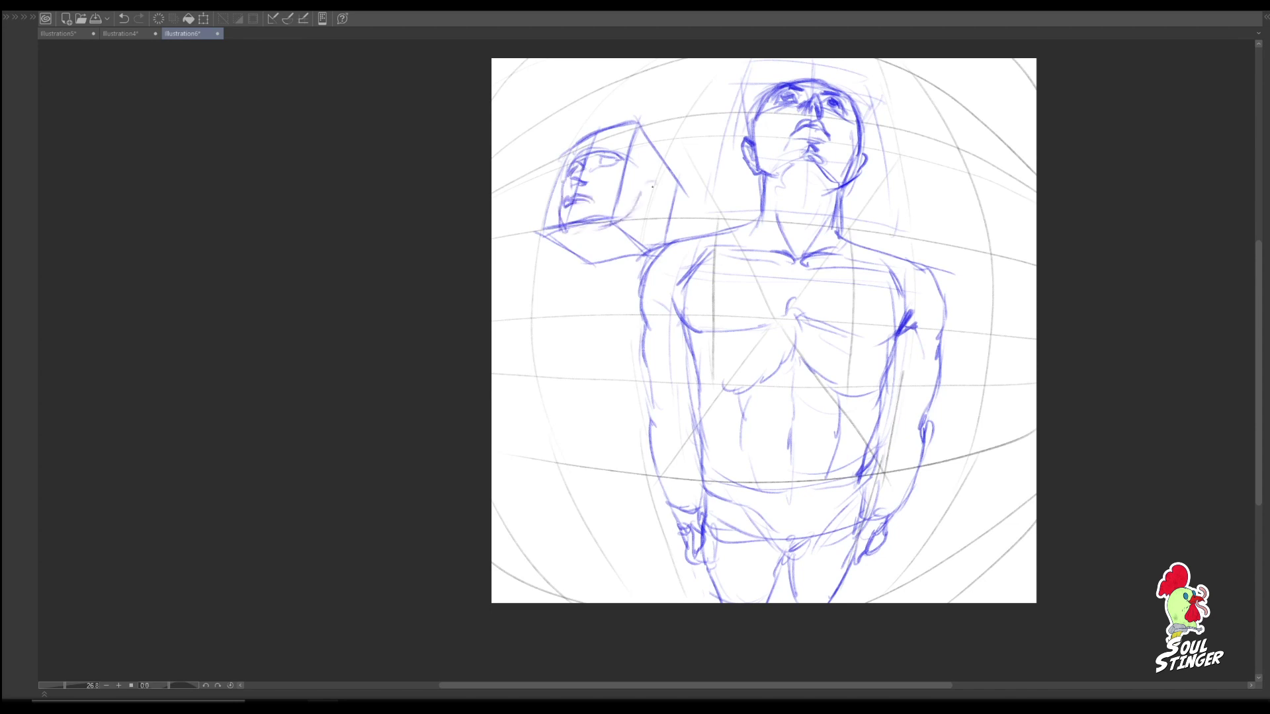
pyautogui.moveTo(572, 163)
pyautogui.mouseDown()
pyautogui.moveTo(614, 136)
pyautogui.moveTo(658, 181)
pyautogui.mouseUp()
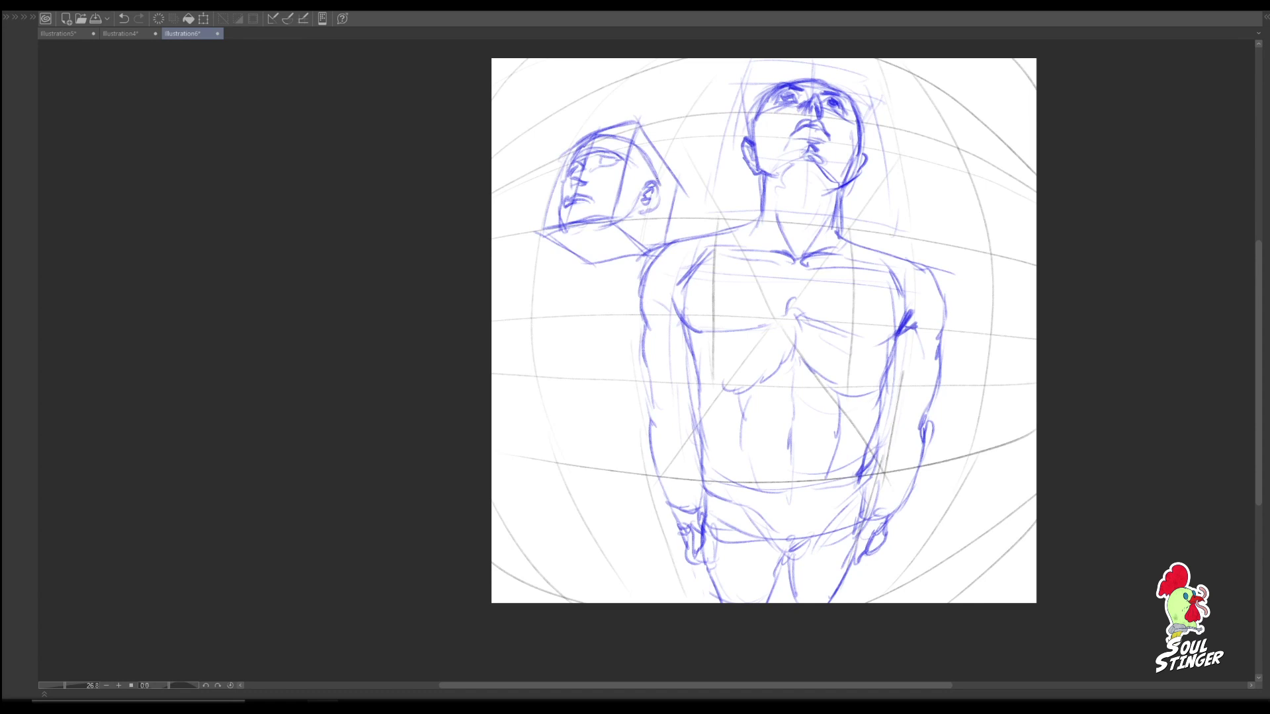
# Step: Sketch the second figure's neck, shoulder, arm and upper torso beneath the head, and refine the face
pyautogui.moveTo(571, 271)
pyautogui.mouseDown()
pyautogui.moveTo(492, 303)
pyautogui.moveTo(513, 375)
pyautogui.mouseUp()
pyautogui.moveTo(563, 273); pyautogui.dragTo(506, 321)
pyautogui.moveTo(521, 311)
pyautogui.mouseDown()
pyautogui.moveTo(525, 389)
pyautogui.moveTo(562, 467)
pyautogui.mouseUp()
pyautogui.moveTo(510, 359); pyautogui.dragTo(556, 368)
pyautogui.moveTo(496, 376); pyautogui.dragTo(641, 382)
pyautogui.moveTo(514, 299); pyautogui.dragTo(495, 369)
pyautogui.click(592, 176)
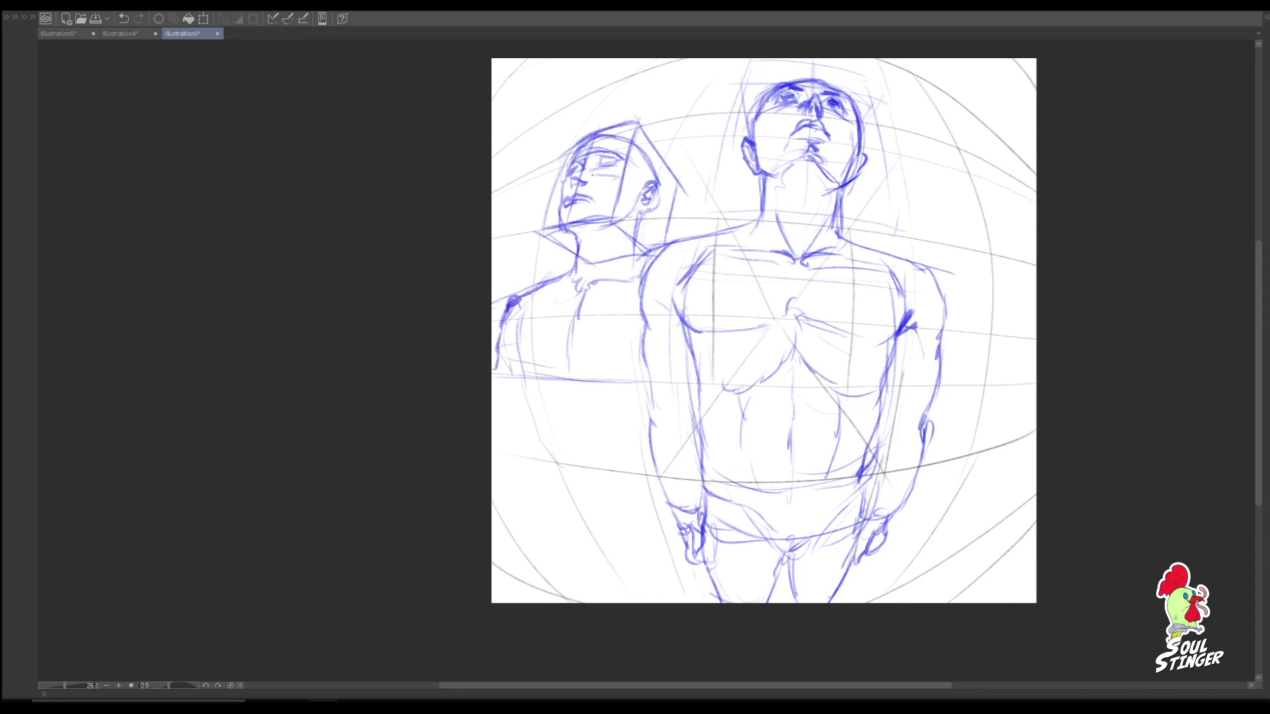
# Step: Mirror the canvas view and add collarbone and chest contour lines to the second figure
pyautogui.press('h')
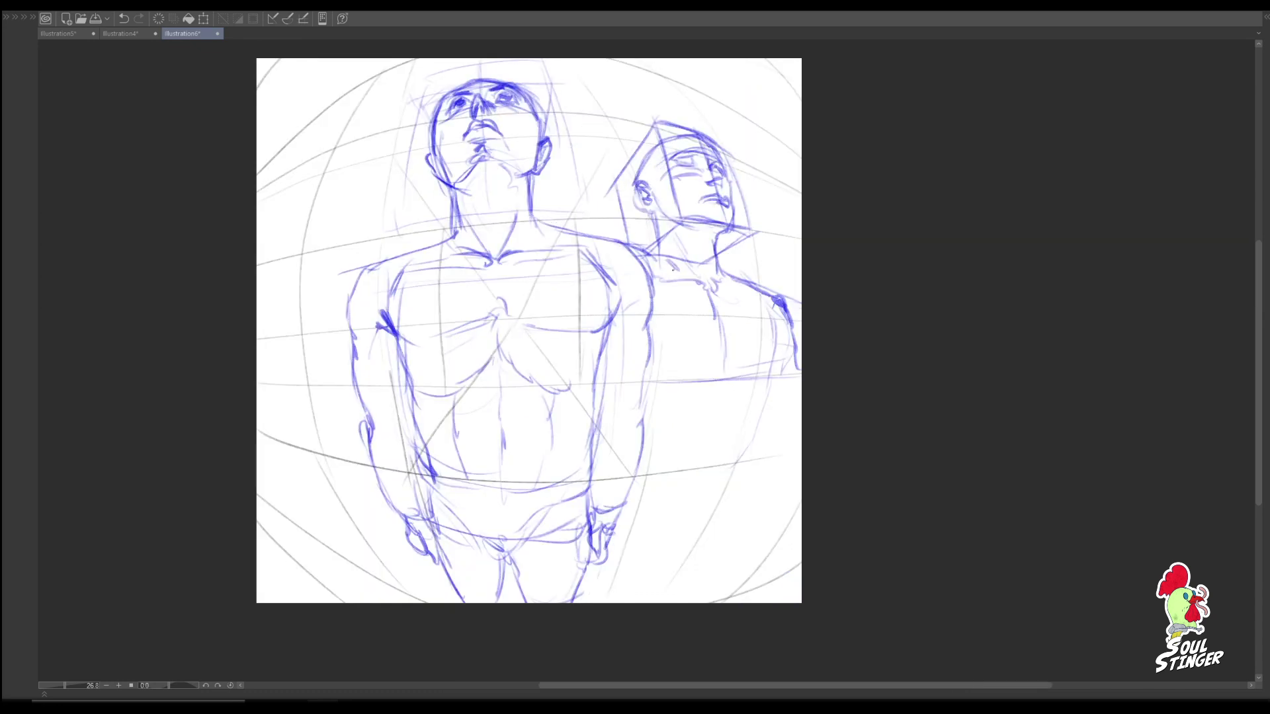
pyautogui.moveTo(672, 270); pyautogui.dragTo(669, 261)
pyautogui.moveTo(656, 353); pyautogui.dragTo(690, 367)
pyautogui.moveTo(682, 354)
pyautogui.mouseDown()
pyautogui.moveTo(707, 347)
pyautogui.moveTo(767, 364)
pyautogui.mouseUp()
pyautogui.moveTo(338, 205); pyautogui.dragTo(559, 230)
pyautogui.moveTo(555, 183); pyautogui.dragTo(623, 55)
# Step: Sketch a third curved box along the grid at the lower-left edge of the mirrored canvas
pyautogui.moveTo(545, 335); pyautogui.dragTo(577, 398)
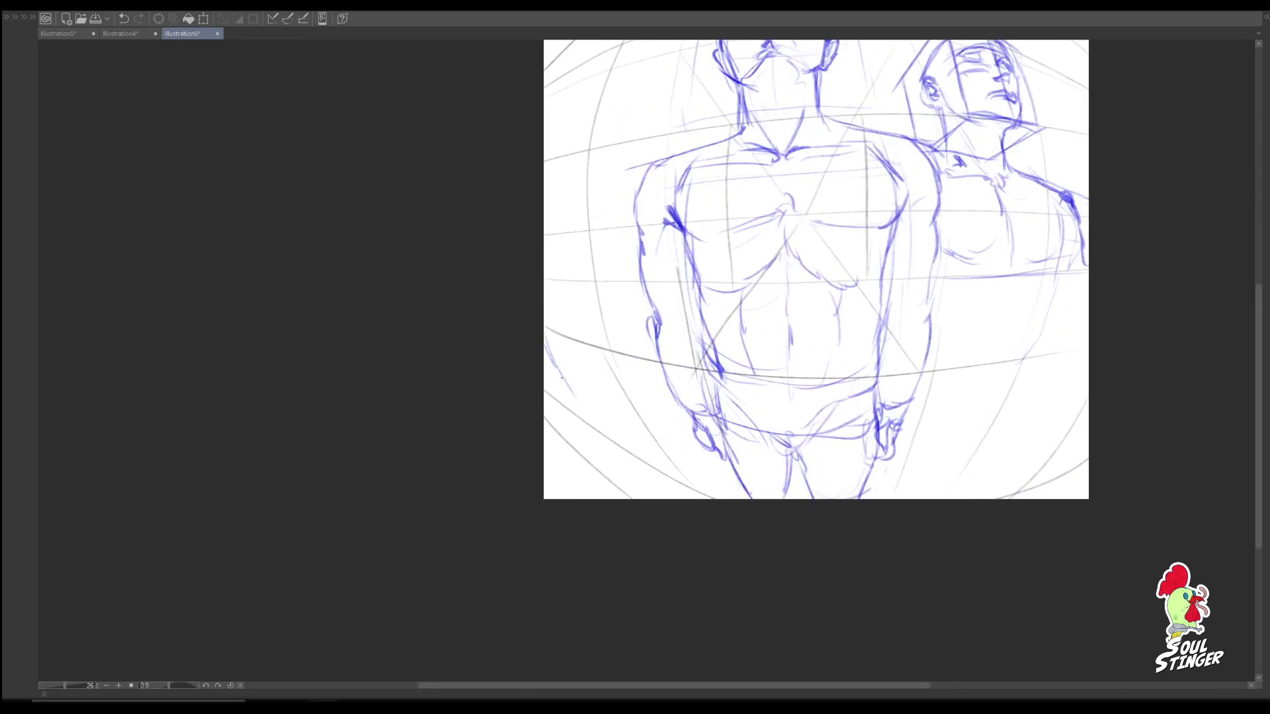
pyautogui.moveTo(547, 359); pyautogui.dragTo(597, 428)
pyautogui.moveTo(593, 426); pyautogui.dragTo(670, 475)
pyautogui.moveTo(621, 378); pyautogui.dragTo(643, 423)
pyautogui.moveTo(556, 336); pyautogui.dragTo(613, 355)
pyautogui.moveTo(545, 315); pyautogui.dragTo(635, 273)
pyautogui.moveTo(614, 349); pyautogui.dragTo(663, 304)
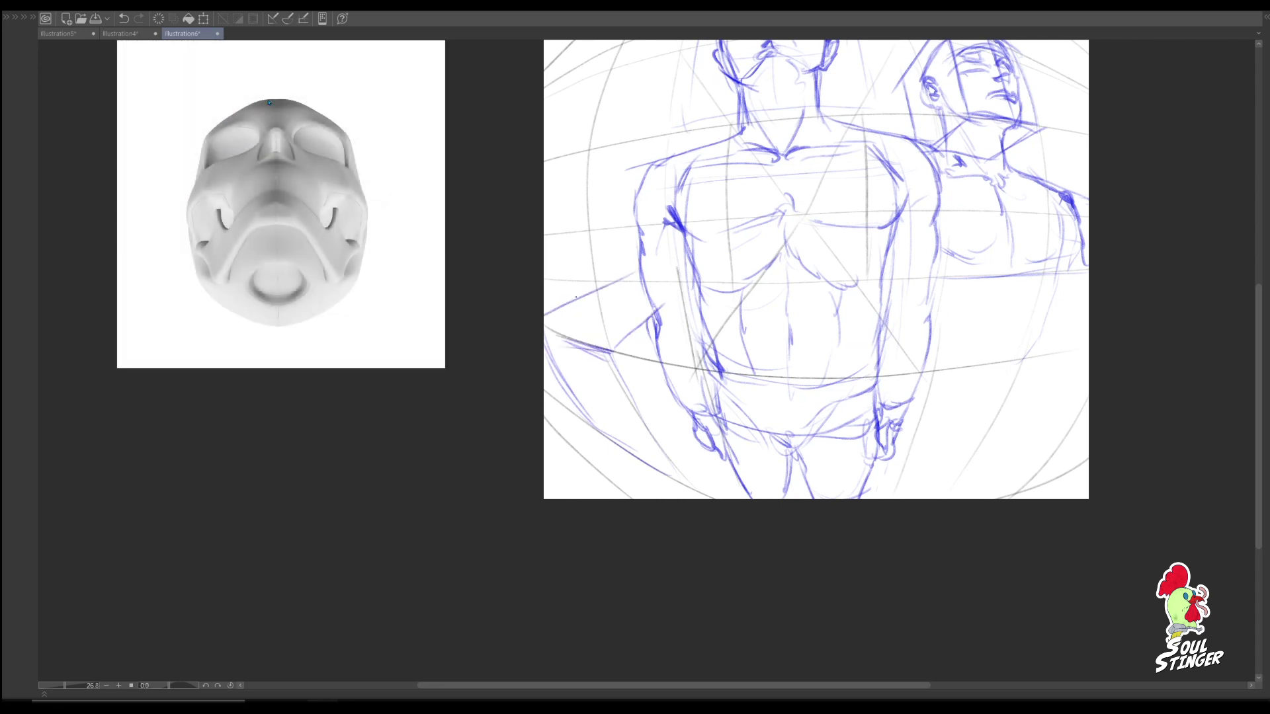
# Step: Complete the third curved box at the canvas's lower-left edge and add side guide lines for the head inside it
pyautogui.moveTo(594, 426); pyautogui.dragTo(681, 478)
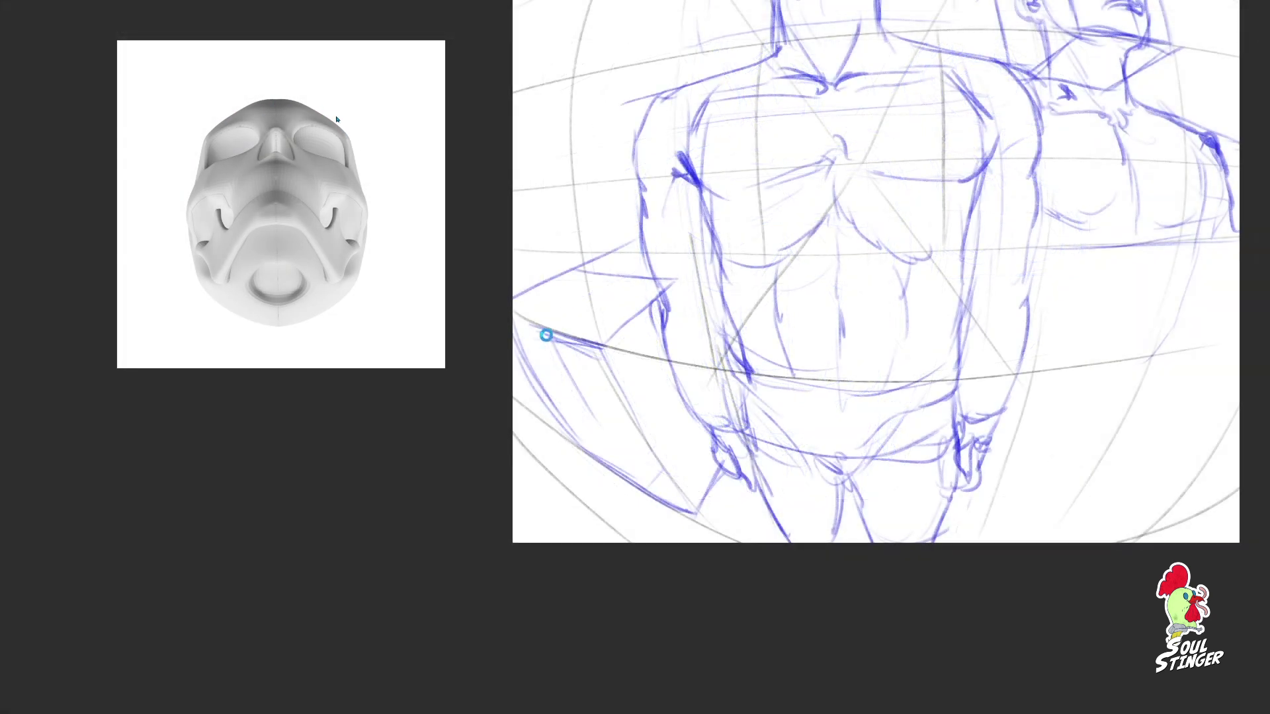
pyautogui.moveTo(548, 339); pyautogui.dragTo(572, 396)
pyautogui.moveTo(612, 467); pyautogui.dragTo(543, 341)
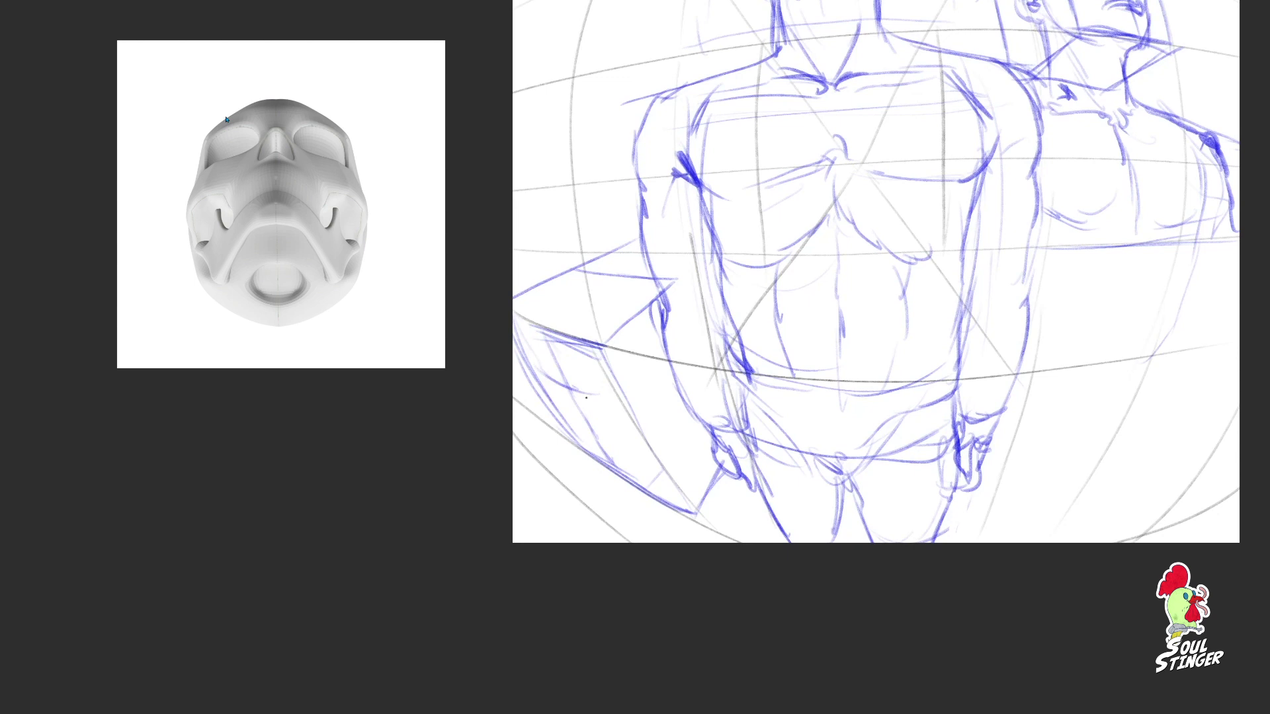
# Step: Sketch the curved brow ridge and eye line of a downturned head inside the third box, undoing the misplaced strokes
pyautogui.moveTo(582, 391); pyautogui.dragTo(652, 368)
pyautogui.moveTo(657, 317); pyautogui.dragTo(640, 344)
pyautogui.moveTo(556, 343); pyautogui.dragTo(591, 358)
pyautogui.moveTo(649, 373)
pyautogui.mouseDown()
pyautogui.moveTo(577, 412)
pyautogui.moveTo(585, 435)
pyautogui.mouseUp()
pyautogui.moveTo(583, 434); pyautogui.dragTo(606, 422)
pyautogui.moveTo(591, 388); pyautogui.dragTo(643, 384)
pyautogui.hotkey('ctrl', 'z')
pyautogui.hotkey('ctrl', 'z')
pyautogui.hotkey('ctrl', 'z')
pyautogui.hotkey('ctrl', 'z')
pyautogui.hotkey('ctrl', 'z')
pyautogui.moveTo(548, 378)
pyautogui.mouseDown()
pyautogui.moveTo(588, 399)
pyautogui.moveTo(632, 380)
pyautogui.mouseUp()
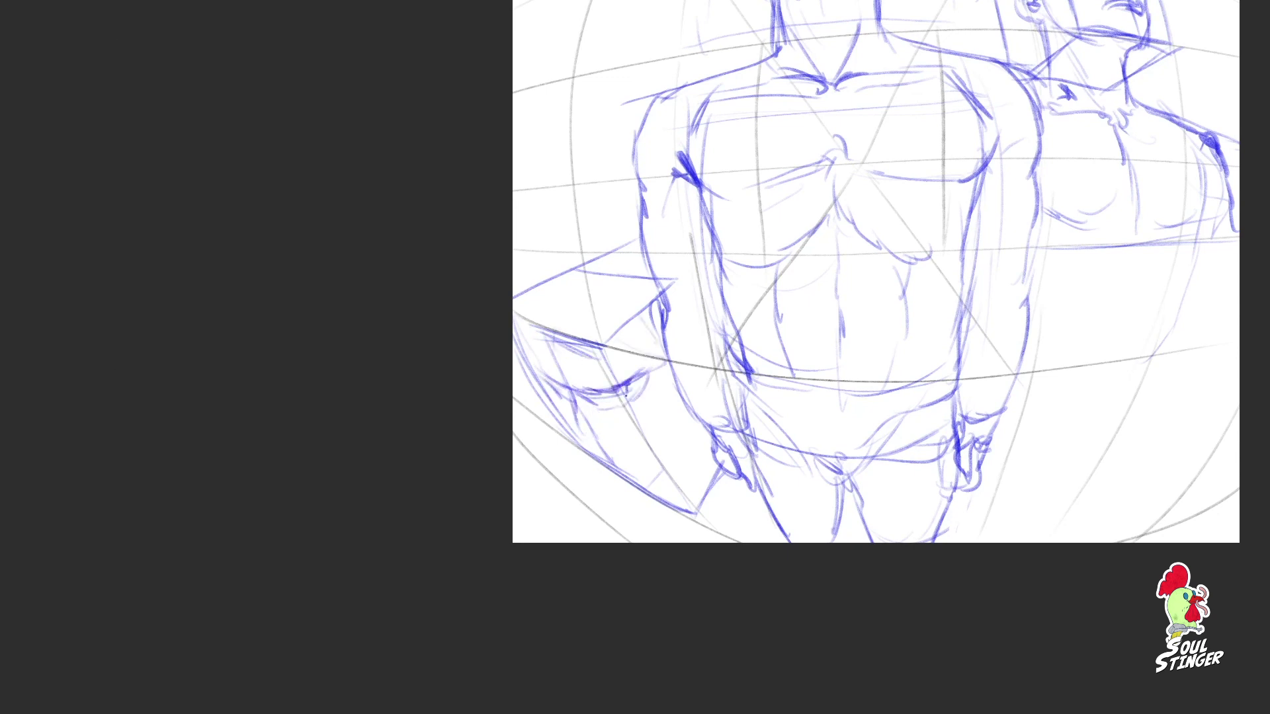
# Step: Undo the first cranium strokes and redraw the rounded skull contour above the downturned head's brow
pyautogui.moveTo(535, 357); pyautogui.dragTo(528, 295)
pyautogui.moveTo(523, 329); pyautogui.dragTo(557, 262)
pyautogui.moveTo(524, 308); pyautogui.dragTo(593, 248)
pyautogui.hotkey('ctrl', 'z')
pyautogui.hotkey('ctrl', 'z')
pyautogui.hotkey('ctrl', 'z')
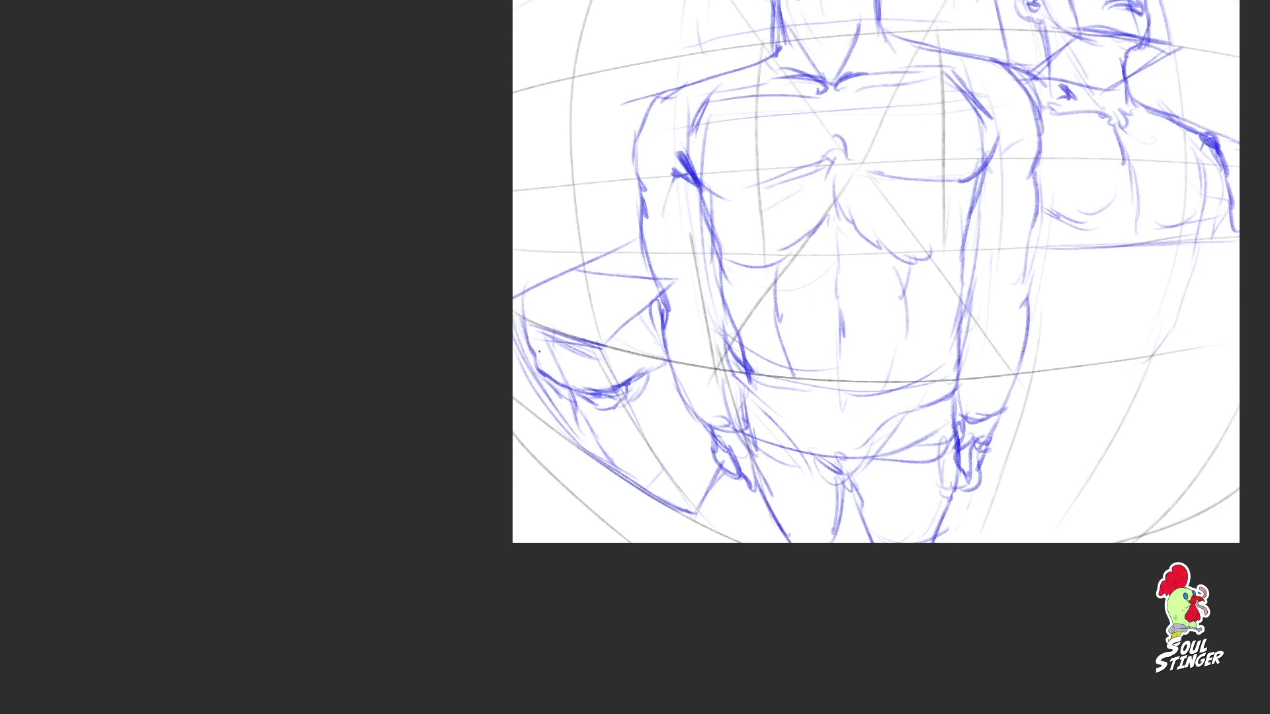
pyautogui.moveTo(565, 382)
pyautogui.mouseDown()
pyautogui.moveTo(605, 266)
pyautogui.moveTo(622, 262)
pyautogui.mouseUp()
pyautogui.moveTo(535, 357)
pyautogui.mouseDown()
pyautogui.moveTo(545, 294)
pyautogui.moveTo(625, 258)
pyautogui.mouseUp()
pyautogui.moveTo(565, 320)
pyautogui.mouseDown()
pyautogui.moveTo(624, 267)
pyautogui.moveTo(664, 301)
pyautogui.mouseUp()
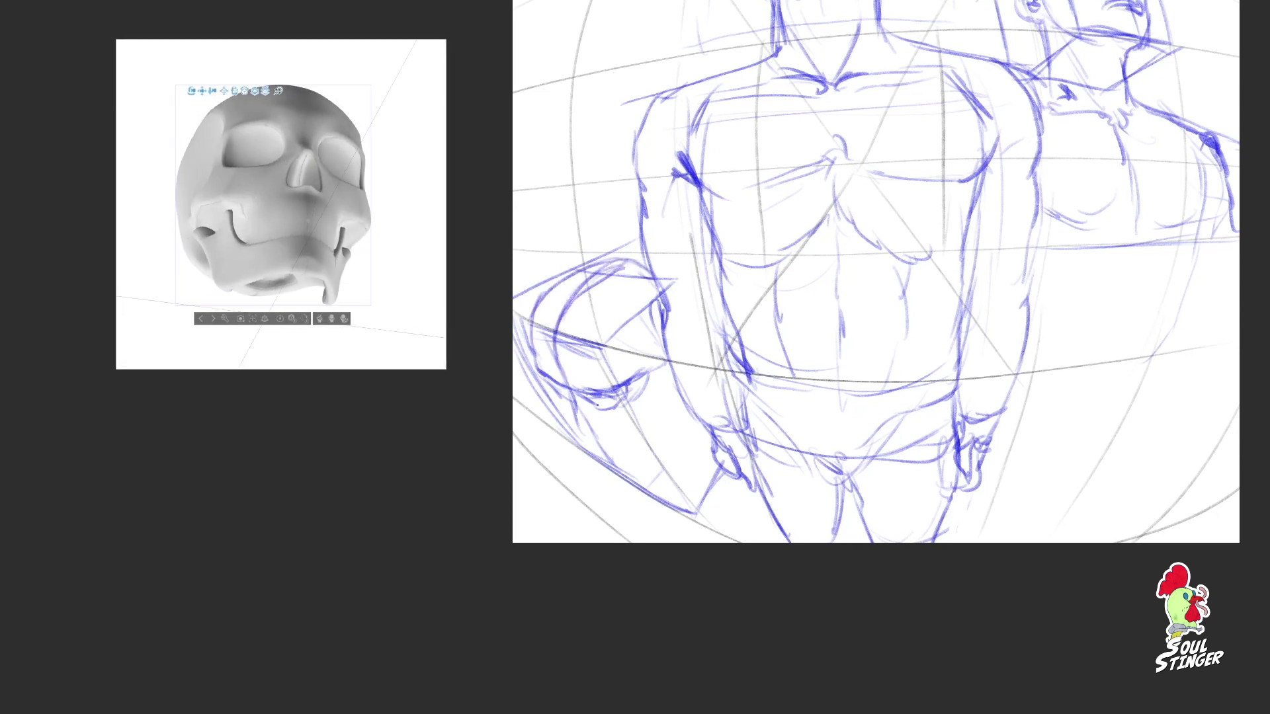
# Step: Sketch the jaw, chin and ear of the downturned head
pyautogui.moveTo(556, 389); pyautogui.dragTo(612, 461)
pyautogui.moveTo(607, 461)
pyautogui.mouseDown()
pyautogui.moveTo(635, 445)
pyautogui.moveTo(657, 411)
pyautogui.mouseUp()
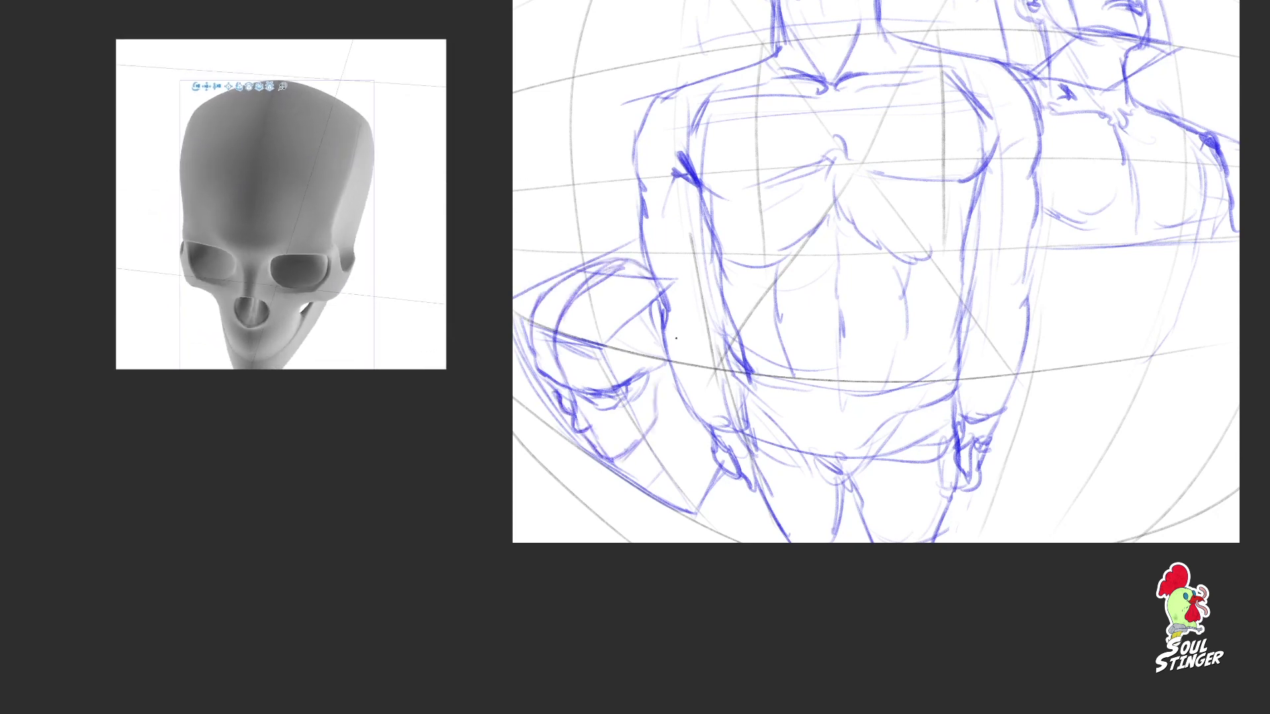
pyautogui.moveTo(663, 339); pyautogui.dragTo(659, 372)
pyautogui.moveTo(669, 372)
pyautogui.mouseDown()
pyautogui.moveTo(661, 384)
pyautogui.moveTo(655, 363)
pyautogui.mouseUp()
# Step: Refine the downturned head's crown and forehead with curved contour lines, undoing one stray stroke
pyautogui.moveTo(542, 314)
pyautogui.mouseDown()
pyautogui.moveTo(610, 268)
pyautogui.moveTo(555, 316)
pyautogui.moveTo(606, 297)
pyautogui.moveTo(636, 348)
pyautogui.mouseUp()
pyautogui.hotkey('ctrl', 'z')
pyautogui.moveTo(566, 288)
pyautogui.mouseDown()
pyautogui.moveTo(648, 310)
pyautogui.moveTo(634, 302)
pyautogui.mouseUp()
pyautogui.moveTo(606, 273); pyautogui.dragTo(650, 283)
pyautogui.moveTo(531, 348)
pyautogui.mouseDown()
pyautogui.moveTo(532, 318)
pyautogui.moveTo(570, 279)
pyautogui.mouseUp()
pyautogui.moveTo(547, 293); pyautogui.dragTo(648, 267)
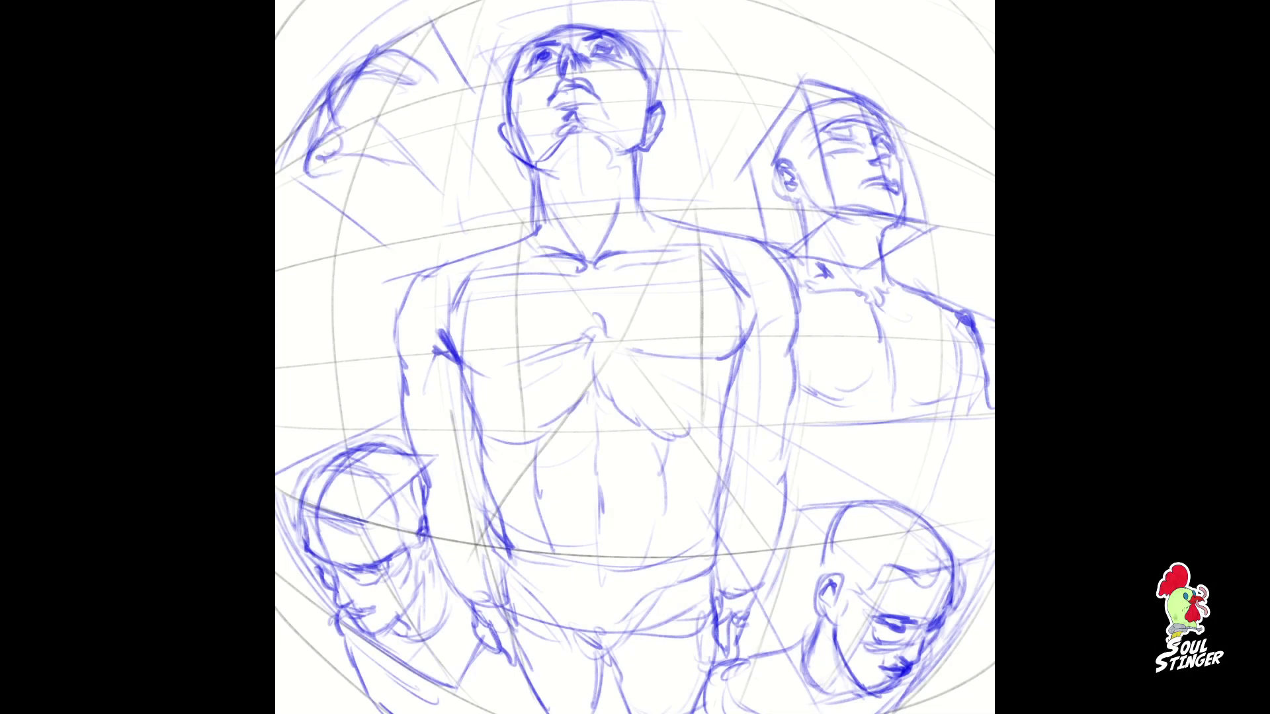
# Step: Sketch the lower face and jaw of the head at the canvas's upper-left corner
pyautogui.moveTo(357, 156)
pyautogui.mouseDown()
pyautogui.moveTo(430, 109)
pyautogui.moveTo(450, 145)
pyautogui.mouseUp()
pyautogui.moveTo(304, 152); pyautogui.dragTo(334, 189)
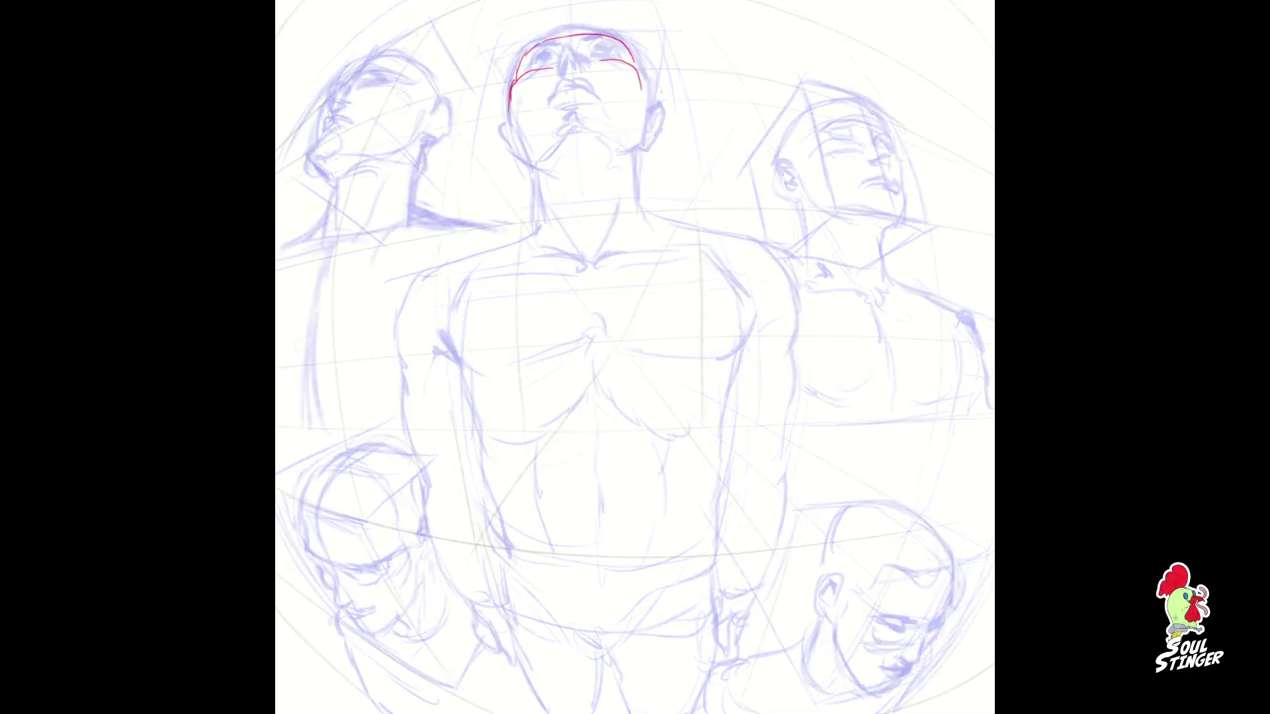
# Step: Undo the last two red strokes and redraw the brow and temple guide lines over the central figure's head
pyautogui.hotkey('ctrl', 'z')
pyautogui.hotkey('ctrl', 'z')
pyautogui.moveTo(554, 63); pyautogui.dragTo(517, 86)
pyautogui.moveTo(517, 80); pyautogui.dragTo(508, 113)
pyautogui.moveTo(635, 65); pyautogui.dragTo(648, 88)
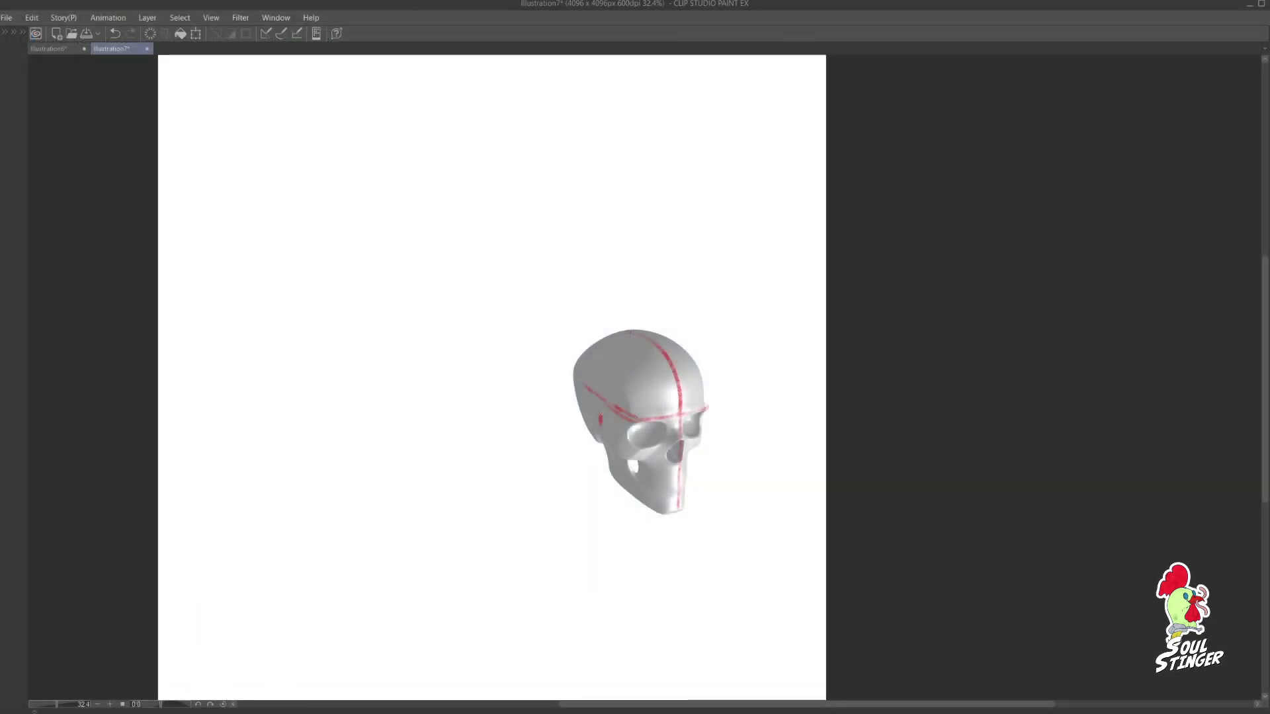
# Step: Draw the nose, jaw and cheekbone in red over the tilted skull model, undoing the misplaced strokes
pyautogui.moveTo(683, 434)
pyautogui.mouseDown()
pyautogui.moveTo(685, 465)
pyautogui.moveTo(665, 459)
pyautogui.moveTo(694, 463)
pyautogui.mouseUp()
pyautogui.hotkey('ctrl', 'z')
pyautogui.hotkey('ctrl', 'z')
pyautogui.moveTo(682, 506)
pyautogui.mouseDown()
pyautogui.moveTo(615, 473)
pyautogui.moveTo(622, 483)
pyautogui.mouseUp()
pyautogui.moveTo(611, 451); pyautogui.dragTo(642, 478)
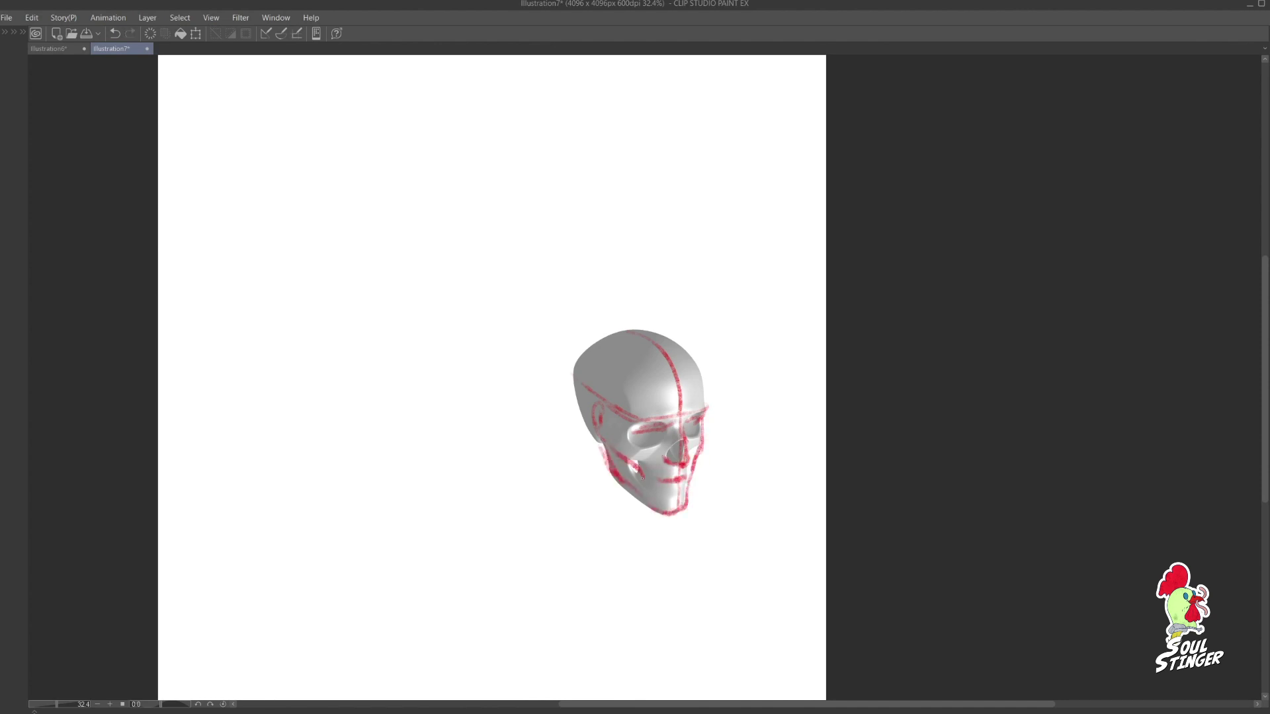
# Step: Sketch the neck, shoulders, collarbones and upper arms in red beneath the skull
pyautogui.moveTo(704, 403)
pyautogui.mouseDown()
pyautogui.moveTo(633, 334)
pyautogui.moveTo(584, 424)
pyautogui.moveTo(600, 502)
pyautogui.moveTo(644, 556)
pyautogui.mouseUp()
pyautogui.moveTo(652, 513); pyautogui.dragTo(651, 548)
pyautogui.moveTo(600, 491); pyautogui.dragTo(519, 525)
pyautogui.moveTo(706, 501); pyautogui.dragTo(721, 531)
pyautogui.moveTo(704, 523)
pyautogui.mouseDown()
pyautogui.moveTo(639, 567)
pyautogui.moveTo(533, 567)
pyautogui.mouseUp()
pyautogui.moveTo(576, 566); pyautogui.dragTo(517, 536)
pyautogui.moveTo(524, 529); pyautogui.dragTo(490, 621)
pyautogui.moveTo(690, 500)
pyautogui.mouseDown()
pyautogui.moveTo(721, 562)
pyautogui.moveTo(714, 590)
pyautogui.mouseUp()
pyautogui.moveTo(702, 551); pyautogui.dragTo(671, 640)
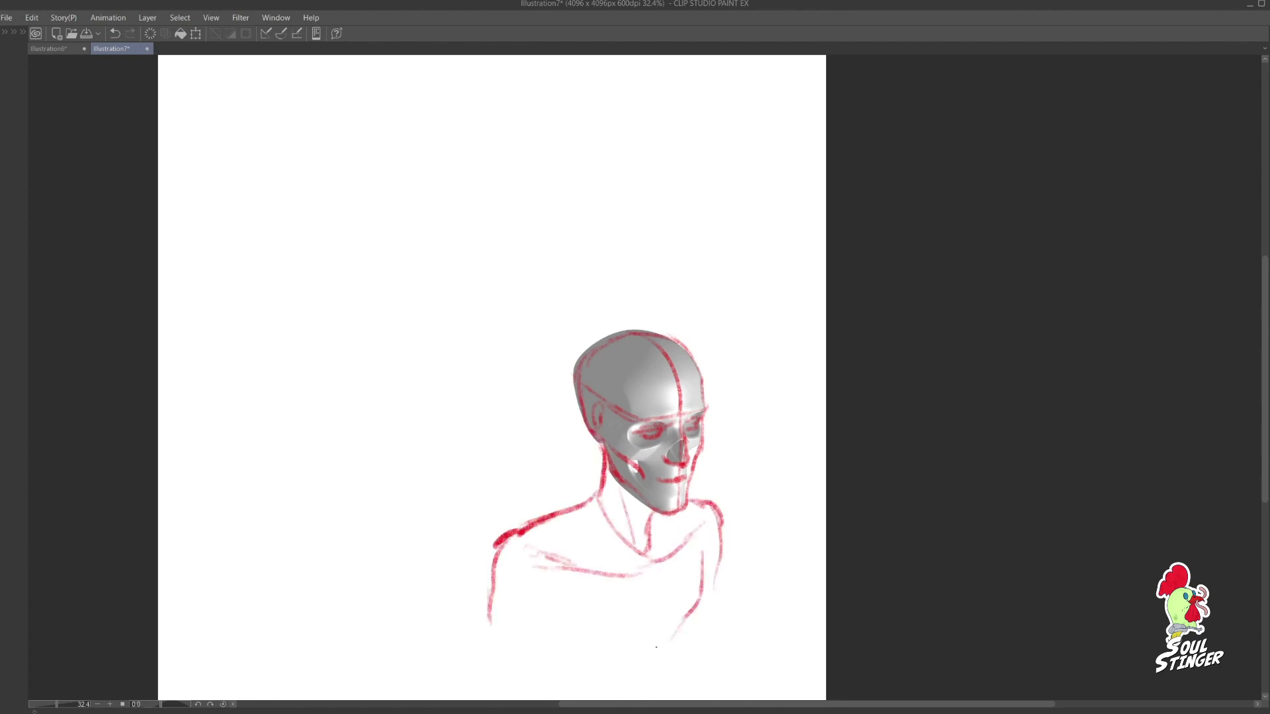
# Step: Sketch the chest and torso contour lines in red and mirror the canvas view
pyautogui.moveTo(560, 656); pyautogui.dragTo(591, 658)
pyautogui.moveTo(528, 622); pyautogui.dragTo(585, 657)
pyautogui.moveTo(647, 600); pyautogui.dragTo(631, 696)
pyautogui.press('h')
pyautogui.moveTo(604, 635); pyautogui.dragTo(610, 681)
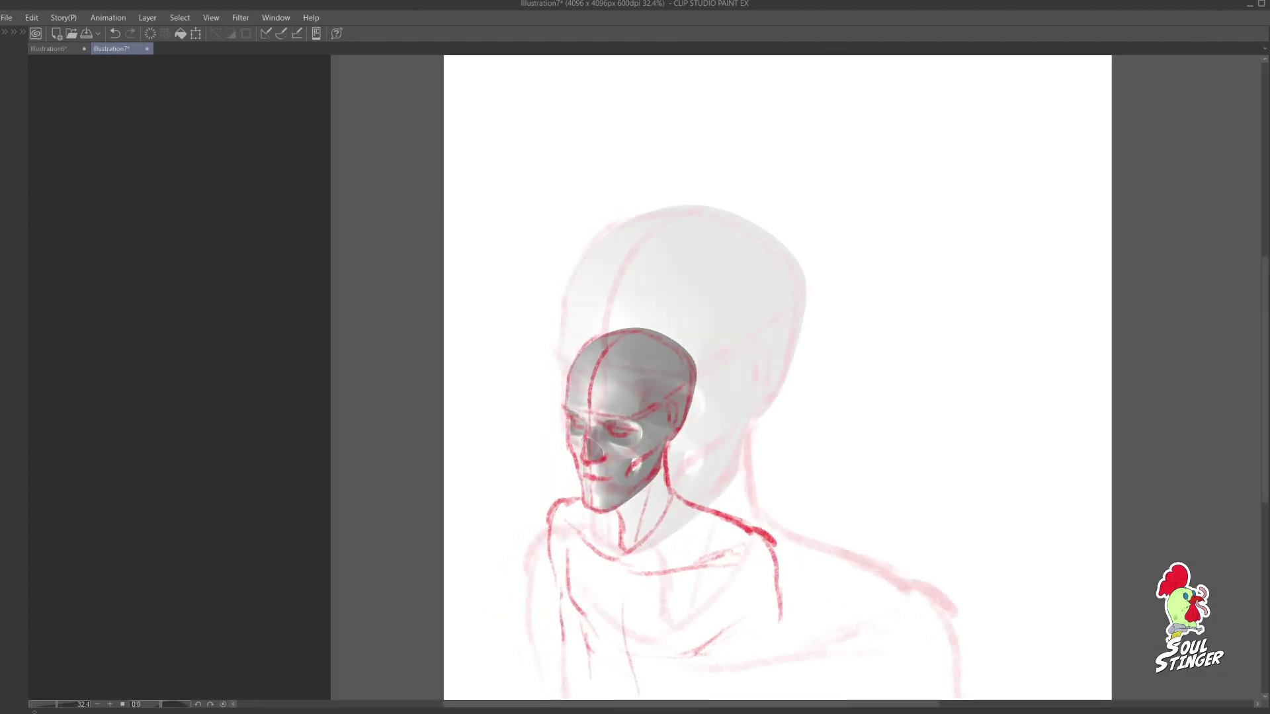
# Step: Draw blue contour lines around the skull's eye sockets
pyautogui.moveTo(649, 427); pyautogui.dragTo(703, 424)
pyautogui.moveTo(646, 422); pyautogui.dragTo(703, 422)
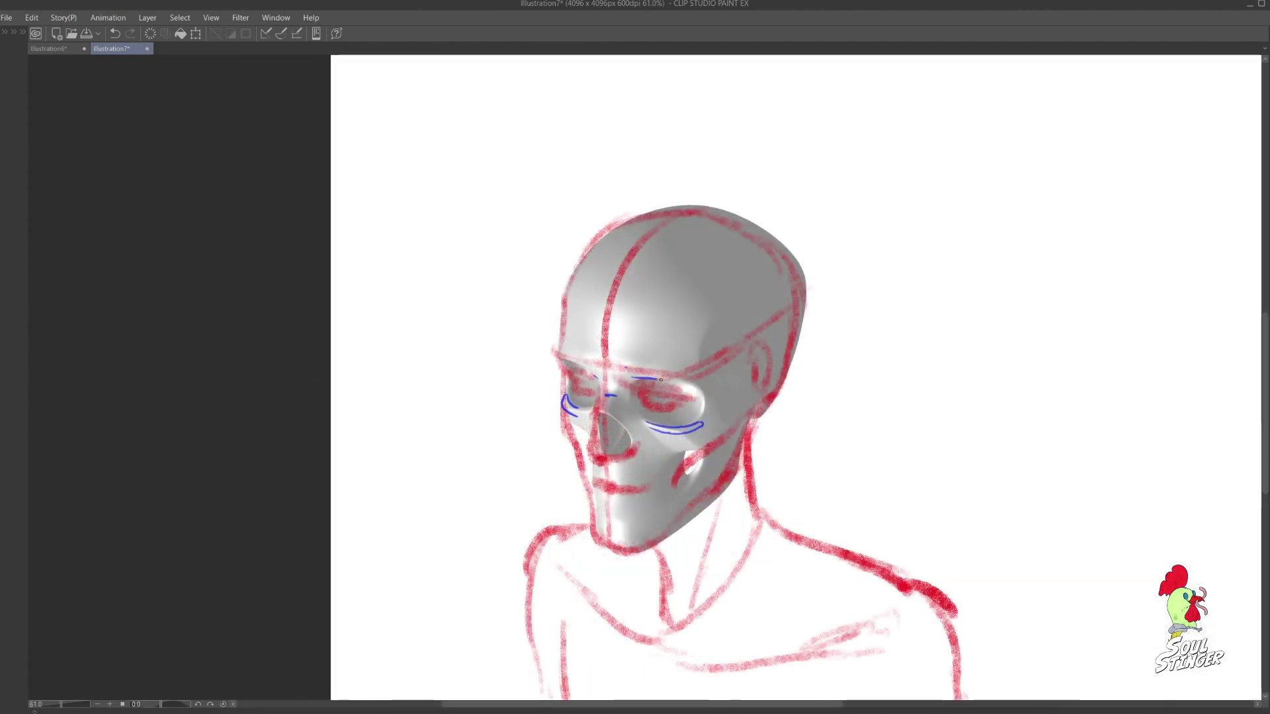
pyautogui.moveTo(693, 377); pyautogui.dragTo(618, 384)
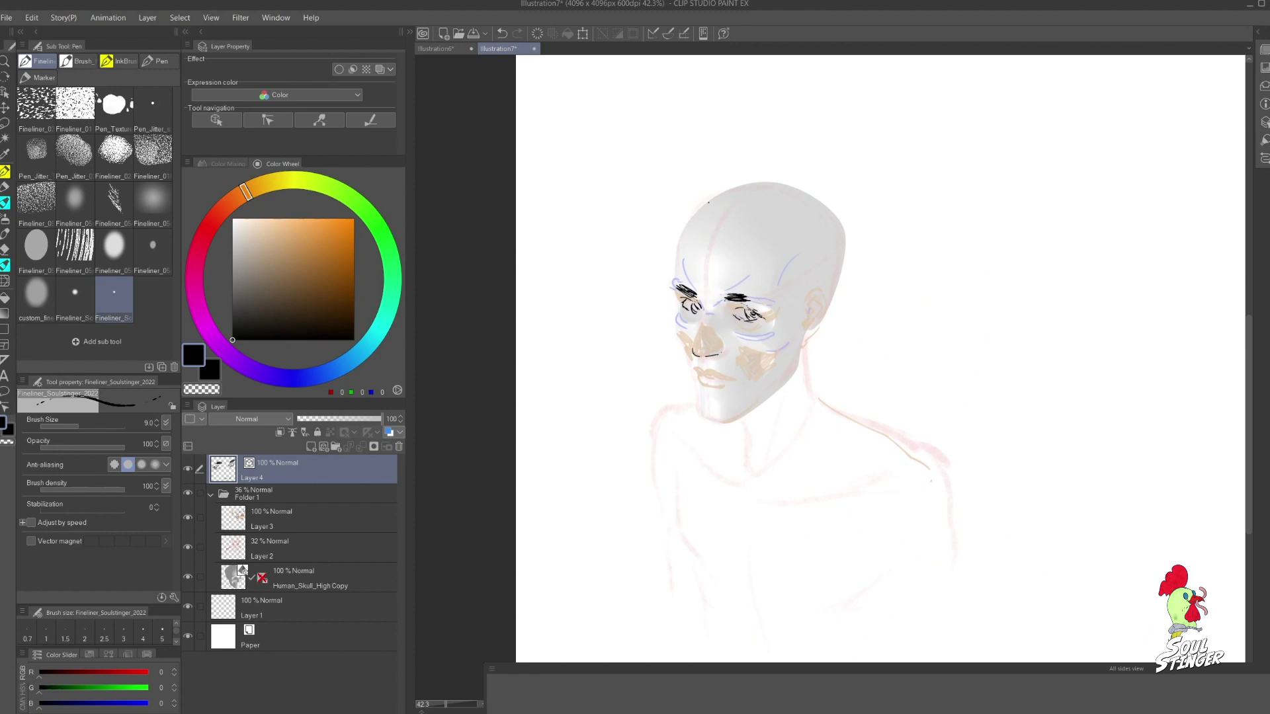
# Step: Ink the cheek, jaw and forehead contour of the face in black on the top layer
pyautogui.moveTo(676, 313)
pyautogui.mouseDown()
pyautogui.moveTo(692, 376)
pyautogui.moveTo(758, 404)
pyautogui.mouseUp()
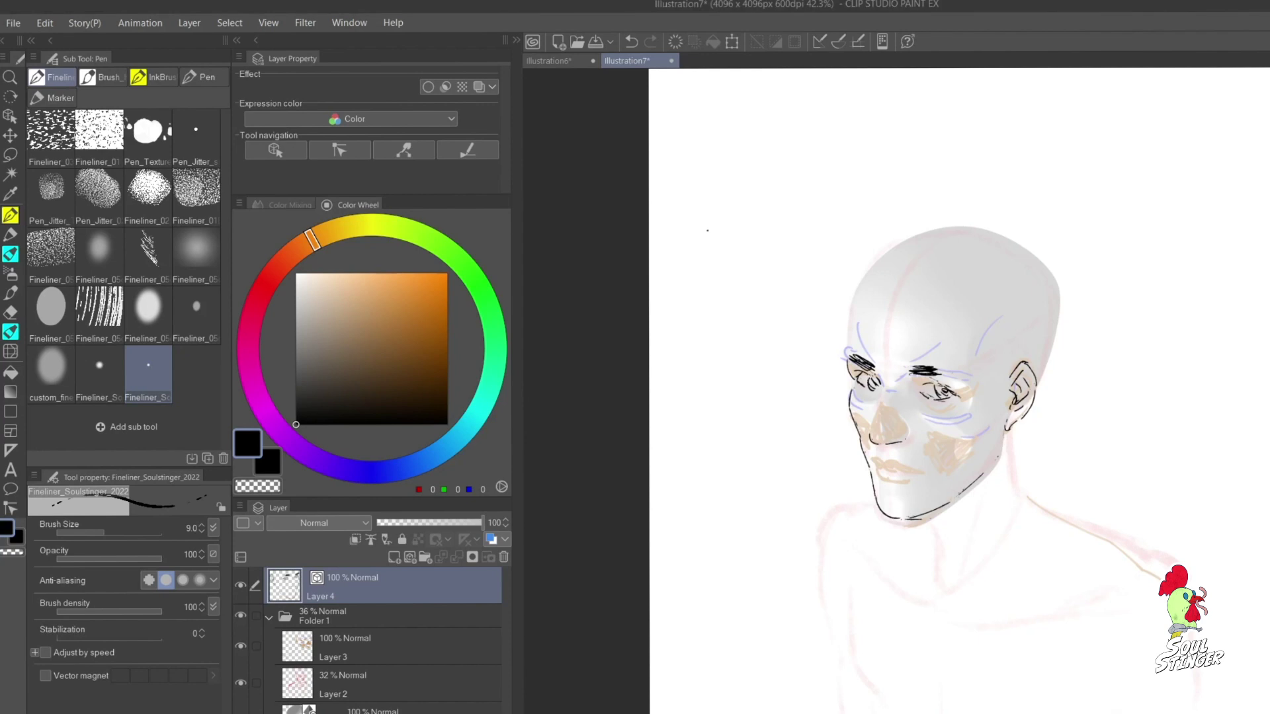
pyautogui.moveTo(850, 343); pyautogui.dragTo(858, 303)
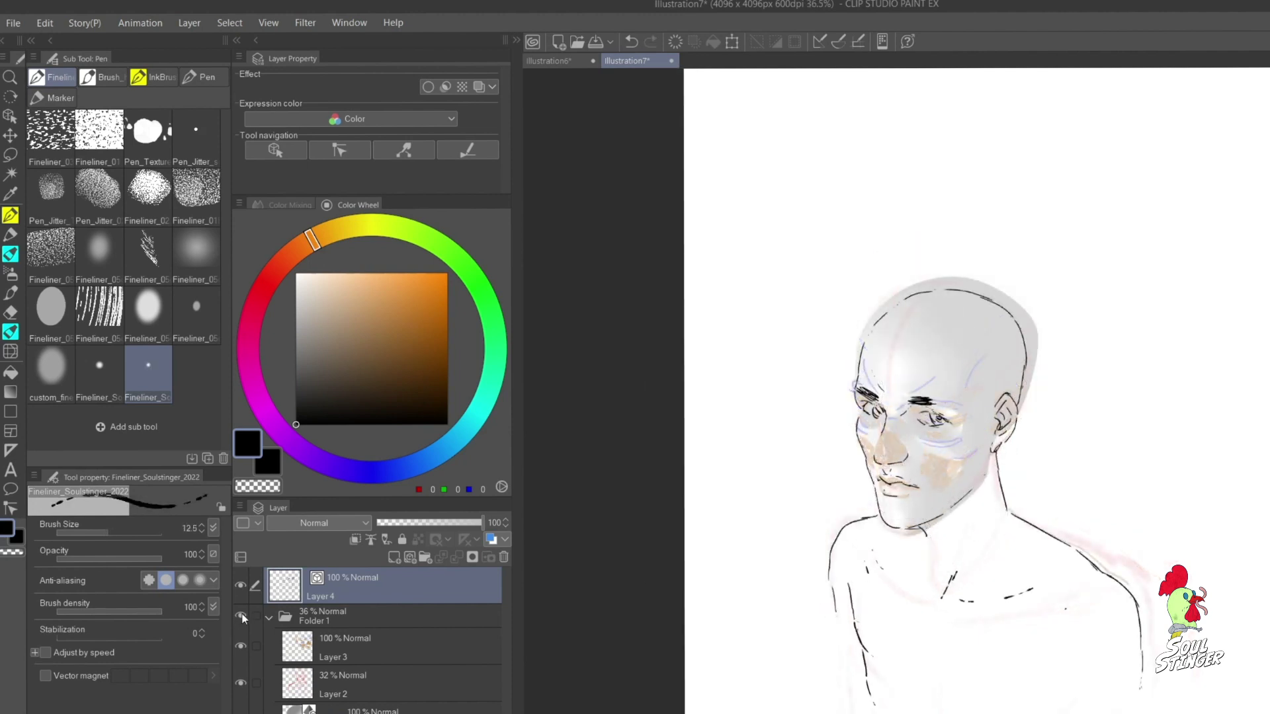
# Step: Hide the sketch and skull folder, undo the last ink line, and ink the torso's centre line and side contour
pyautogui.click(241, 617)
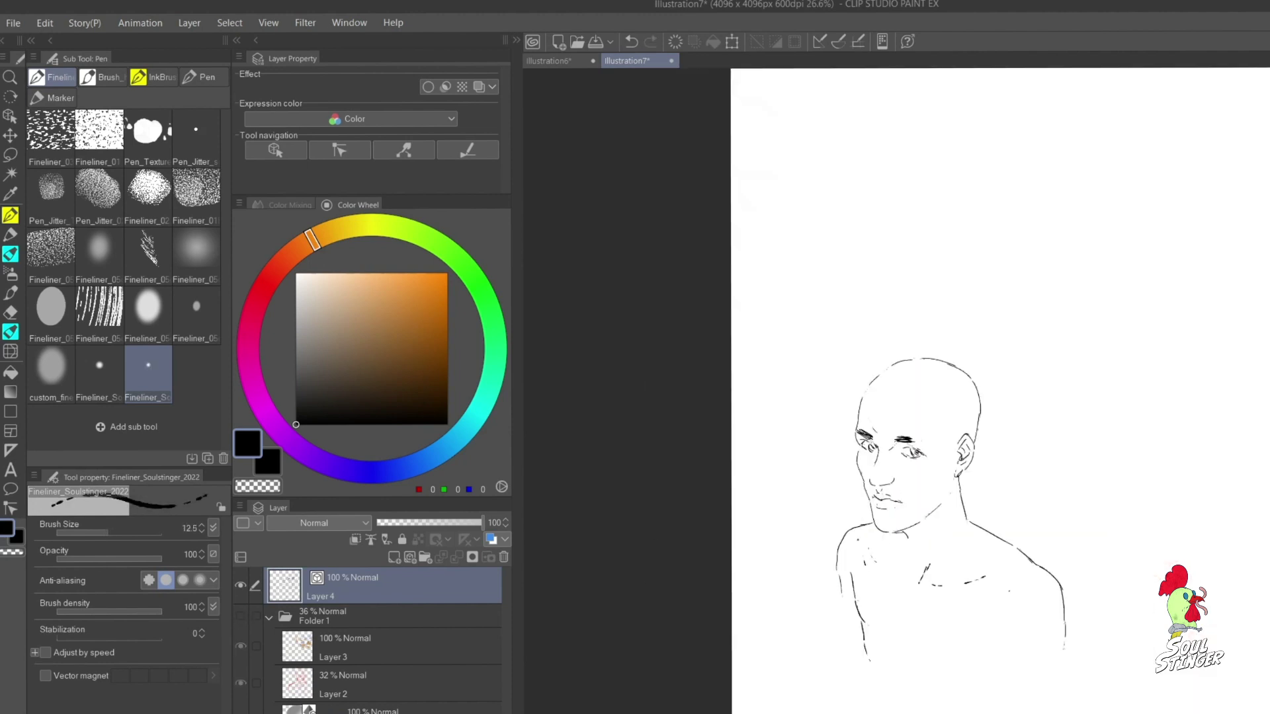
pyautogui.hotkey('ctrl', 'z')
pyautogui.moveTo(932, 565); pyautogui.dragTo(917, 653)
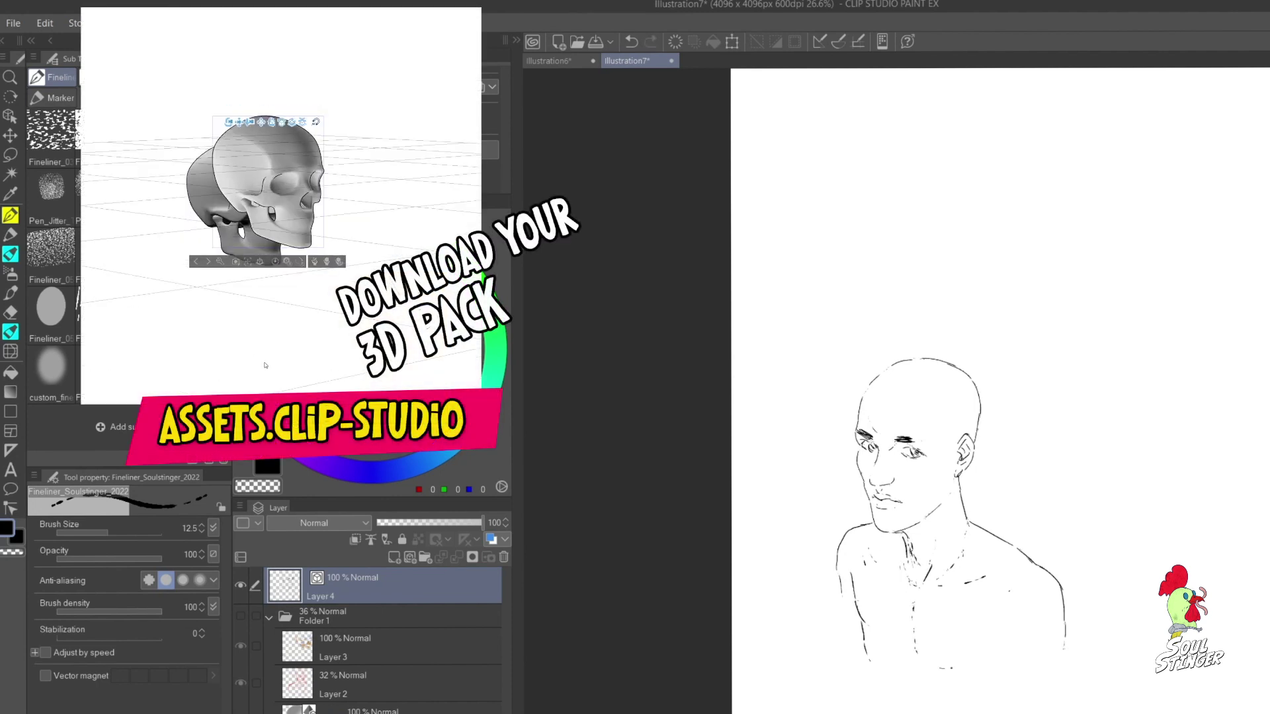
pyautogui.moveTo(1013, 643)
pyautogui.mouseDown()
pyautogui.moveTo(939, 669)
pyautogui.moveTo(1018, 699)
pyautogui.mouseUp()
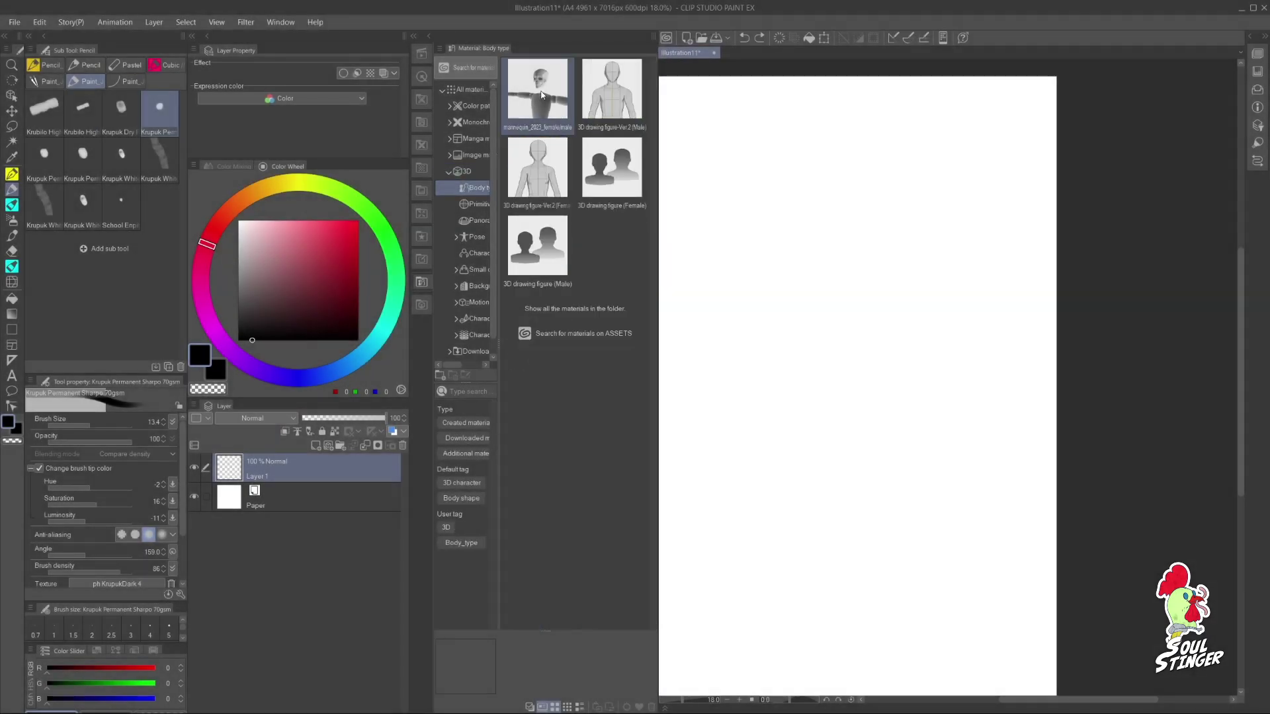
# Step: Place the mannequin_2023_female/male 3D character on the canvas and hide the palettes
pyautogui.click(539, 97)
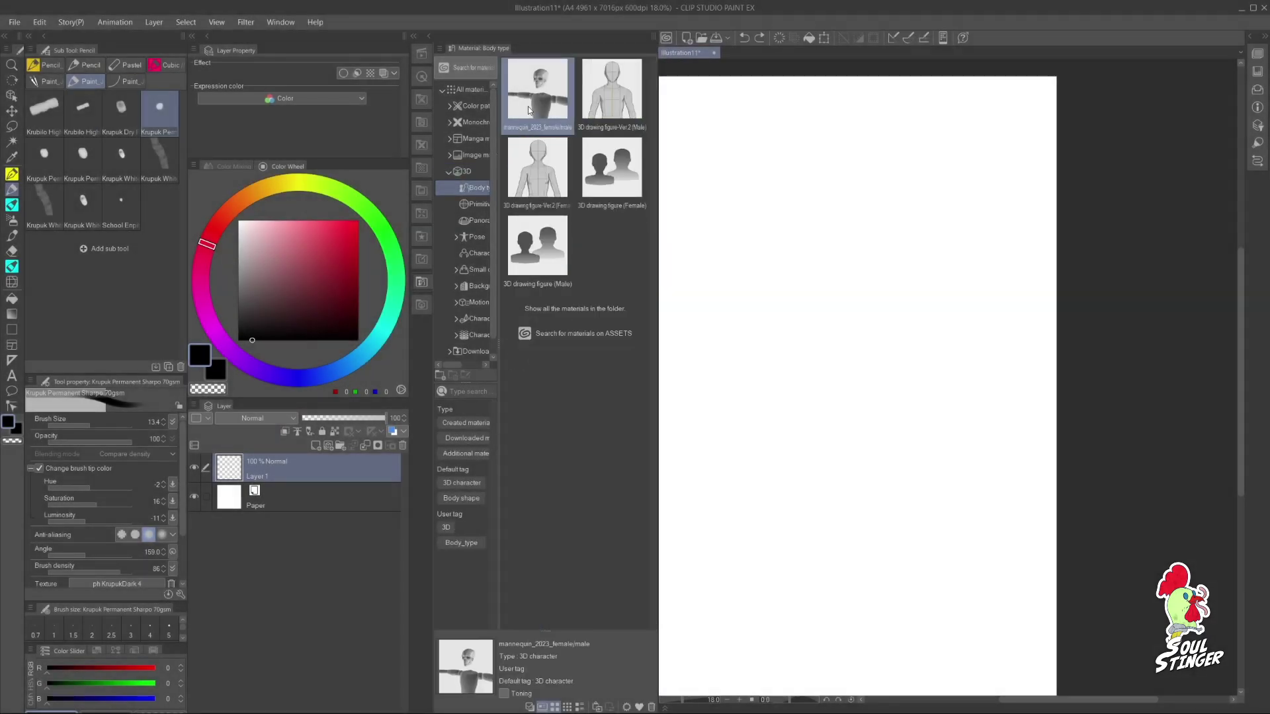
pyautogui.moveTo(529, 109); pyautogui.dragTo(802, 228)
pyautogui.press('Tab')
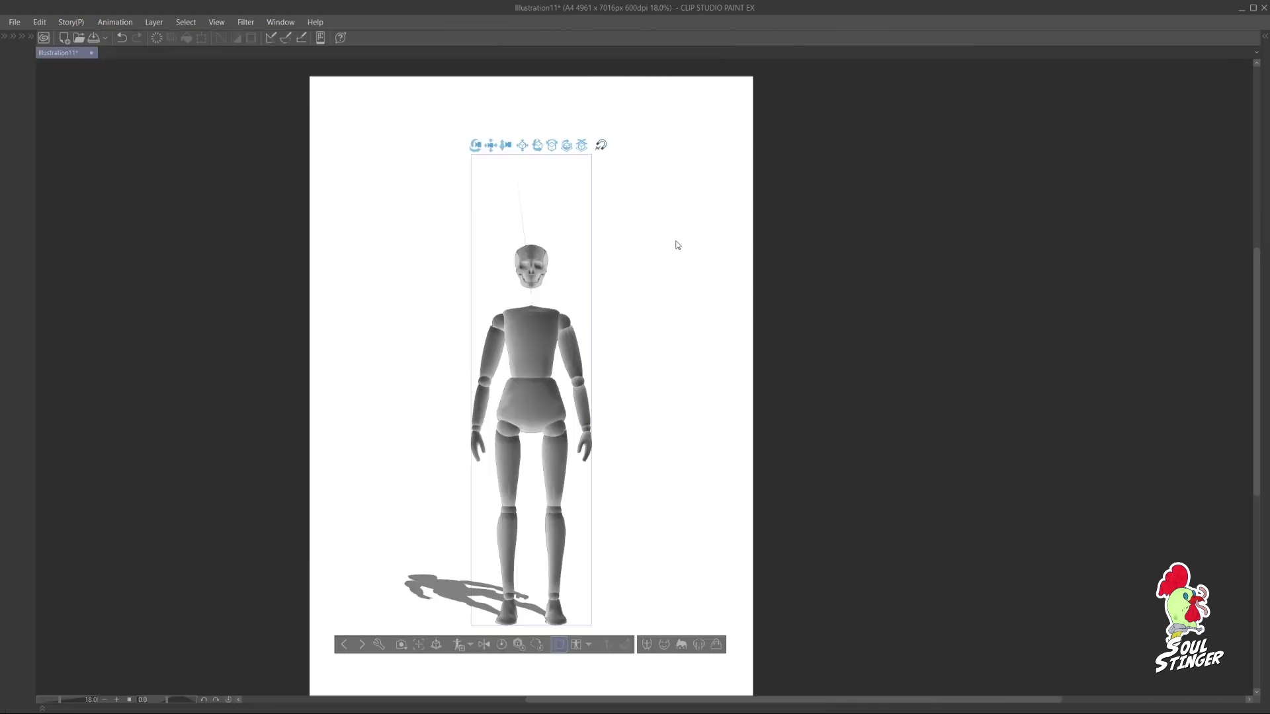
# Step: Compare the mannequin's female and male versions, choose the male one, and turn the view to its side
pyautogui.click(681, 645)
pyautogui.click(685, 560)
pyautogui.click(607, 564)
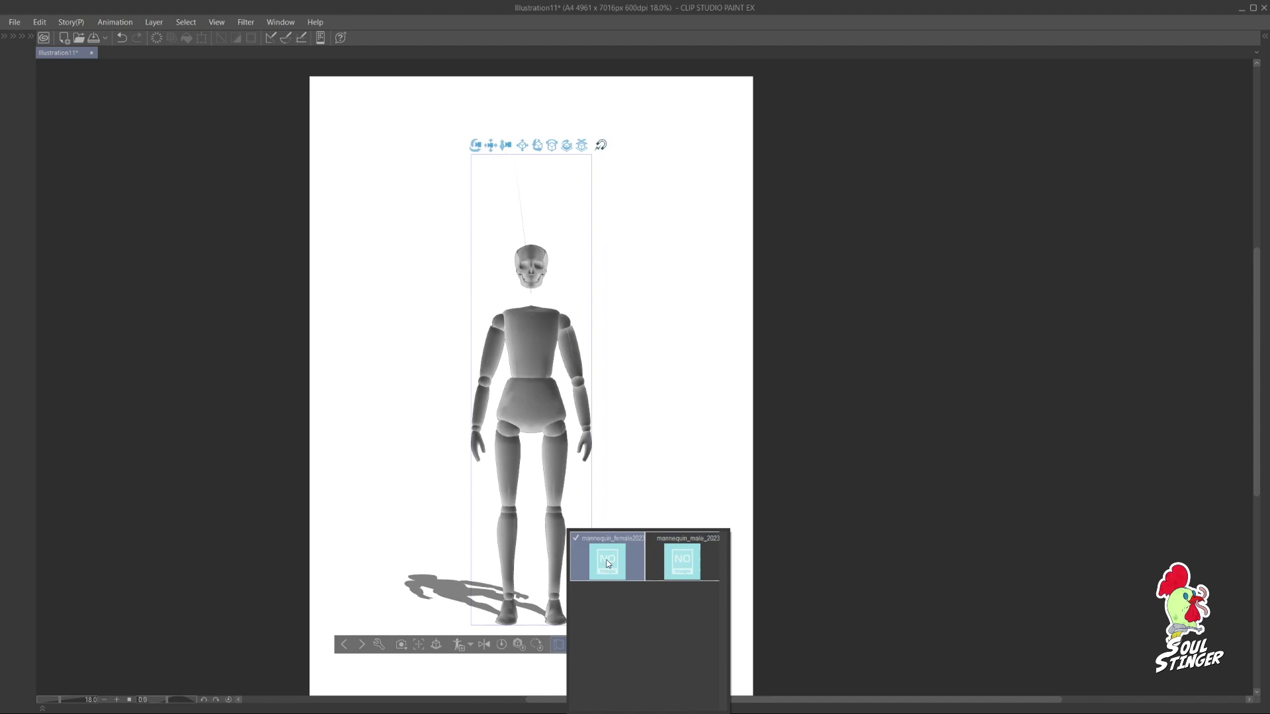
pyautogui.click(684, 563)
pyautogui.click(682, 561)
pyautogui.click(617, 562)
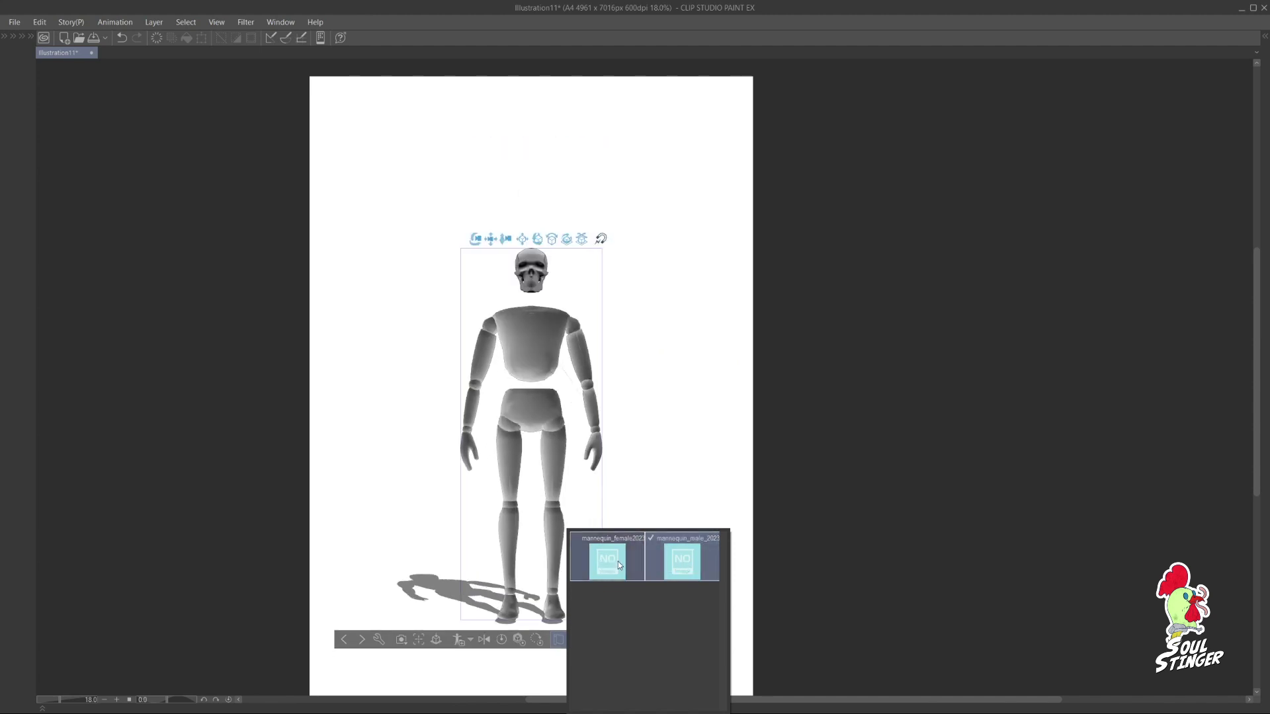
pyautogui.click(683, 561)
pyautogui.click(632, 440)
pyautogui.moveTo(570, 445)
pyautogui.mouseDown()
pyautogui.moveTo(462, 466)
pyautogui.moveTo(562, 420)
pyautogui.moveTo(572, 437)
pyautogui.mouseUp()
# Step: Bring back the palettes, browse the 3D pose materials, and apply an entire-body pose to the mannequin
pyautogui.press('Tab')
pyautogui.press('Tab')
pyautogui.press('Tab')
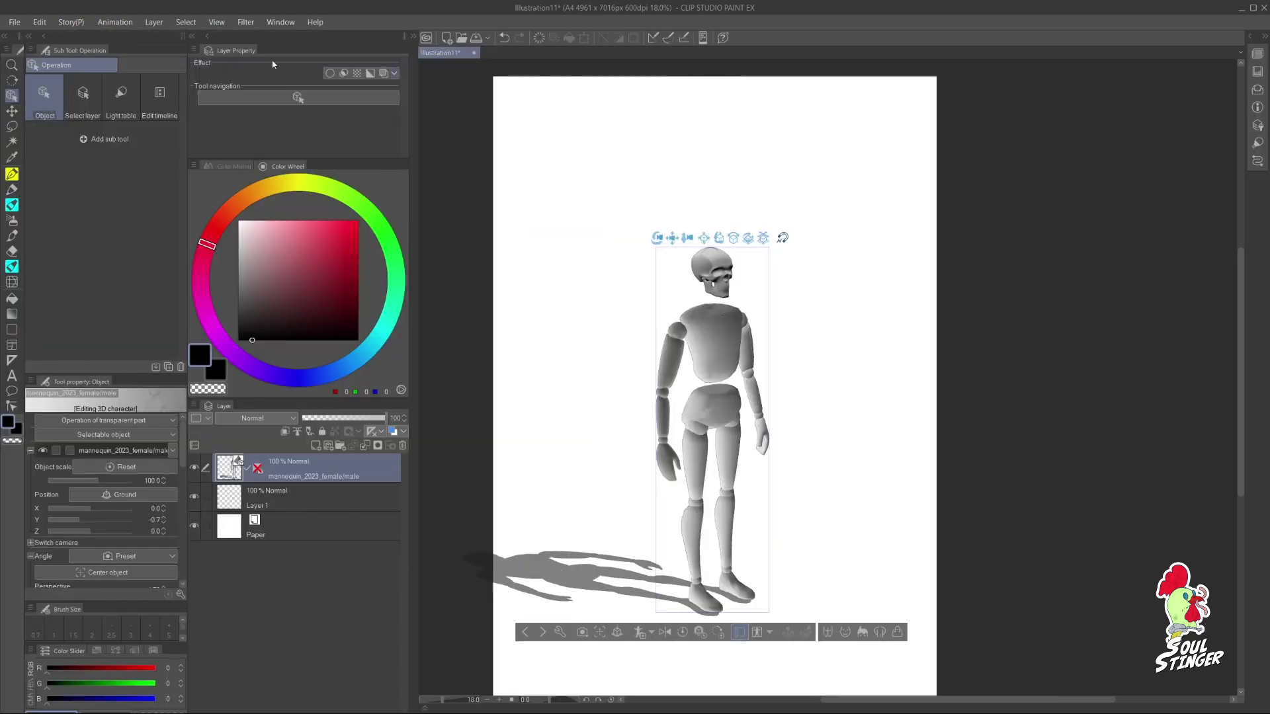
pyautogui.click(192, 36)
pyautogui.click(200, 37)
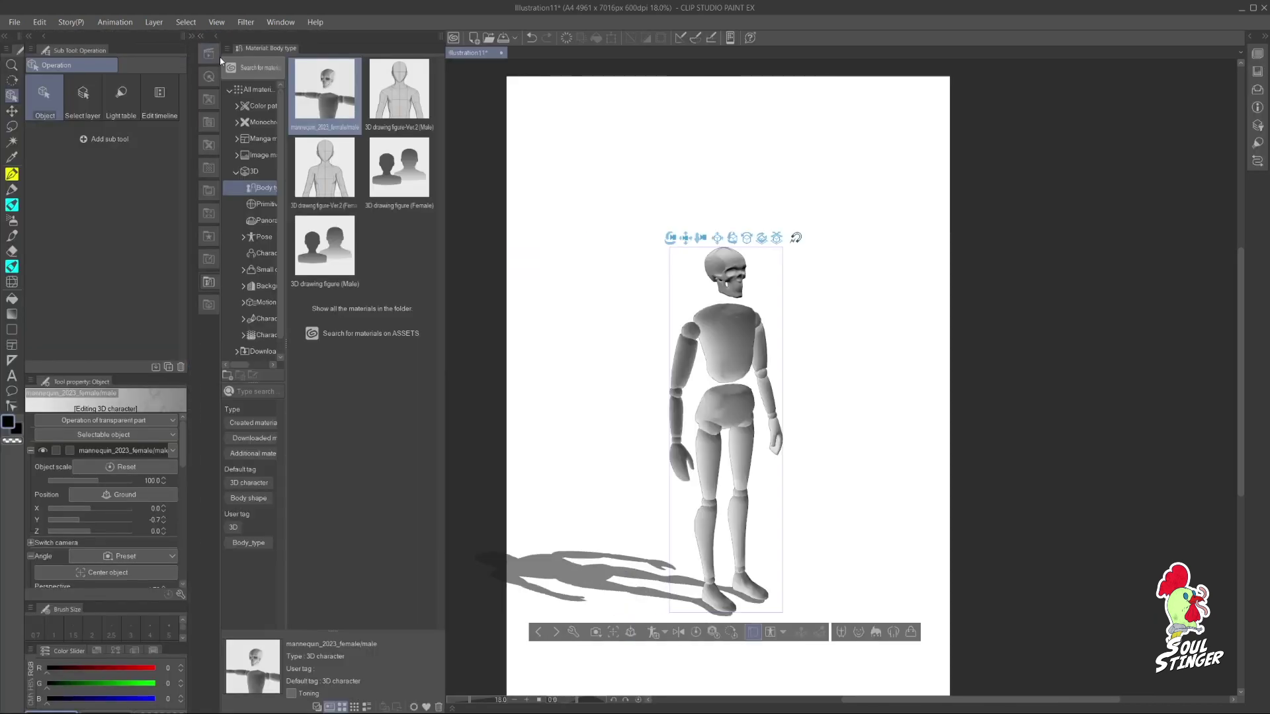
pyautogui.click(255, 237)
pyautogui.moveTo(374, 323); pyautogui.dragTo(716, 398)
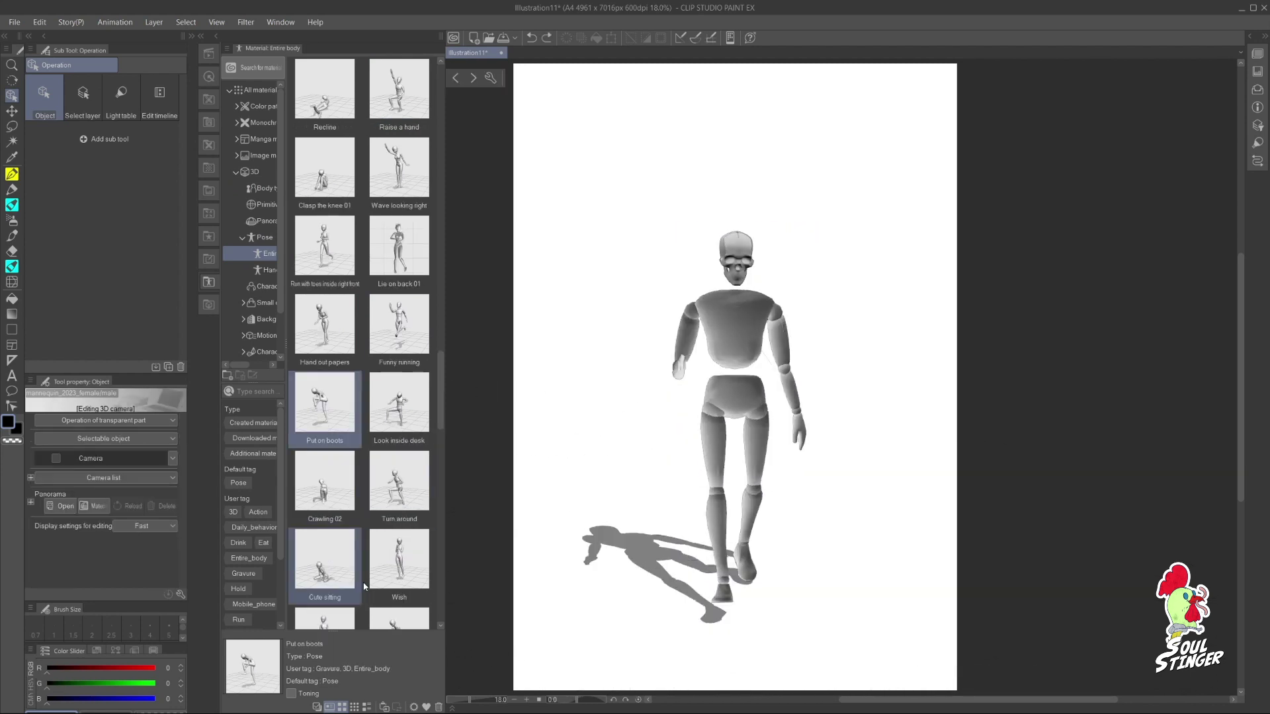
# Step: Apply the Wish pose to the mannequin, frame it closer, and adjust its upper body
pyautogui.moveTo(400, 580); pyautogui.dragTo(767, 367)
pyautogui.moveTo(821, 325); pyautogui.dragTo(820, 243)
pyautogui.click(748, 289)
pyautogui.click(729, 278)
pyautogui.moveTo(724, 322); pyautogui.dragTo(798, 335)
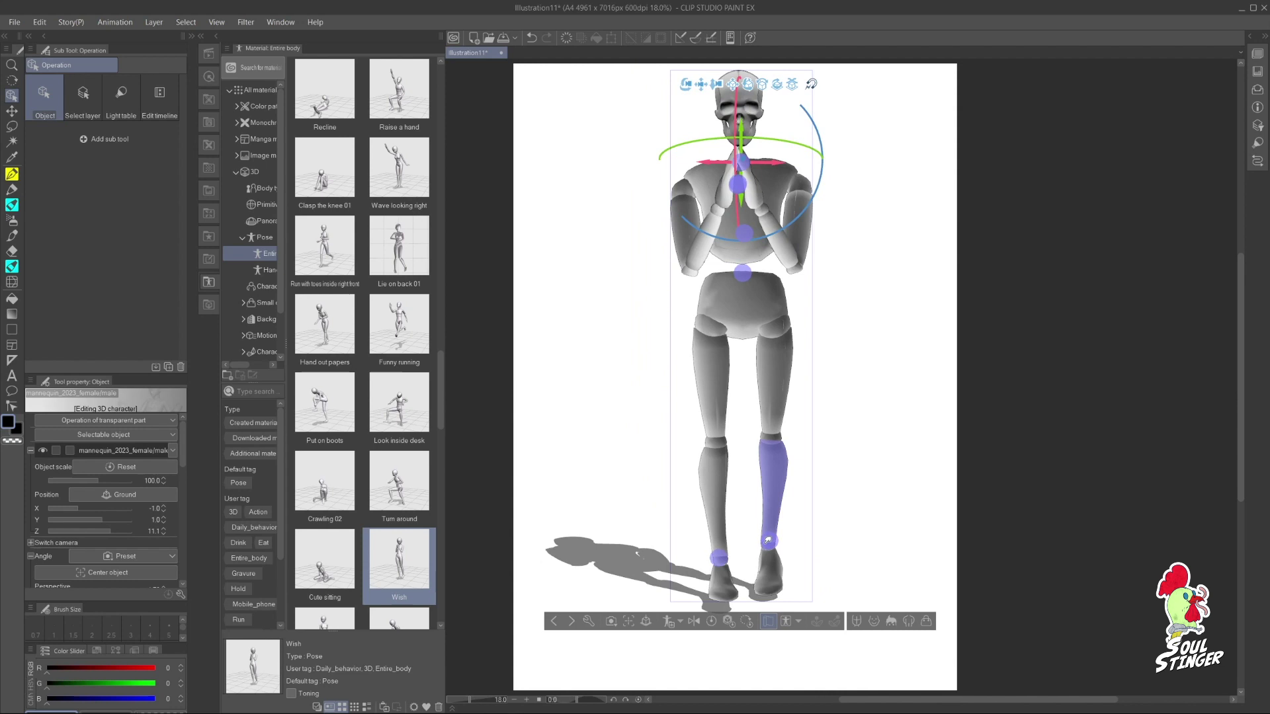
# Step: Rotate one of the mannequin's feet outward and shift and turn the other leg to widen the stance
pyautogui.click(768, 541)
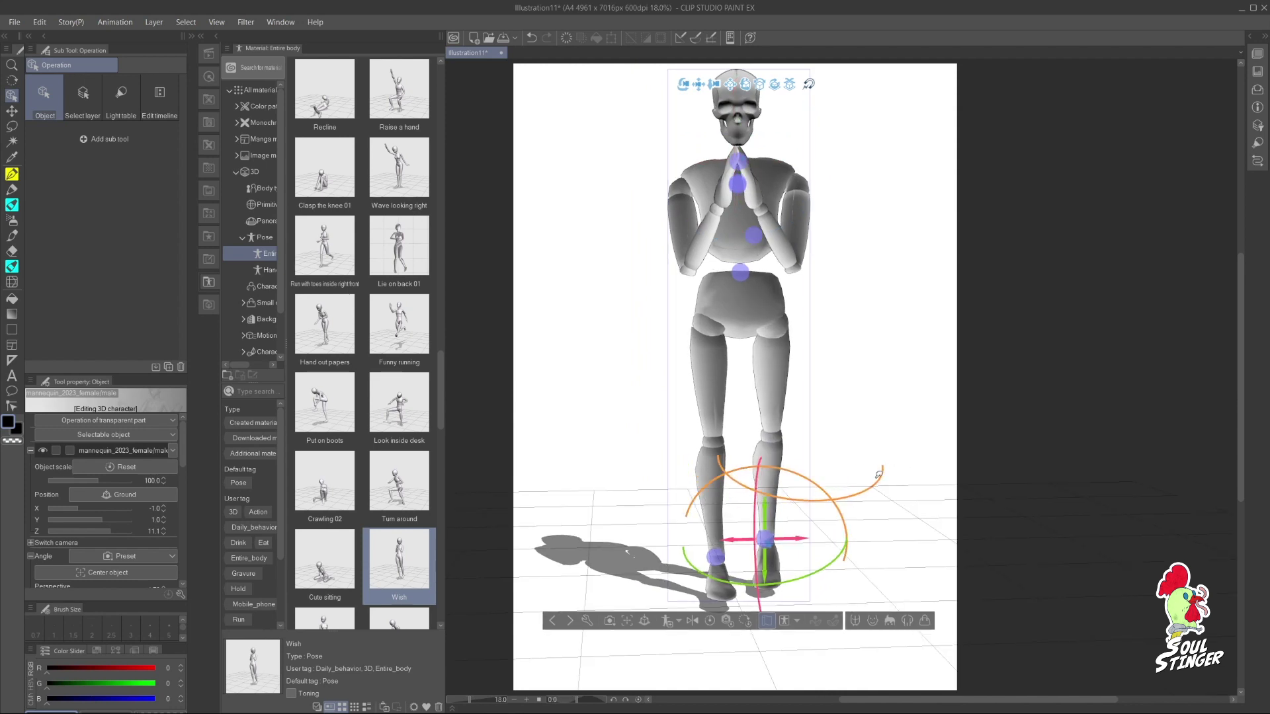
pyautogui.moveTo(878, 475); pyautogui.dragTo(873, 550)
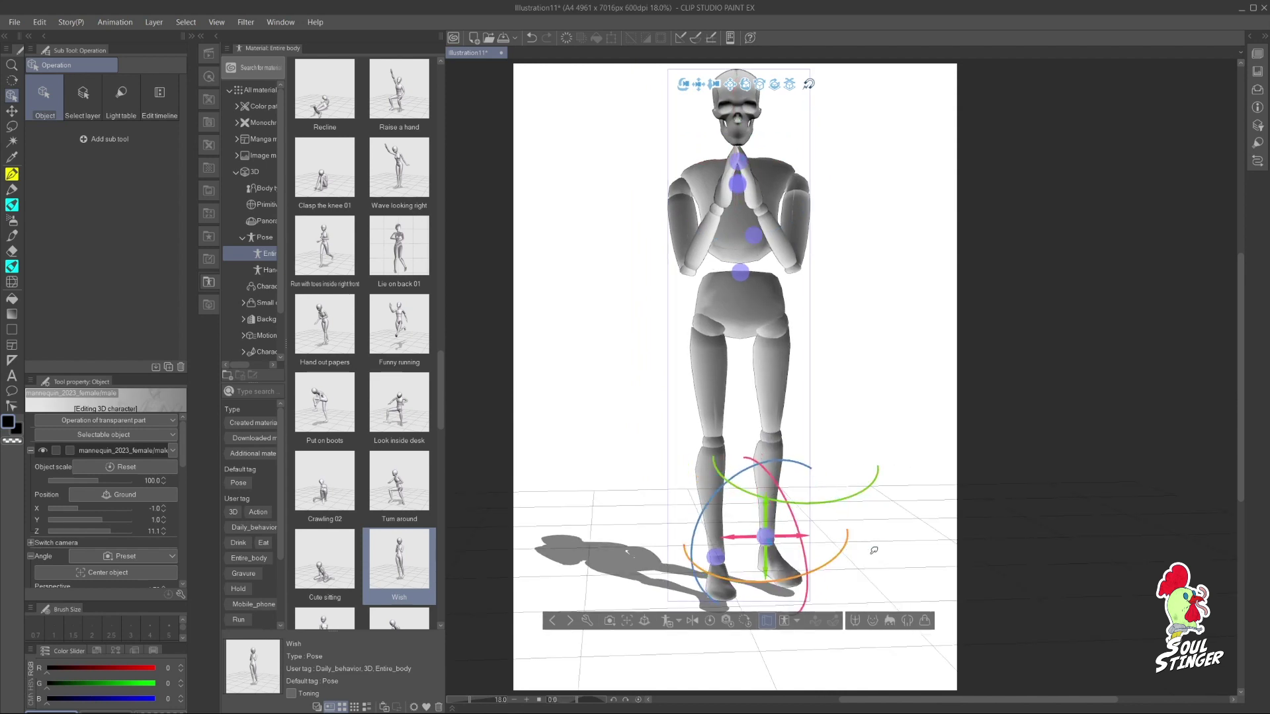
pyautogui.click(719, 552)
pyautogui.moveTo(718, 552); pyautogui.dragTo(677, 543)
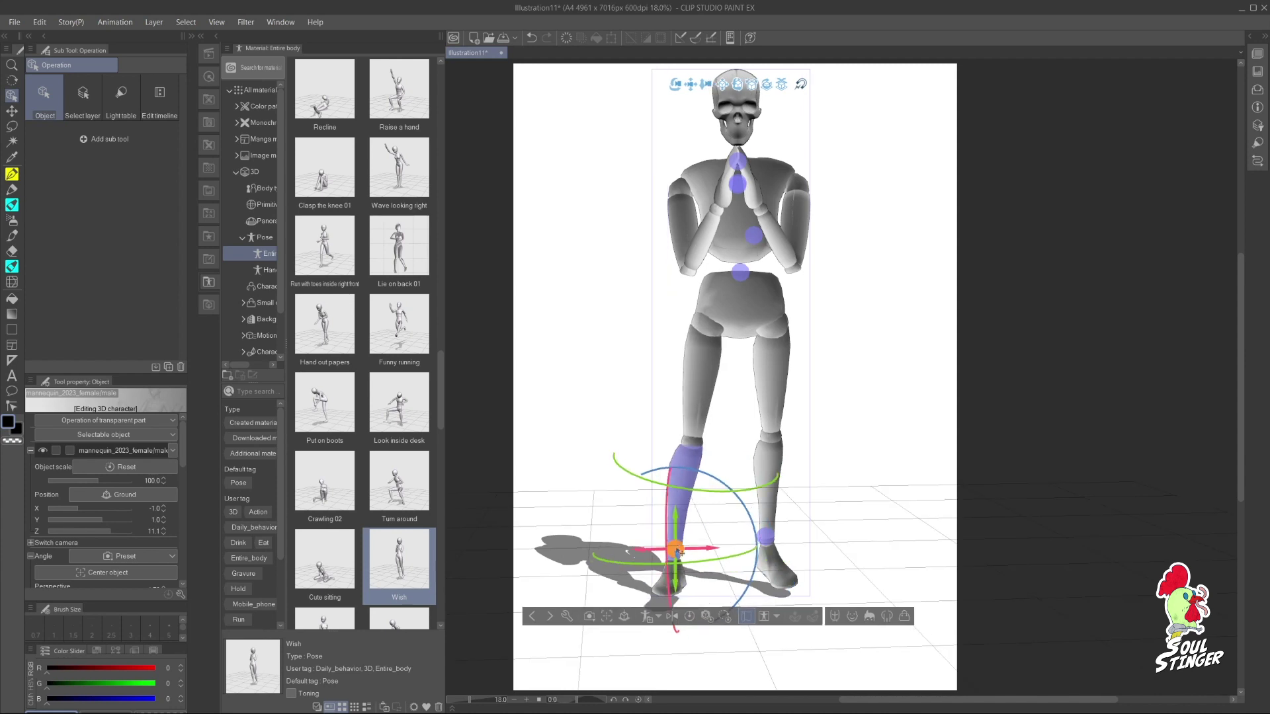
pyautogui.moveTo(738, 471); pyautogui.dragTo(612, 510)
# Step: View the posed mannequin from several preset camera angles around its head and upper body
pyautogui.moveTo(906, 576); pyautogui.dragTo(836, 389)
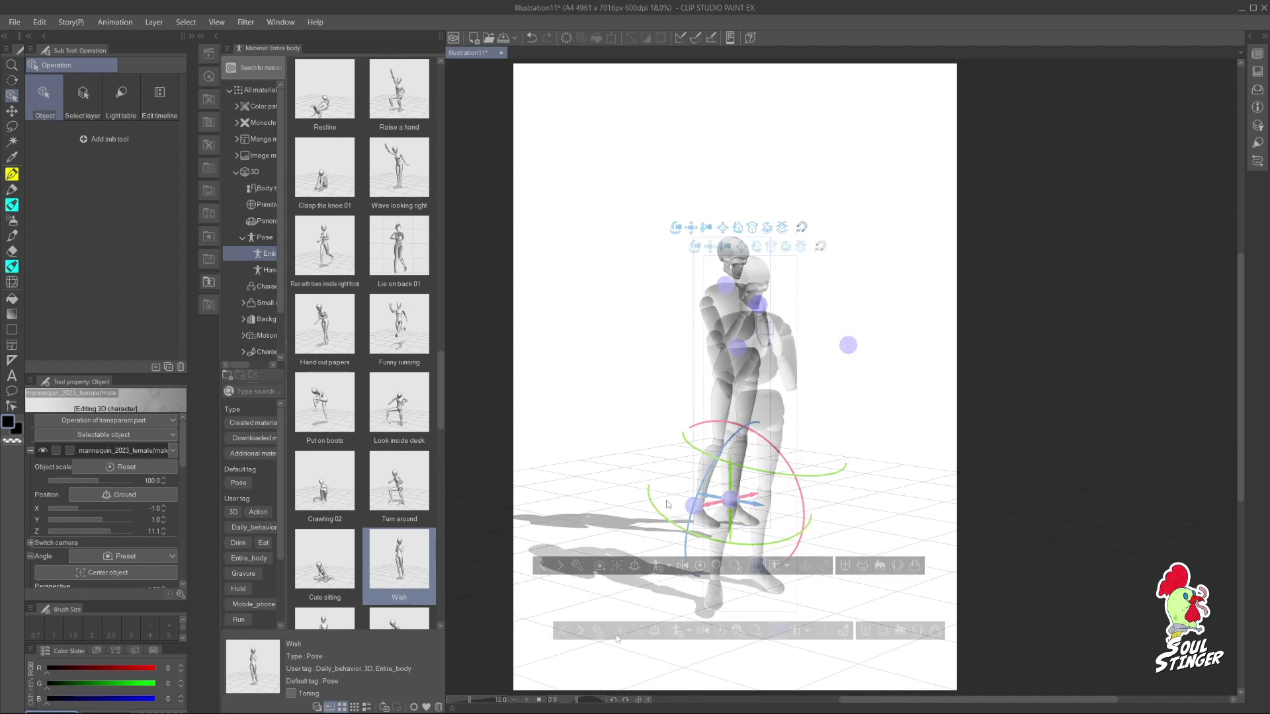
pyautogui.click(620, 631)
pyautogui.click(681, 519)
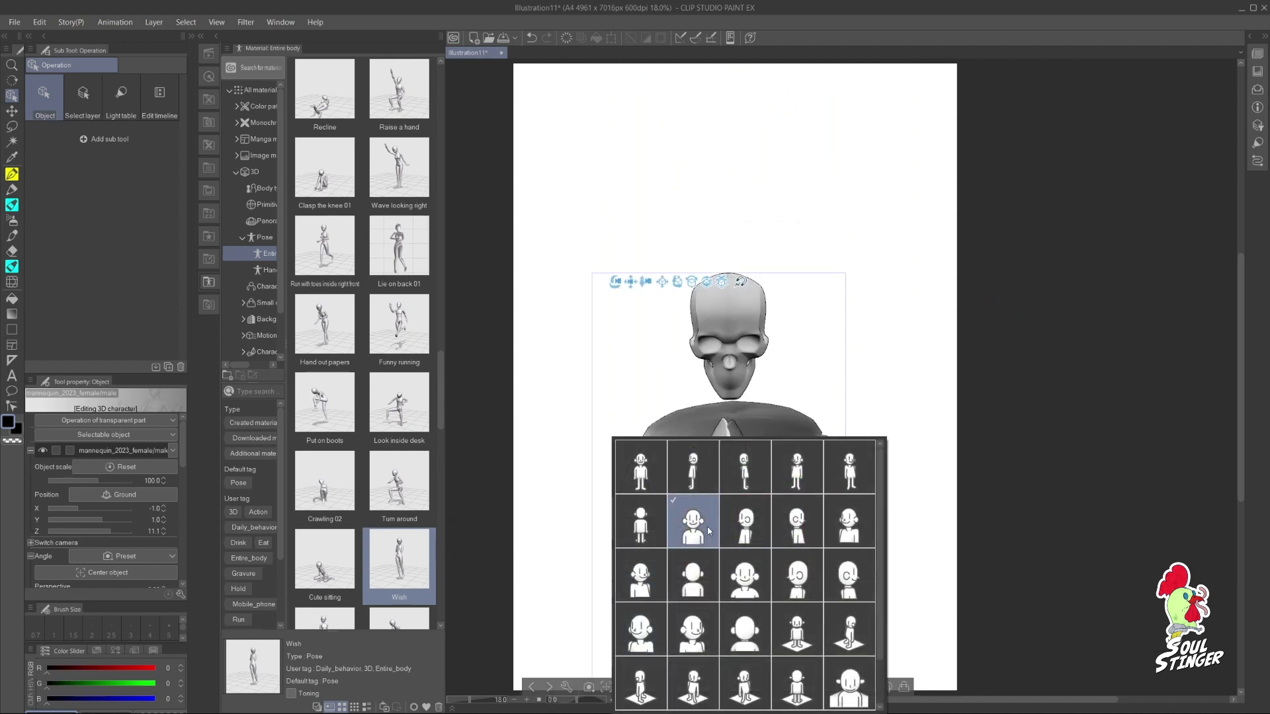
pyautogui.click(743, 522)
pyautogui.click(796, 526)
pyautogui.click(849, 524)
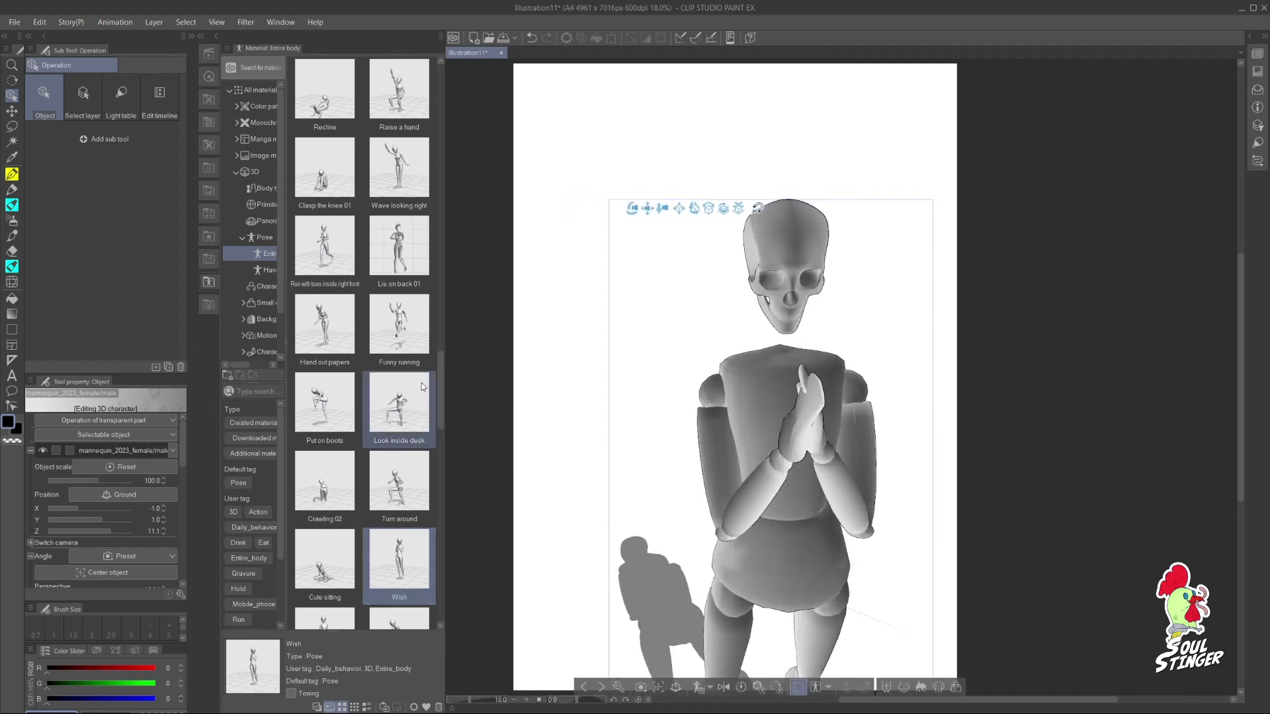
pyautogui.click(823, 429)
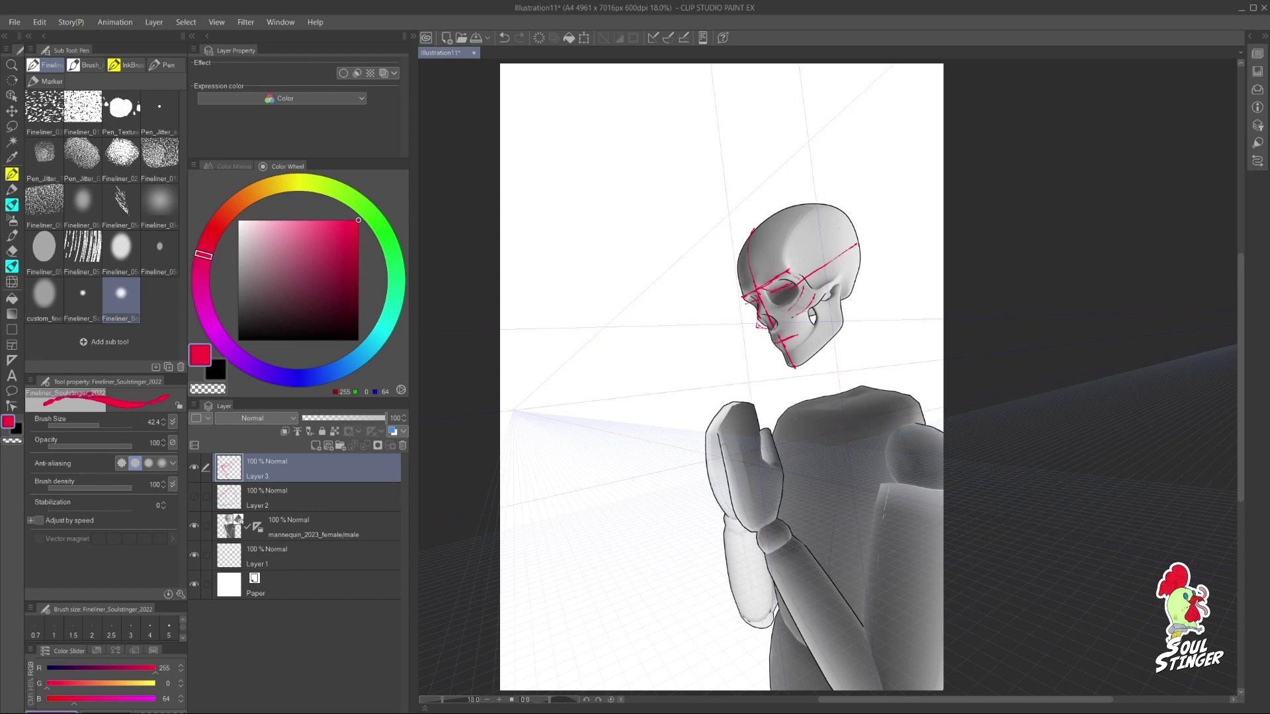
# Step: Switch the pen colour to blue and undo the red facial-feature strokes drawn over the skull
pyautogui.click(316, 376)
pyautogui.hotkey('ctrl', 'z')
pyautogui.hotkey('ctrl', 'z')
pyautogui.hotkey('ctrl', 'z')
pyautogui.hotkey('ctrl', 'z')
pyautogui.hotkey('ctrl', 'z')
pyautogui.hotkey('ctrl', 'z')
pyautogui.hotkey('ctrl', 'z')
pyautogui.hotkey('ctrl', 'z')
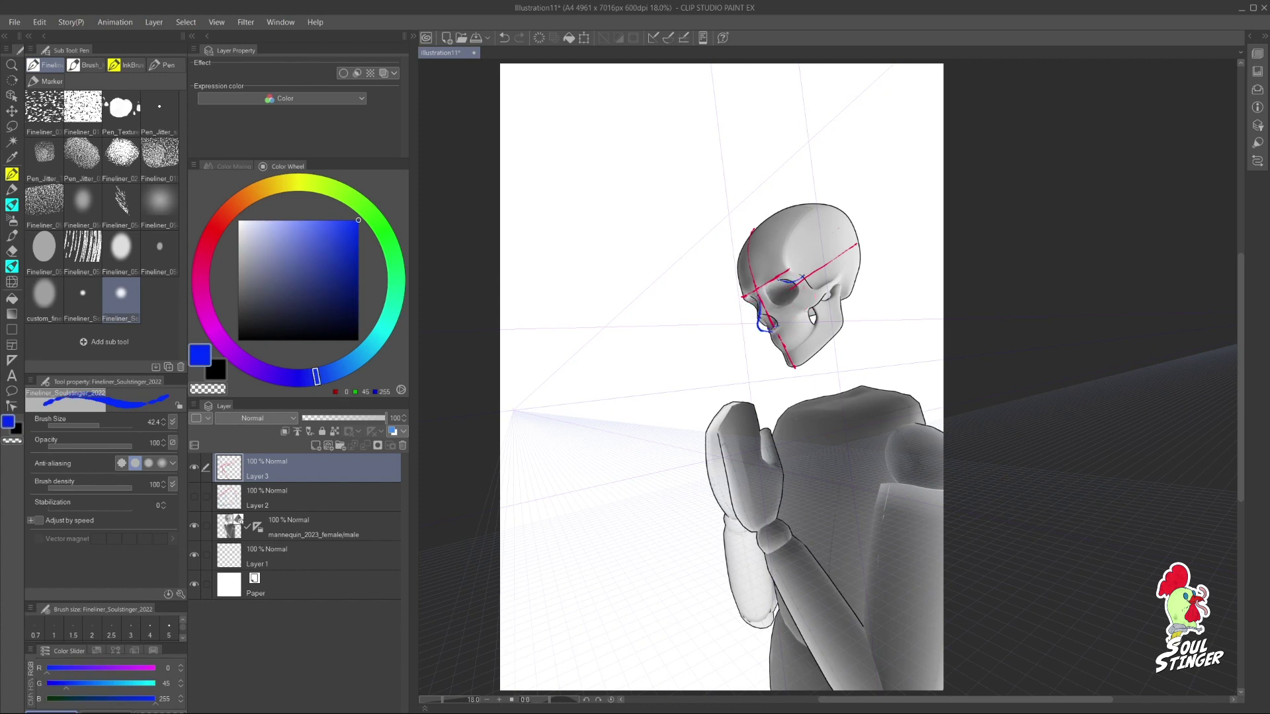
# Step: Sketch the nose, eye, mouth and side-of-head lines in blue over the skull
pyautogui.moveTo(746, 300); pyautogui.dragTo(755, 308)
pyautogui.moveTo(722, 316)
pyautogui.mouseDown()
pyautogui.moveTo(705, 300)
pyautogui.moveTo(720, 311)
pyautogui.mouseUp()
pyautogui.moveTo(773, 340); pyautogui.dragTo(792, 328)
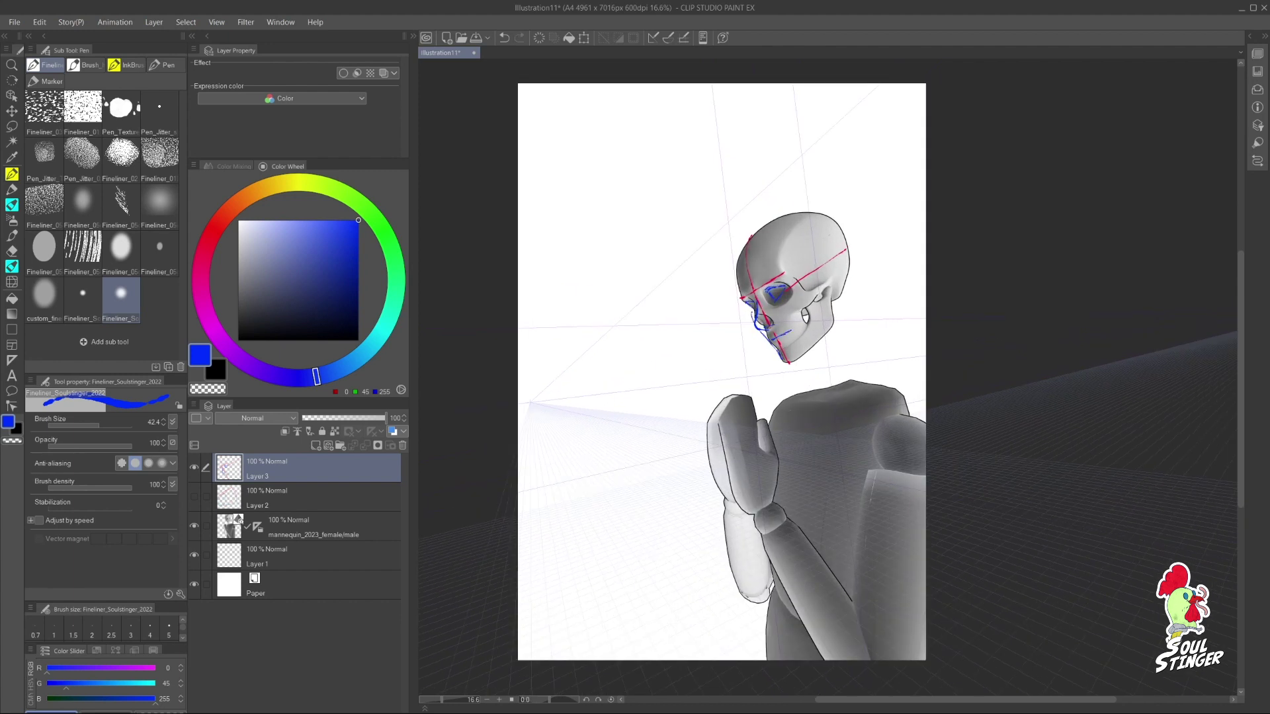
pyautogui.hotkey('ctrl', 'z')
pyautogui.moveTo(819, 291); pyautogui.dragTo(828, 259)
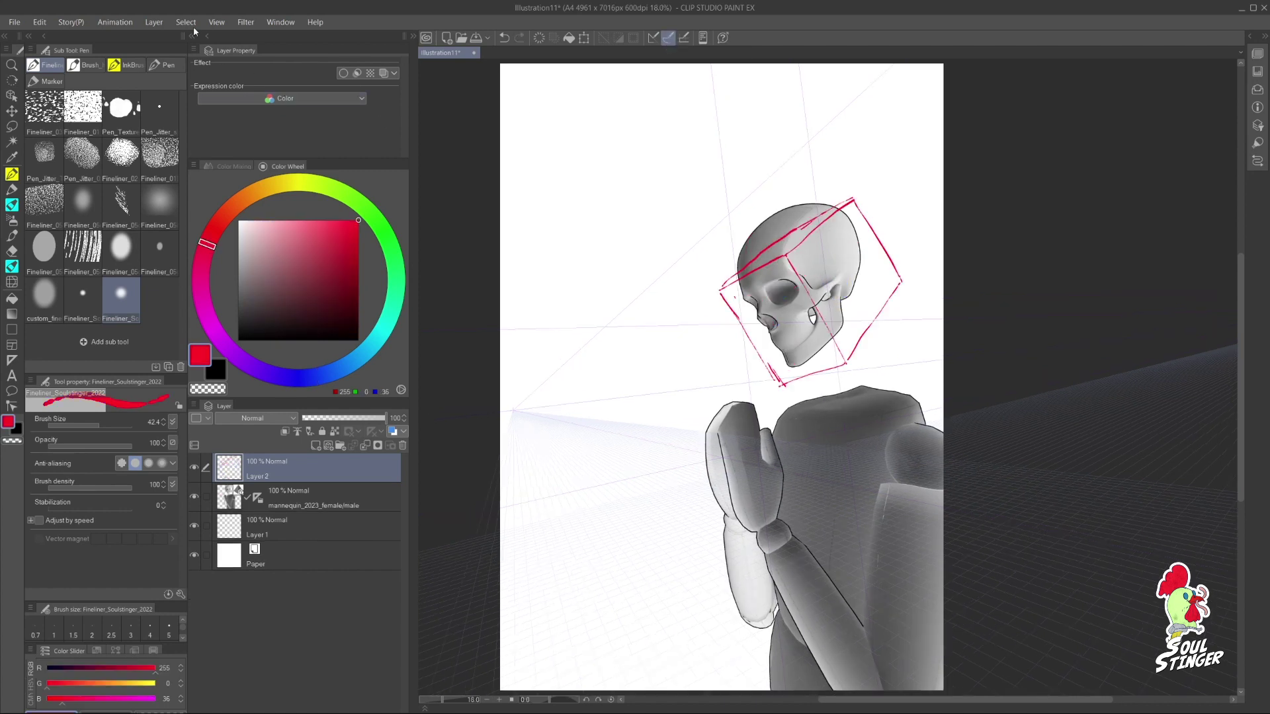
# Step: Draw an upright cyan comparison box in perspective over the tilted red box around the skull
pyautogui.click(186, 23)
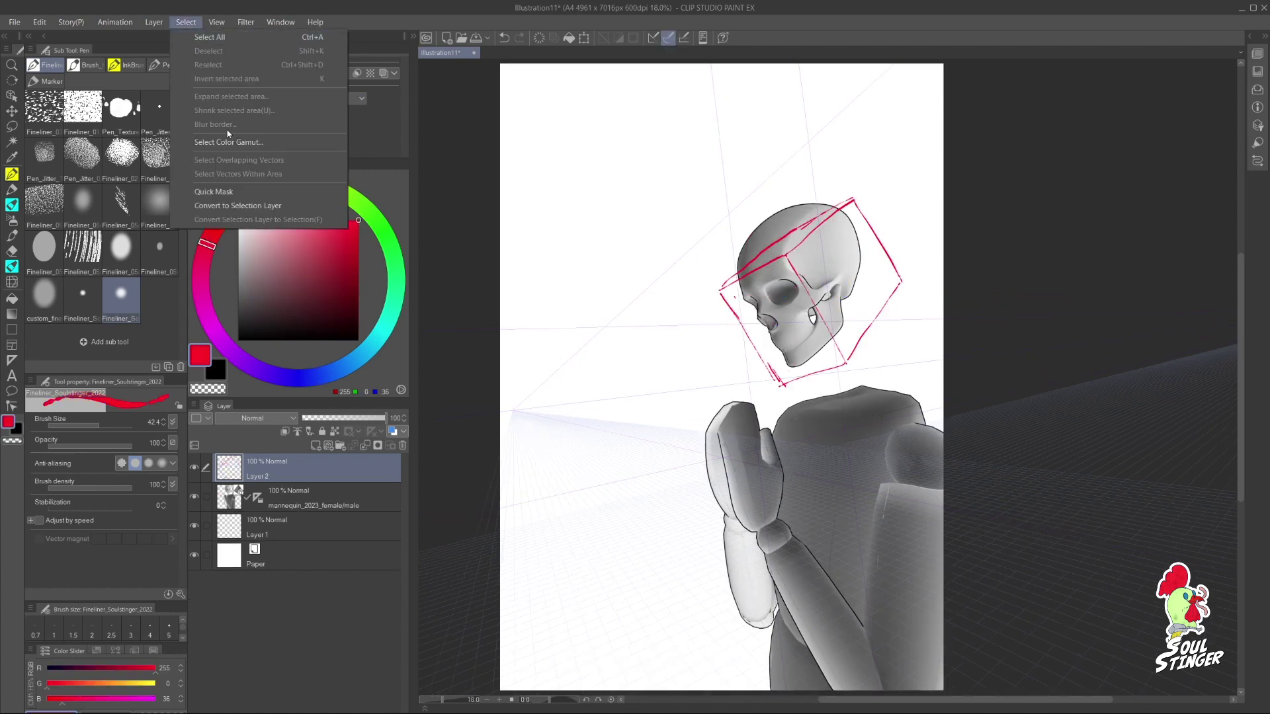
pyautogui.moveTo(216, 22)
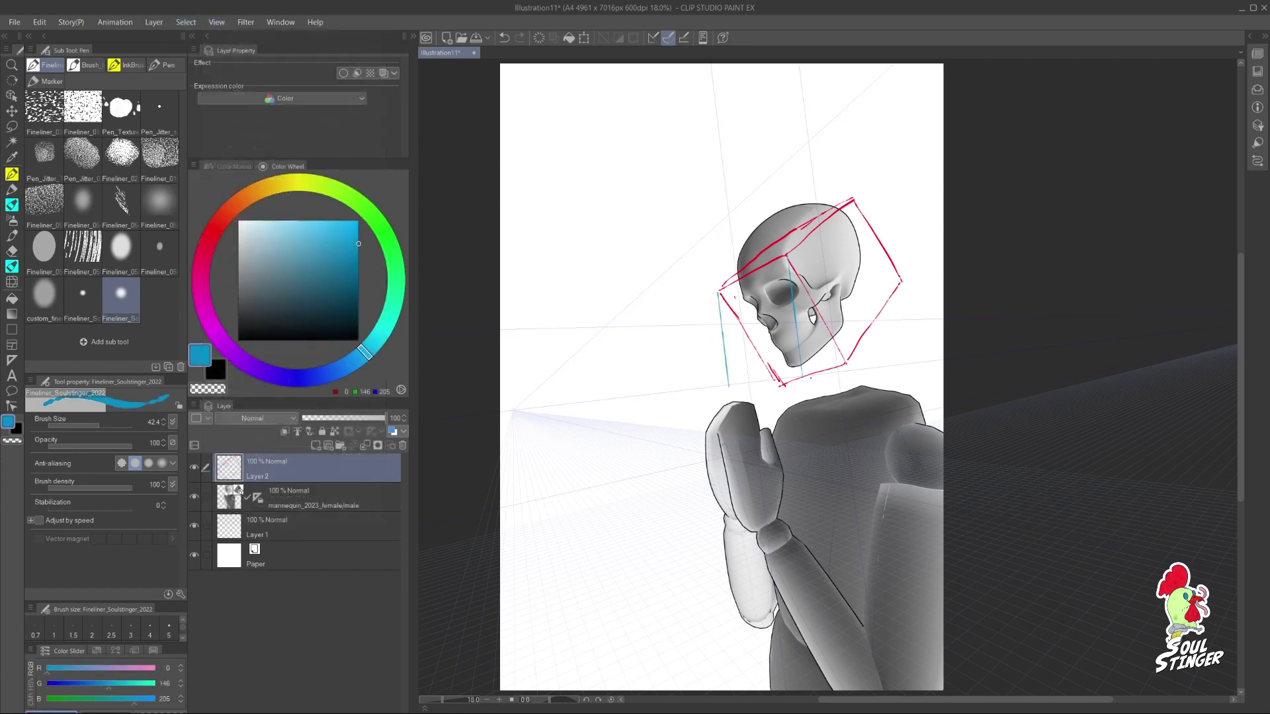
pyautogui.hotkey('ctrl', 'z')
pyautogui.moveTo(802, 379); pyautogui.dragTo(943, 354)
pyautogui.moveTo(846, 363); pyautogui.dragTo(734, 379)
pyautogui.moveTo(789, 253)
pyautogui.mouseDown()
pyautogui.moveTo(890, 263)
pyautogui.moveTo(904, 355)
pyautogui.mouseUp()
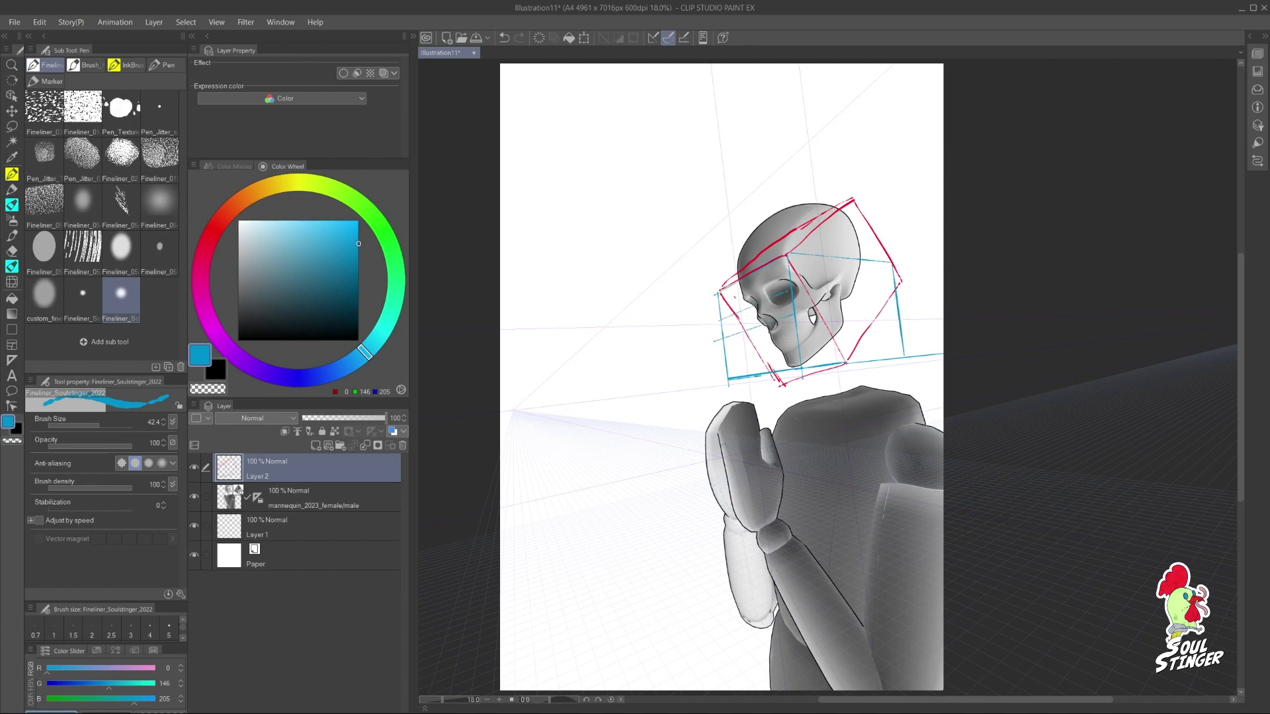
# Step: Change the pen colour to red, add a new layer for the facial guides and hide Layer 2
pyautogui.click(204, 255)
pyautogui.click(316, 445)
pyautogui.click(194, 497)
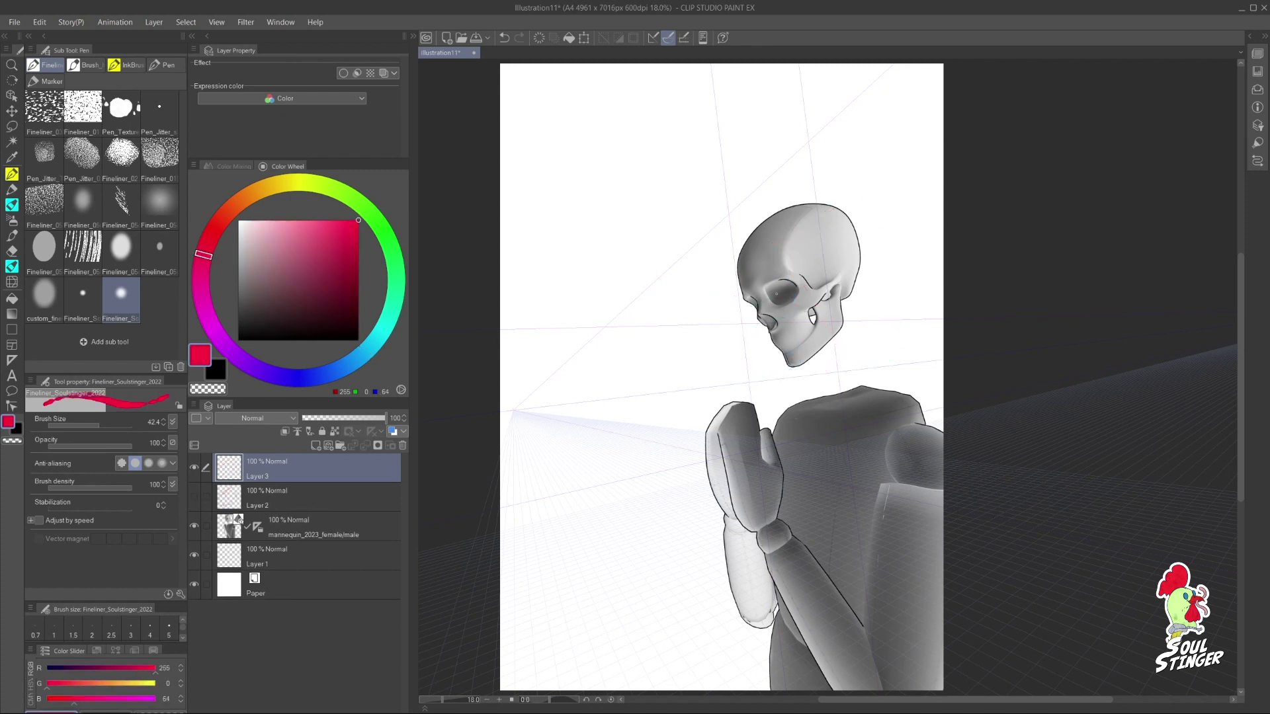
# Step: Undo the last stroke and draw the curve of the cranium above the sketched forehead in blue
pyautogui.hotkey('ctrl', 'z')
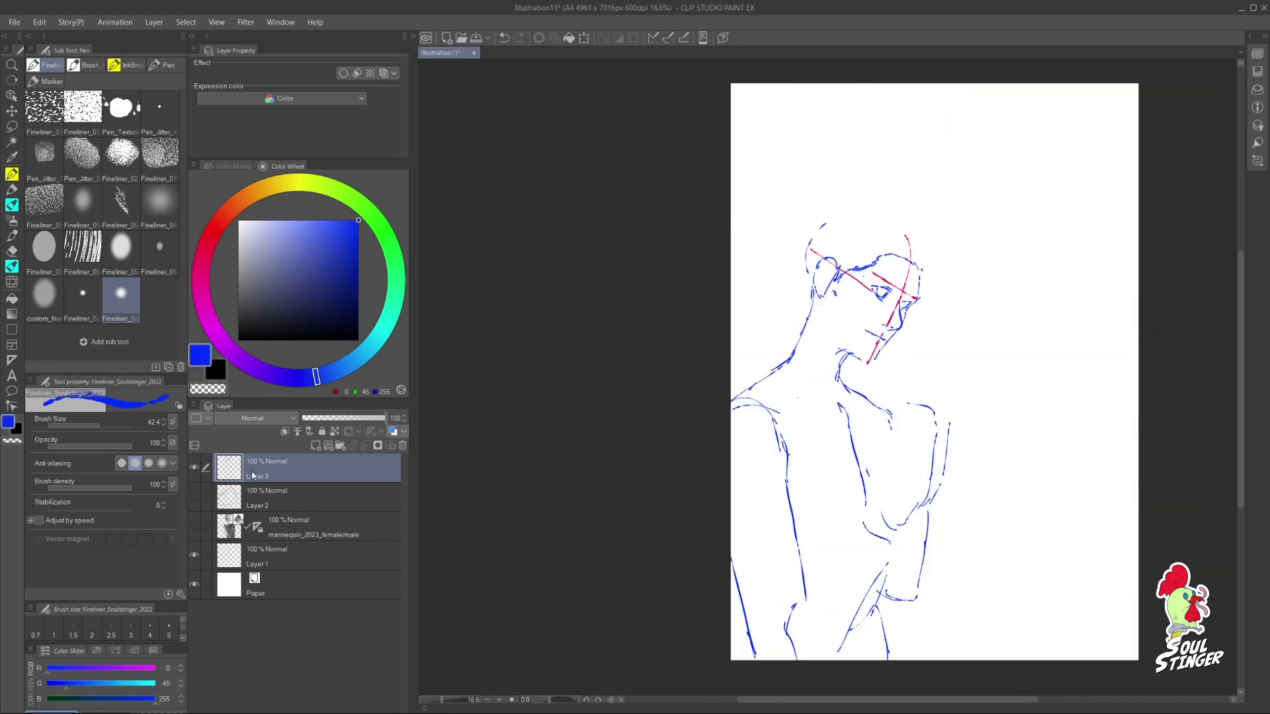
pyautogui.moveTo(923, 270); pyautogui.dragTo(885, 222)
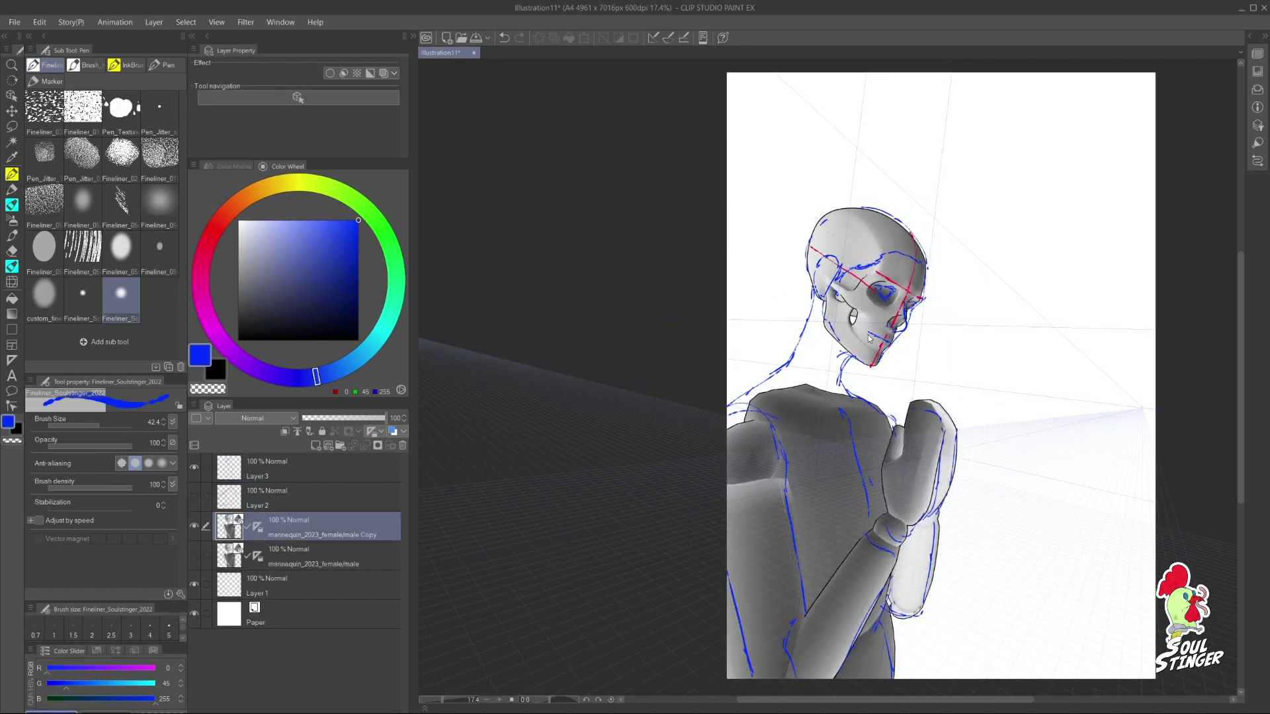
# Step: Orbit the camera around the copied mannequin to a low side view of the skull and shoulders
pyautogui.moveTo(946, 363); pyautogui.dragTo(850, 309)
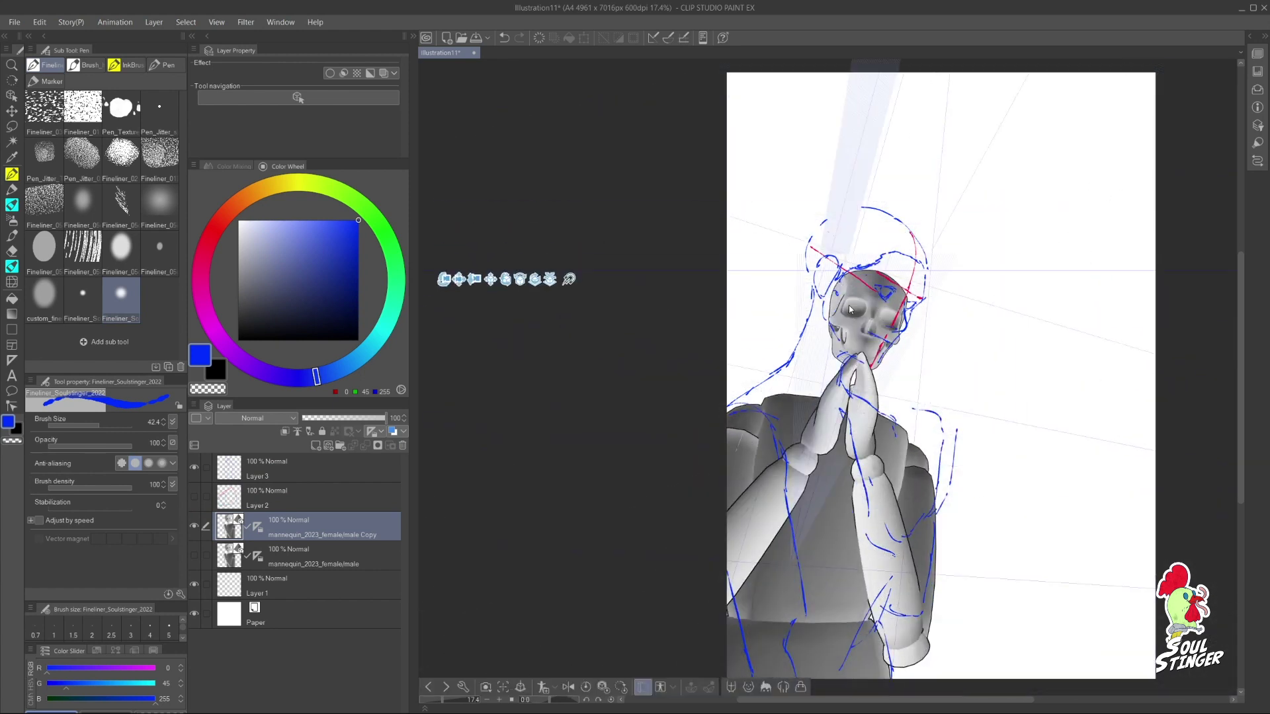
pyautogui.hotkey('ctrl', 'z')
pyautogui.moveTo(459, 233)
pyautogui.mouseDown()
pyautogui.moveTo(584, 289)
pyautogui.moveTo(396, 288)
pyautogui.moveTo(465, 294)
pyautogui.mouseUp()
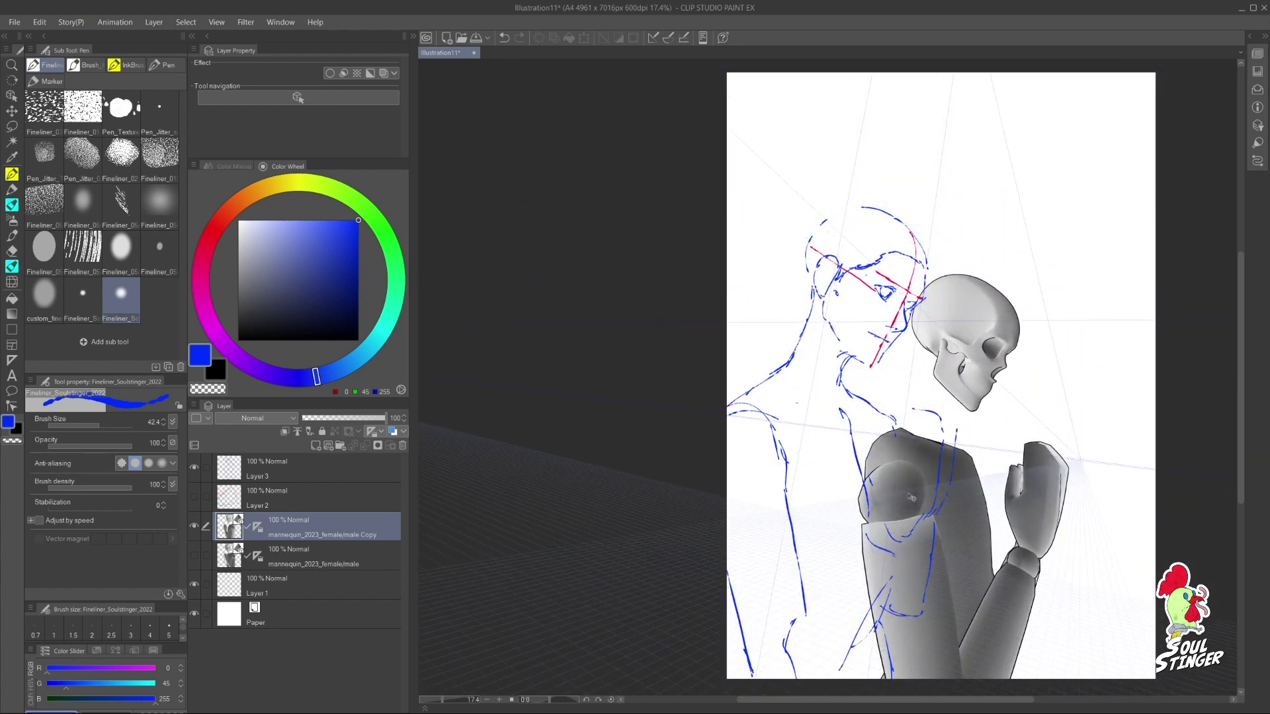
pyautogui.click(966, 354)
pyautogui.click(666, 687)
pyautogui.moveTo(990, 372); pyautogui.dragTo(967, 360)
pyautogui.moveTo(648, 85); pyautogui.dragTo(619, 65)
# Step: Switch the copied model to the male mannequin and reposition it beside the blue sketch
pyautogui.click(968, 687)
pyautogui.click(910, 574)
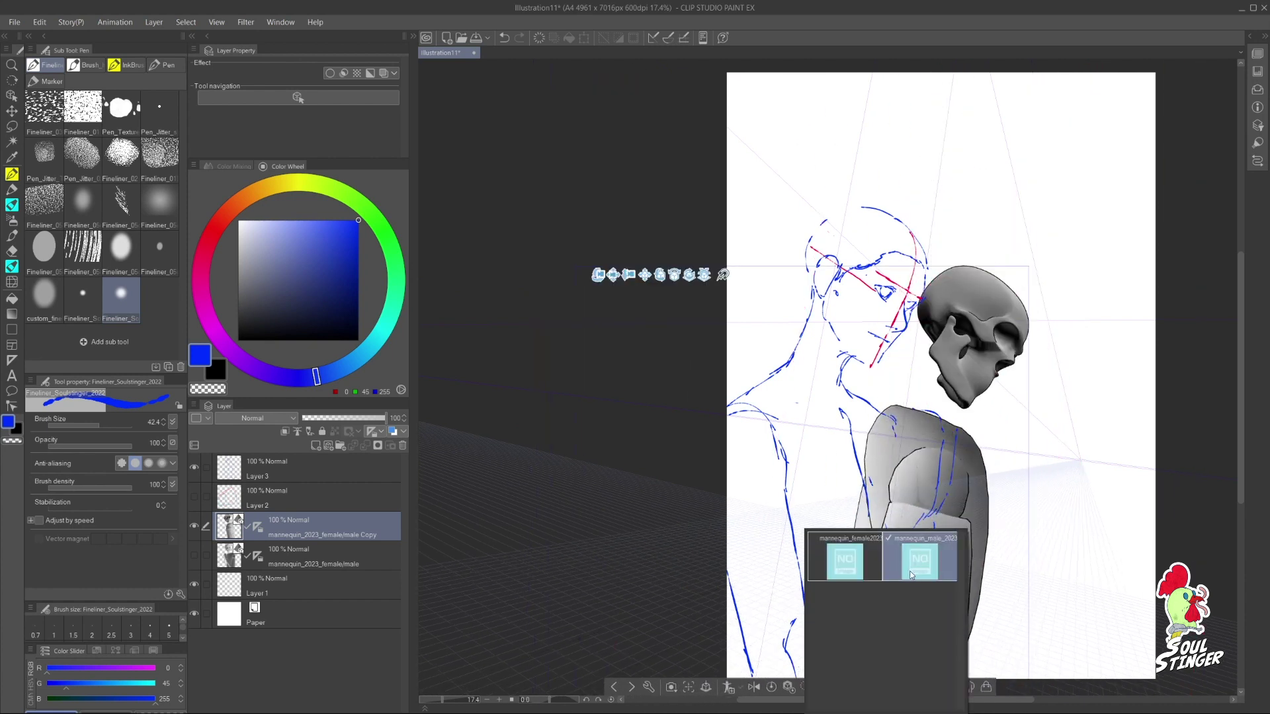
pyautogui.click(911, 574)
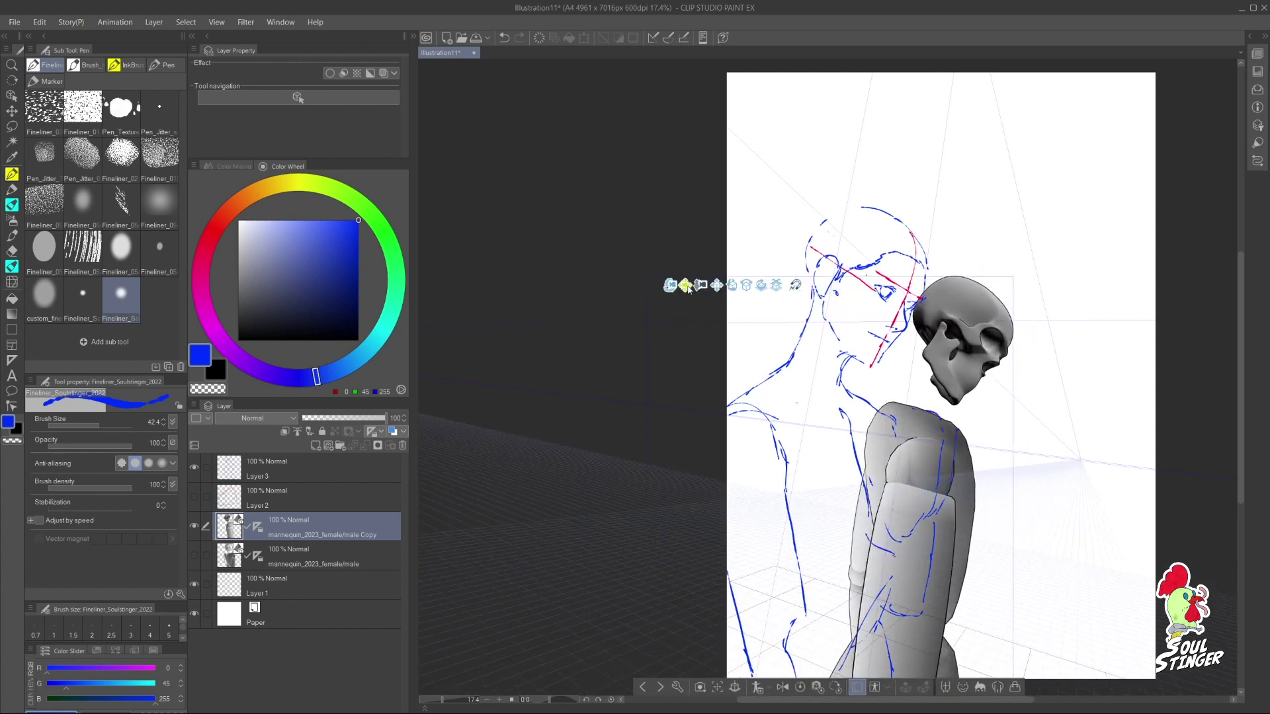
pyautogui.moveTo(688, 289)
pyautogui.mouseDown()
pyautogui.moveTo(772, 293)
pyautogui.moveTo(772, 333)
pyautogui.moveTo(766, 297)
pyautogui.moveTo(738, 270)
pyautogui.moveTo(759, 277)
pyautogui.moveTo(749, 281)
pyautogui.mouseUp()
pyautogui.moveTo(970, 361); pyautogui.dragTo(760, 378)
# Step: Switch to the pencil, add a vector layer named Layer 4 and set the drawing colour to red
pyautogui.press('p')
pyautogui.hotkey('ctrl', 'shift', 'n')
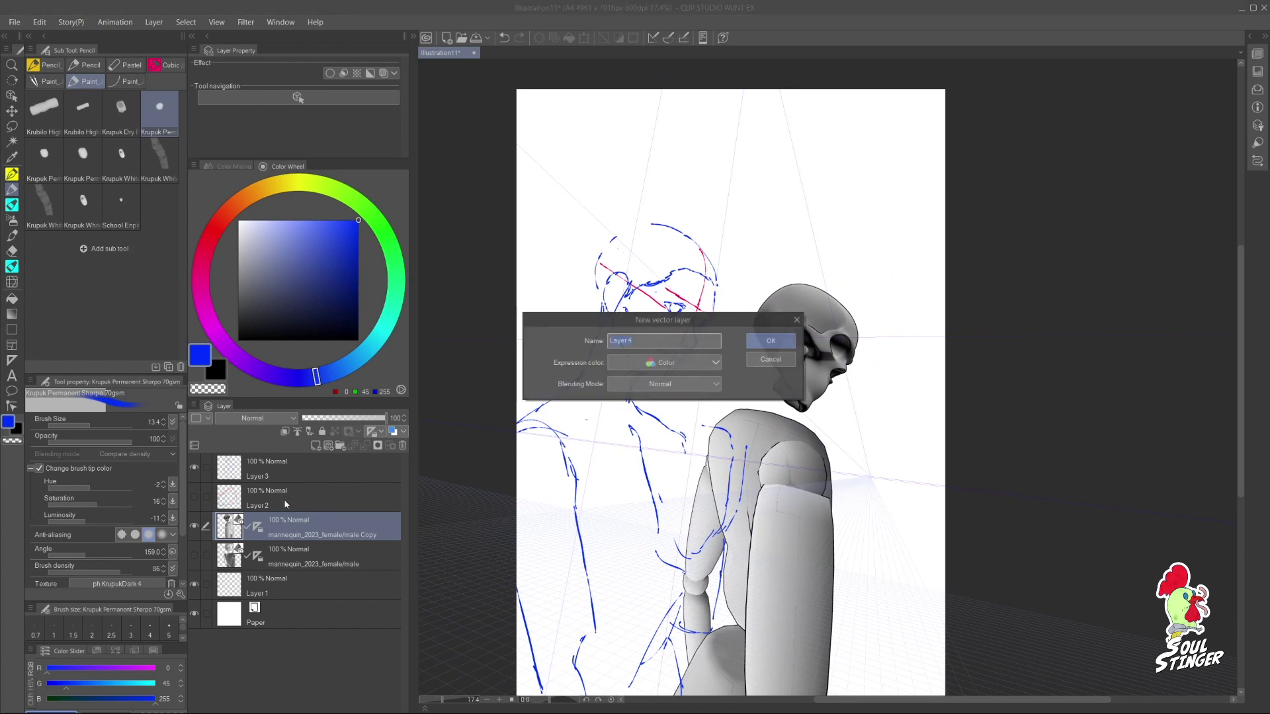
pyautogui.press('Return')
pyautogui.click(218, 224)
# Step: Draw a red perspective box with brow and centre lines around the mannequin's tilted skull
pyautogui.moveTo(779, 298)
pyautogui.mouseDown()
pyautogui.moveTo(830, 326)
pyautogui.moveTo(819, 407)
pyautogui.mouseUp()
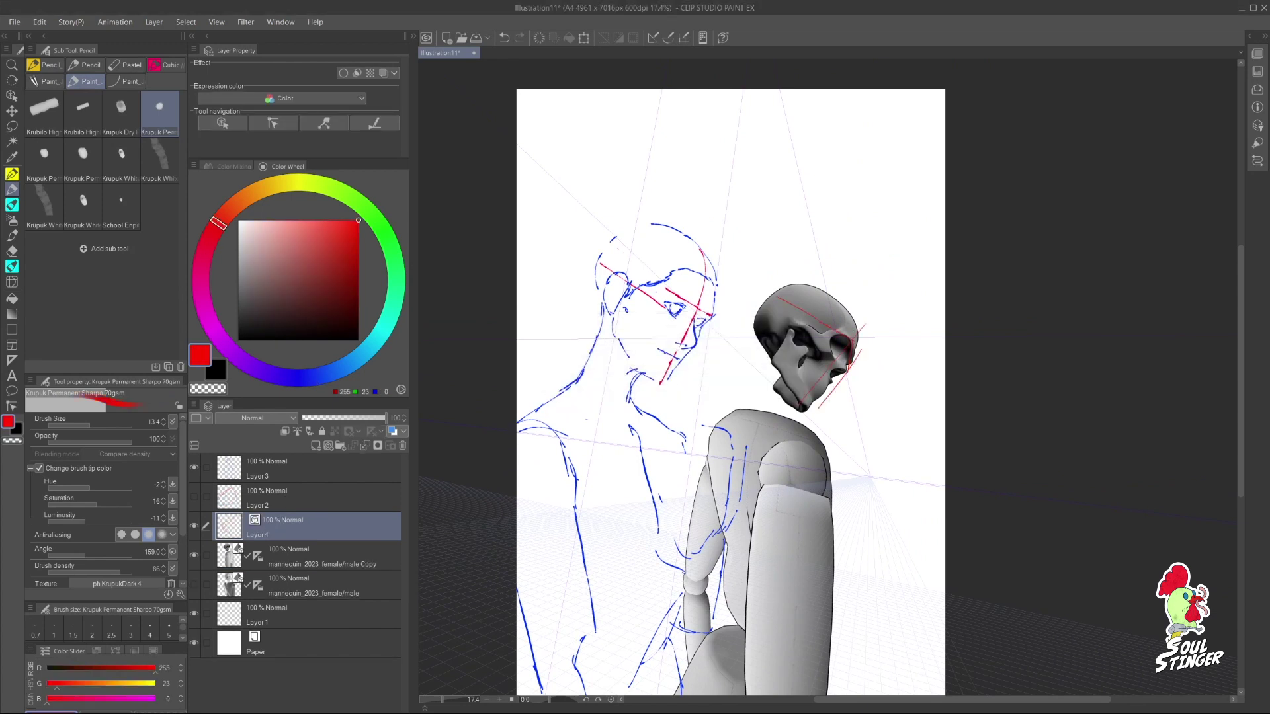
pyautogui.hotkey('ctrl', 'z')
pyautogui.moveTo(859, 354); pyautogui.dragTo(809, 428)
pyautogui.hotkey('ctrl', 'z')
pyautogui.moveTo(727, 339); pyautogui.dragTo(776, 382)
pyautogui.moveTo(786, 270); pyautogui.dragTo(868, 319)
pyautogui.moveTo(729, 322); pyautogui.dragTo(785, 270)
pyautogui.hotkey('ctrl', 'z')
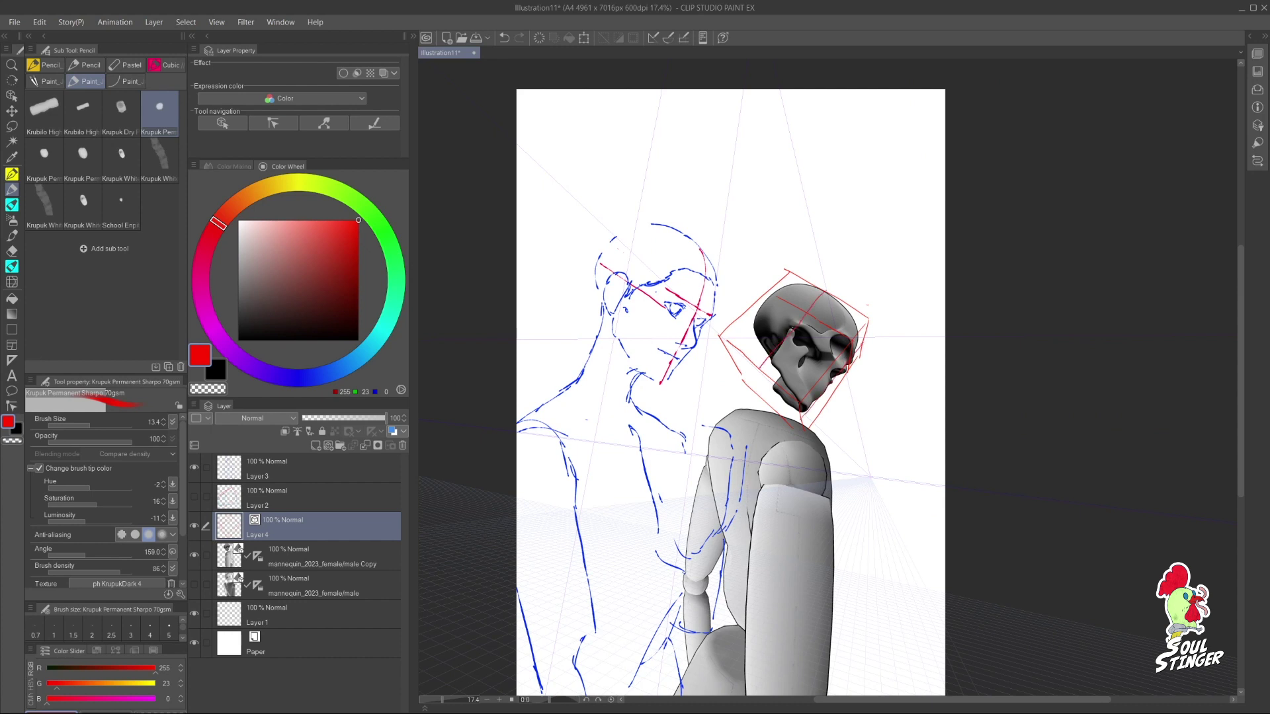
# Step: Sketch the neck direction in red from the skull to the shoulders and draw a green tilt arrow above the skull
pyautogui.moveTo(766, 341); pyautogui.dragTo(749, 415)
pyautogui.moveTo(756, 375); pyautogui.dragTo(724, 431)
pyautogui.hotkey('ctrl', 'z')
pyautogui.hotkey('ctrl', 'z')
pyautogui.click(387, 237)
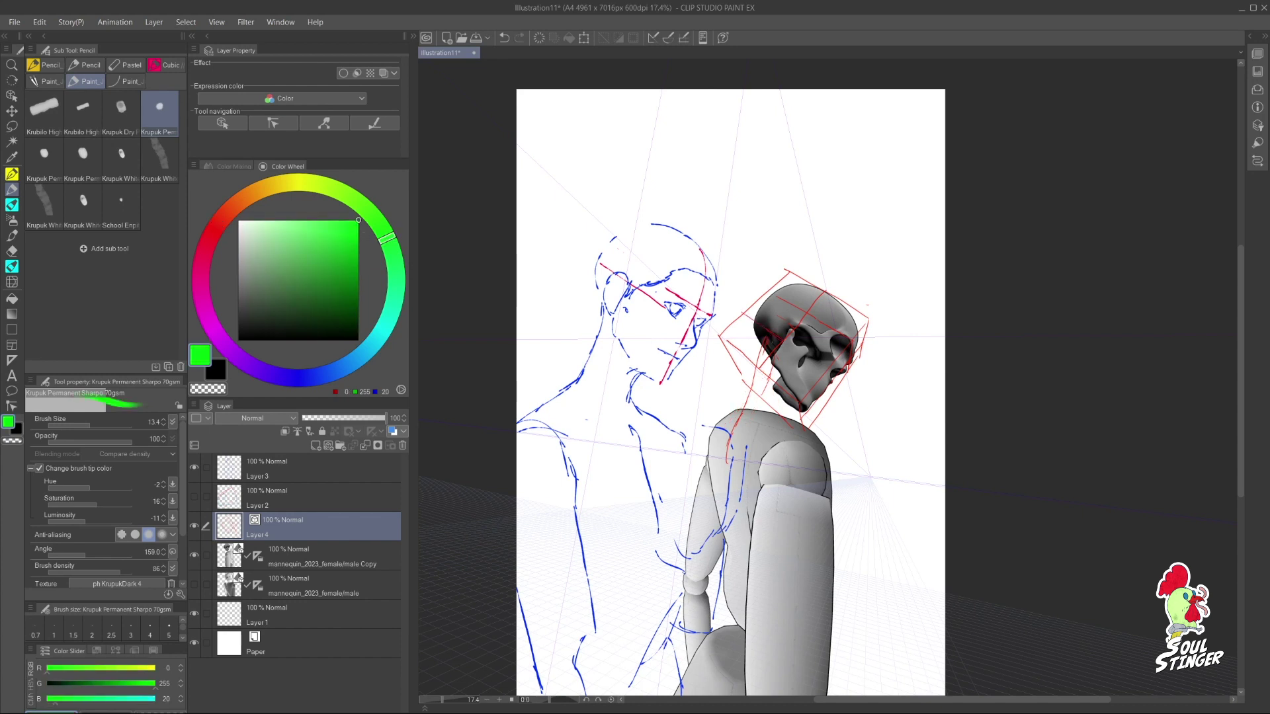
pyautogui.moveTo(757, 261)
pyautogui.mouseDown()
pyautogui.moveTo(852, 294)
pyautogui.moveTo(835, 455)
pyautogui.mouseUp()
# Step: Extend the vertical edges of the skull's box downward in red to a shared vanishing point at the shoulder
pyautogui.click(197, 234)
pyautogui.moveTo(797, 404); pyautogui.dragTo(820, 526)
pyautogui.hotkey('ctrl', 'z')
pyautogui.moveTo(846, 413); pyautogui.dragTo(822, 516)
pyautogui.moveTo(861, 352); pyautogui.dragTo(822, 516)
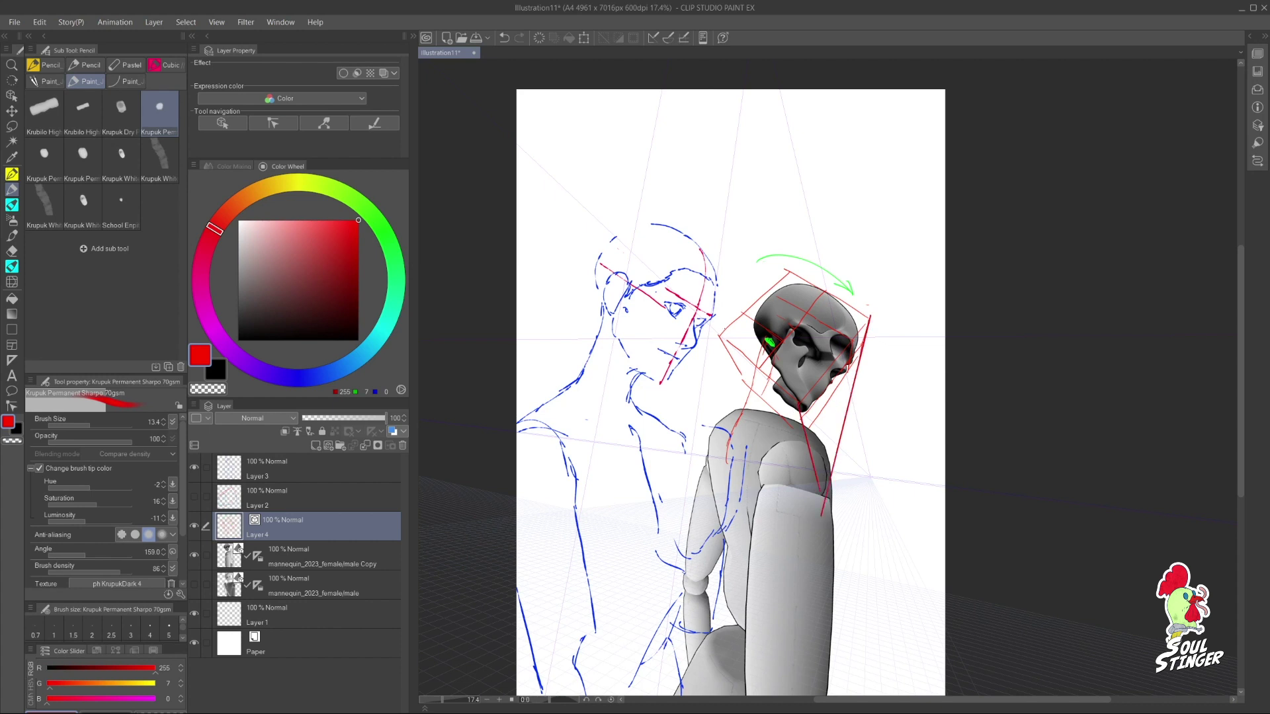
pyautogui.moveTo(721, 337); pyautogui.dragTo(822, 513)
# Step: Extend the receding edges of the skull's box in red across the canvas toward a far vanishing point
pyautogui.scroll(-2, 759, 414)
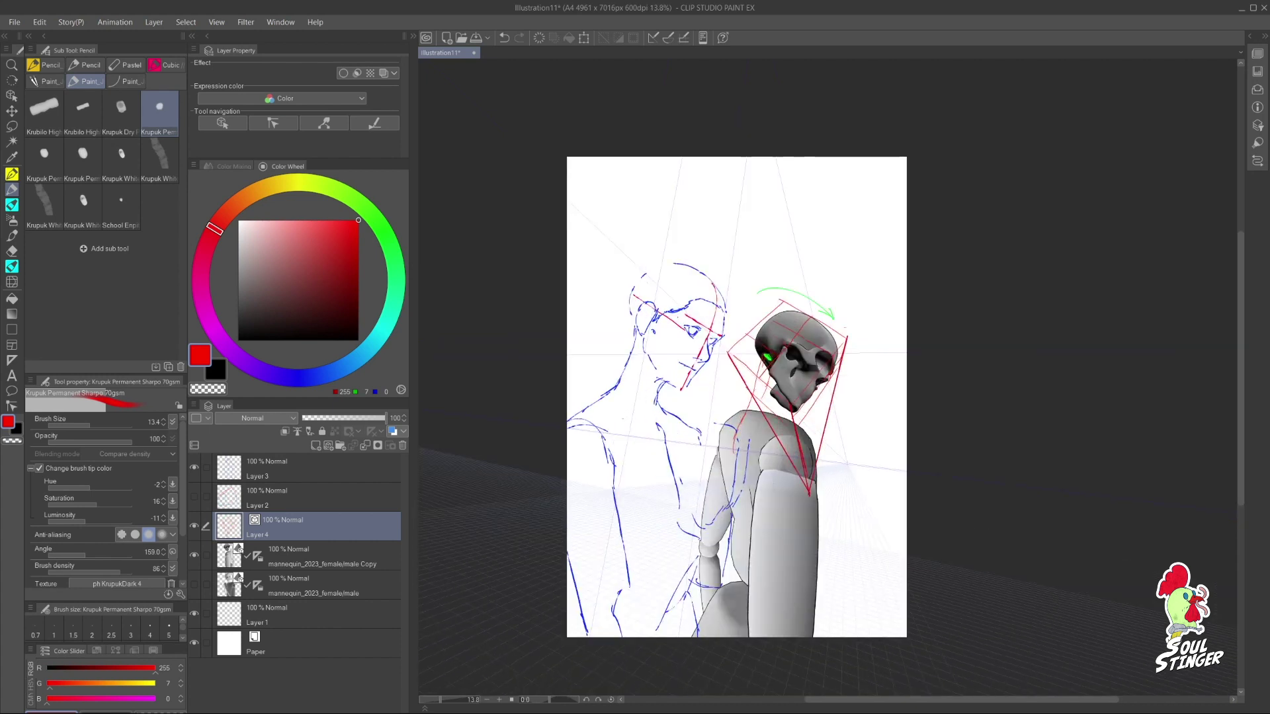
pyautogui.moveTo(772, 393); pyautogui.dragTo(598, 246)
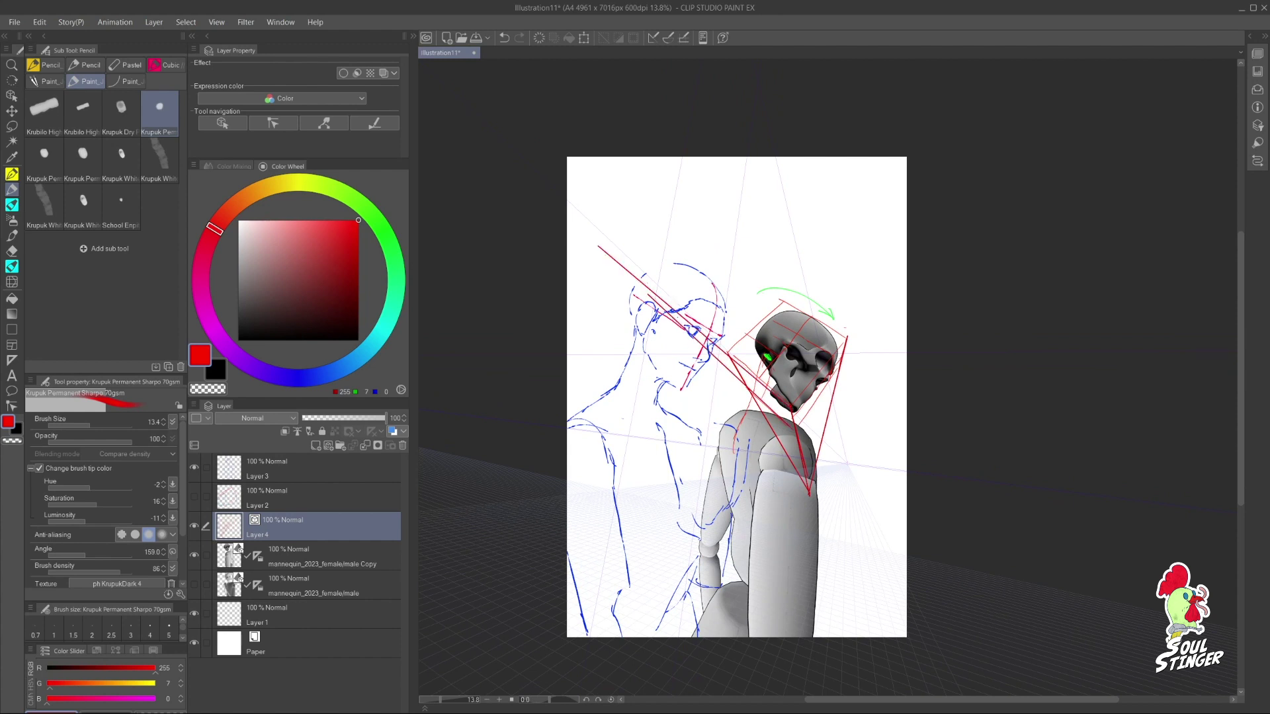
pyautogui.moveTo(847, 338)
pyautogui.mouseDown()
pyautogui.moveTo(578, 213)
pyautogui.moveTo(576, 186)
pyautogui.mouseUp()
pyautogui.hotkey('ctrl', 'z')
# Step: Flip the canvas view horizontally and hide Layer 3 with the first figure's sketch
pyautogui.scroll(1, 632, 209)
pyautogui.press('h')
pyautogui.click(194, 468)
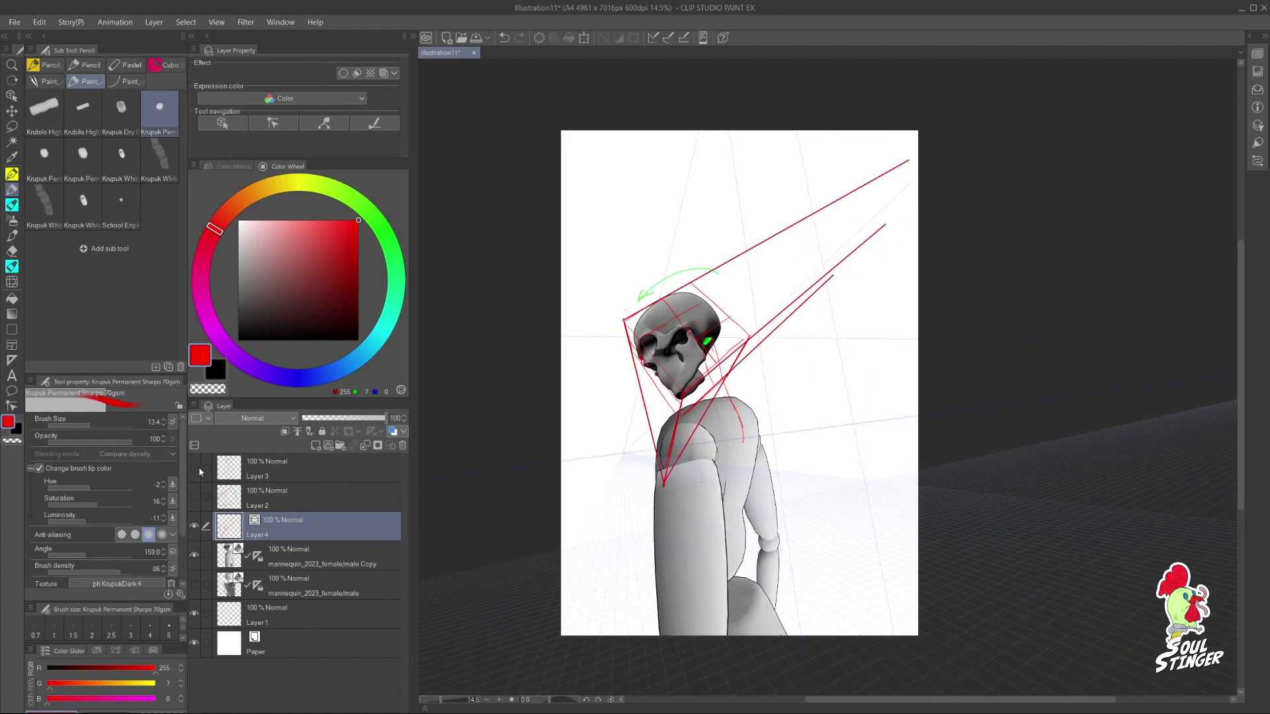
# Step: Undo the red convergence lines extended from the skull's box
pyautogui.hotkey('ctrl', 'z')
pyautogui.hotkey('ctrl', 'z')
pyautogui.hotkey('ctrl', 'z')
pyautogui.hotkey('ctrl', 'z')
pyautogui.hotkey('ctrl', 'z')
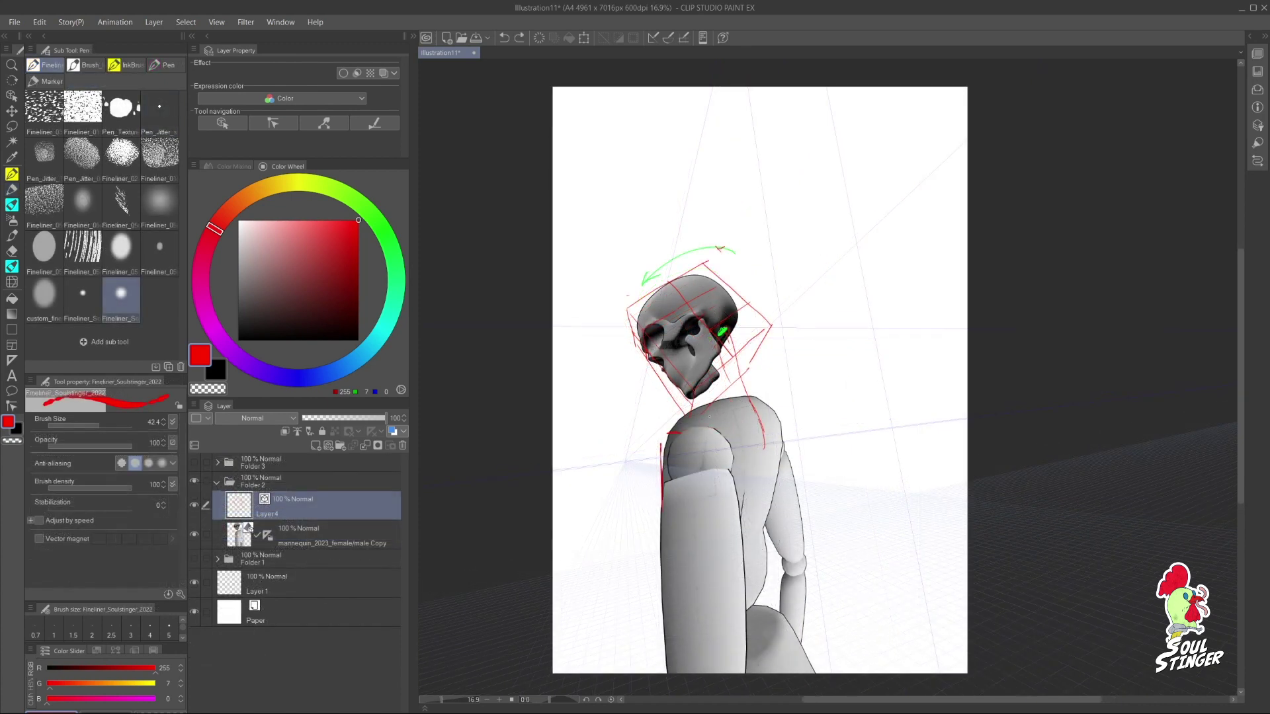
# Step: Draw a red perspective box over the mannequin's torso, from the shoulder line down to the waist
pyautogui.moveTo(660, 435)
pyautogui.mouseDown()
pyautogui.moveTo(728, 426)
pyautogui.moveTo(737, 620)
pyautogui.mouseUp()
pyautogui.moveTo(674, 482); pyautogui.dragTo(685, 607)
pyautogui.moveTo(777, 414); pyautogui.dragTo(785, 576)
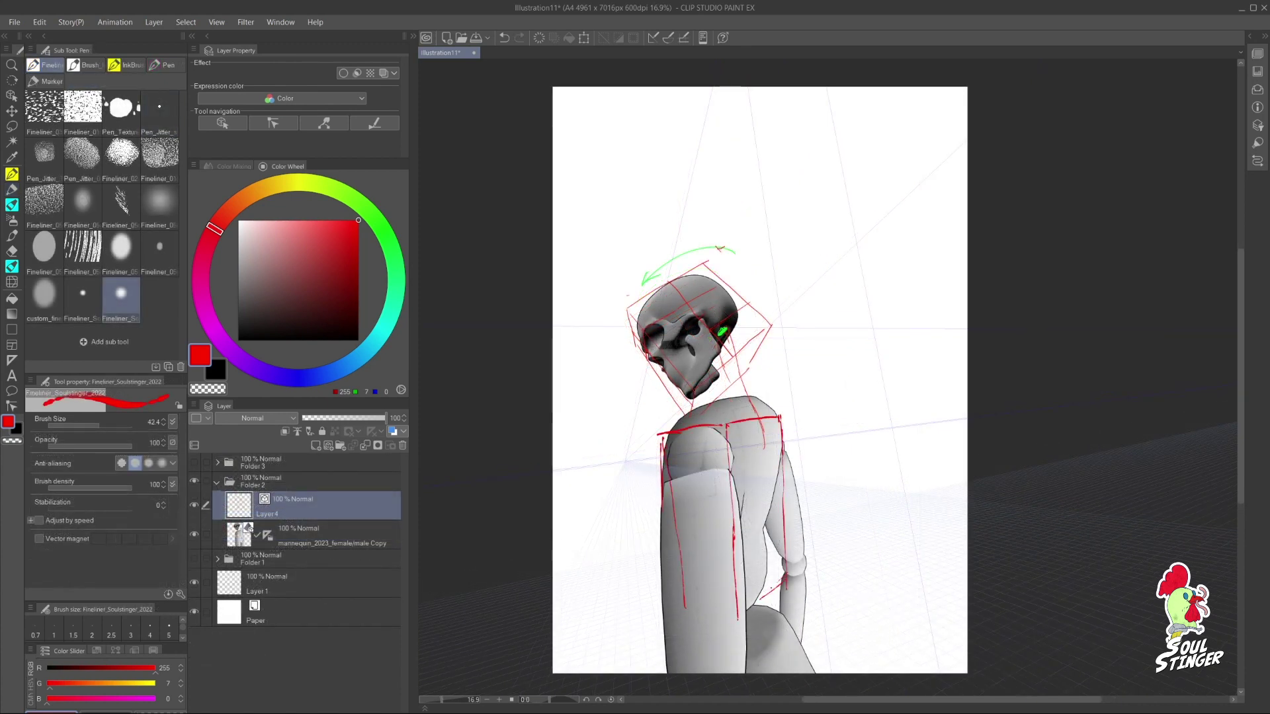
pyautogui.moveTo(685, 622); pyautogui.dragTo(731, 620)
pyautogui.hotkey('ctrl', 'z')
# Step: Add red box edges along the near arm and down the far upper arm and forearm
pyautogui.moveTo(658, 507); pyautogui.dragTo(658, 588)
pyautogui.hotkey('ctrl', 'z')
pyautogui.moveTo(663, 450); pyautogui.dragTo(675, 672)
pyautogui.moveTo(672, 663); pyautogui.dragTo(738, 667)
pyautogui.moveTo(781, 423); pyautogui.dragTo(813, 539)
pyautogui.moveTo(788, 554)
pyautogui.mouseDown()
pyautogui.moveTo(812, 543)
pyautogui.moveTo(801, 650)
pyautogui.mouseUp()
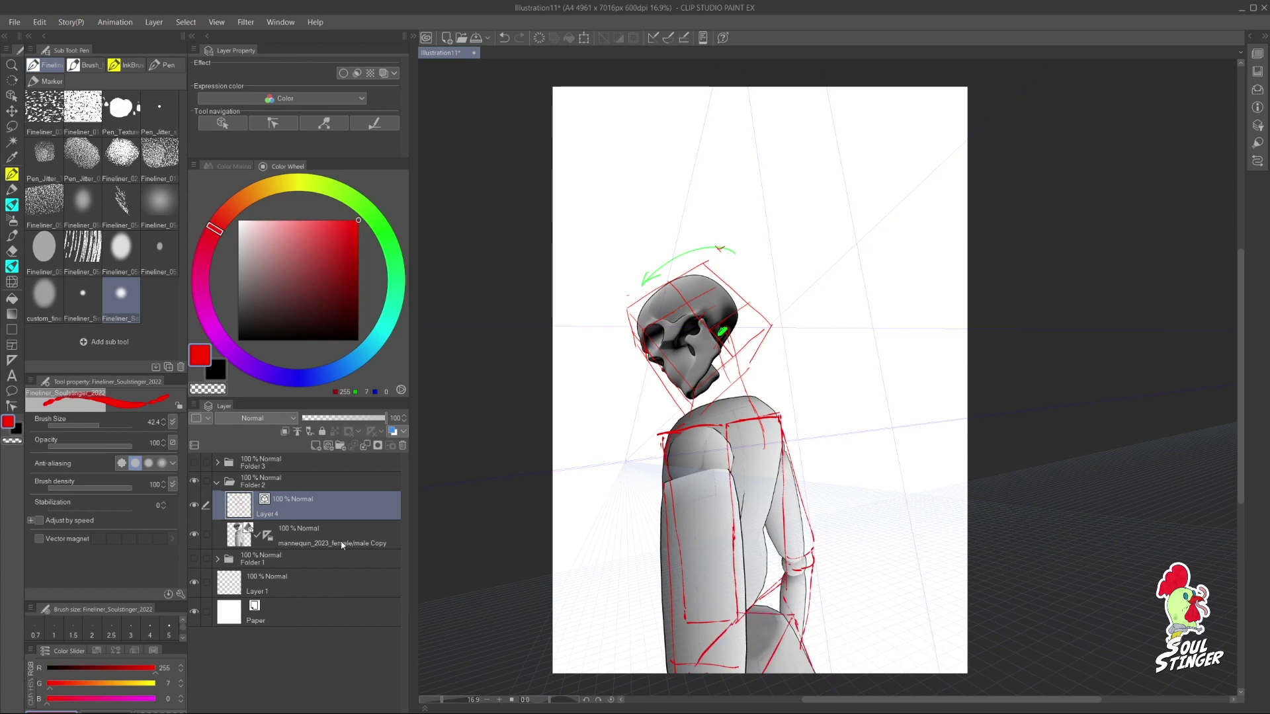
# Step: Add a new layer and sketch the jaw, eye and temple lines in light blue over the skull
pyautogui.click(316, 445)
pyautogui.click(322, 376)
pyautogui.moveTo(322, 376); pyautogui.dragTo(353, 362)
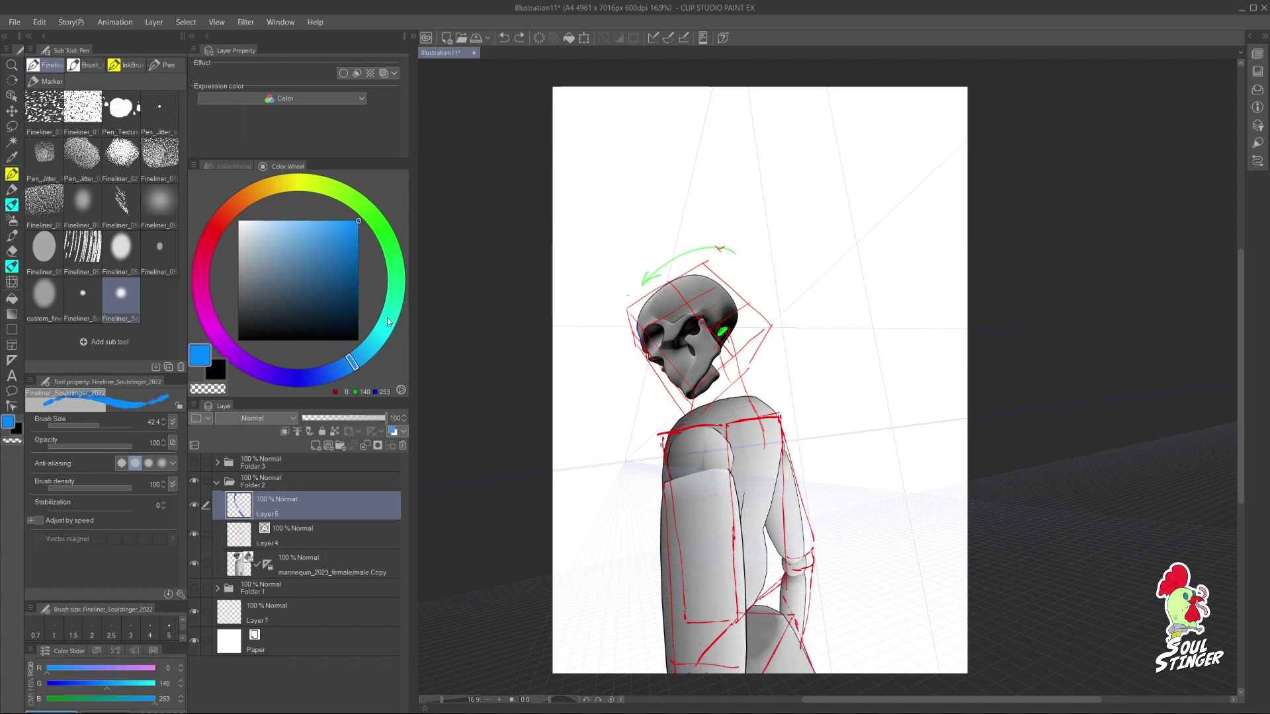
pyautogui.moveTo(663, 368); pyautogui.dragTo(683, 391)
pyautogui.moveTo(642, 328); pyautogui.dragTo(661, 320)
pyautogui.moveTo(699, 297); pyautogui.dragTo(716, 329)
pyautogui.moveTo(255, 193); pyautogui.dragTo(275, 185)
pyautogui.click(359, 255)
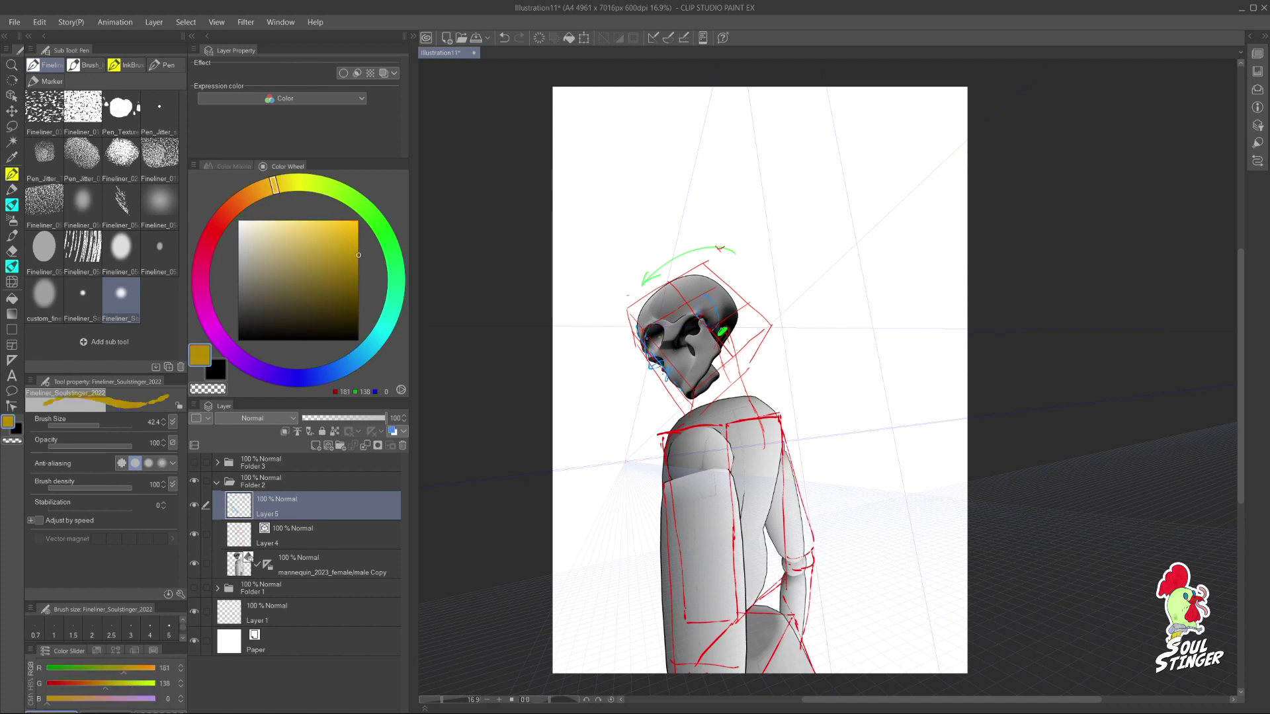
pyautogui.click(659, 337)
pyautogui.hotkey('ctrl', 'z')
pyautogui.click(350, 363)
pyautogui.click(359, 221)
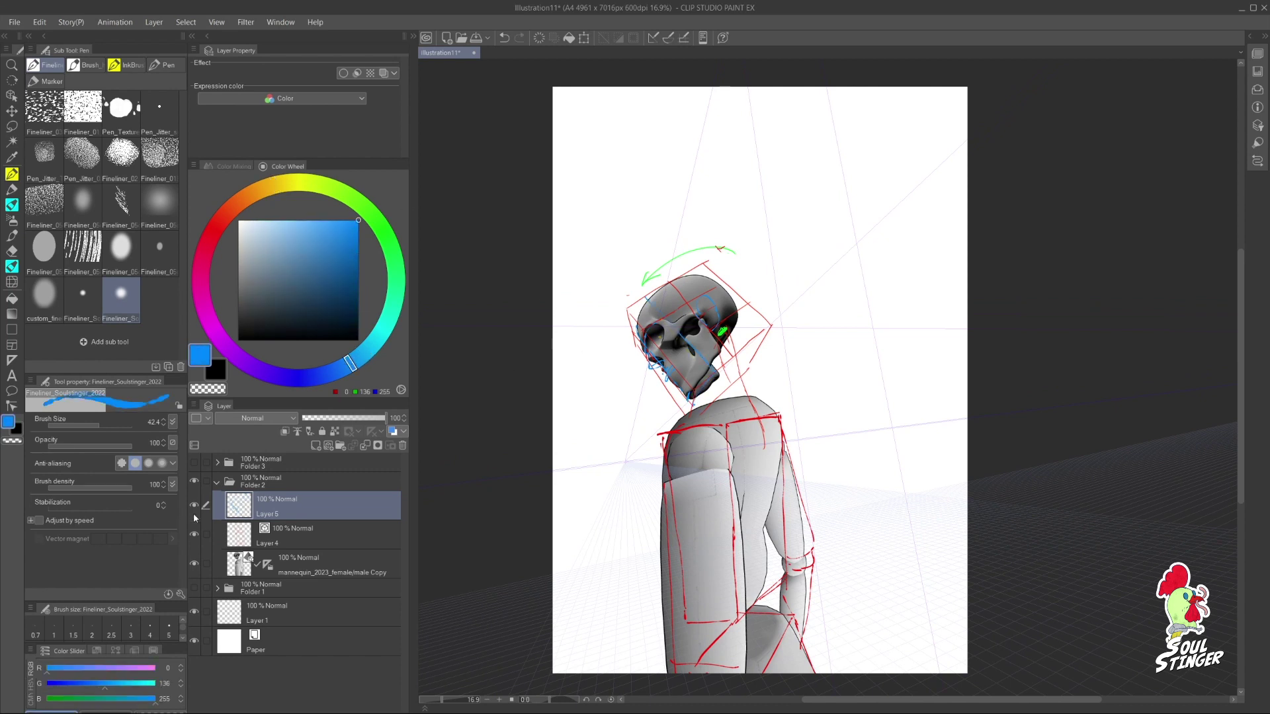
# Step: Hide the red construction lines on Layer 4 and make Layer 5 active for drawing
pyautogui.click(207, 563)
pyautogui.click(194, 563)
pyautogui.click(194, 562)
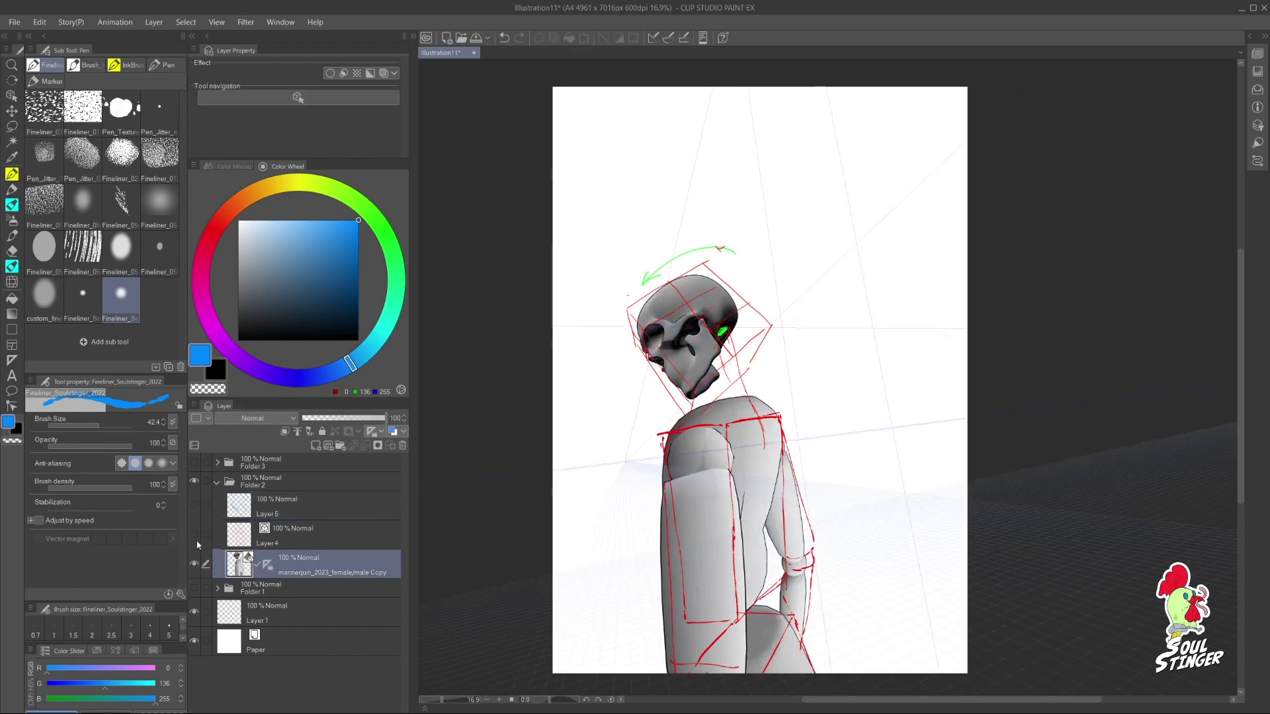
pyautogui.click(194, 534)
pyautogui.click(278, 508)
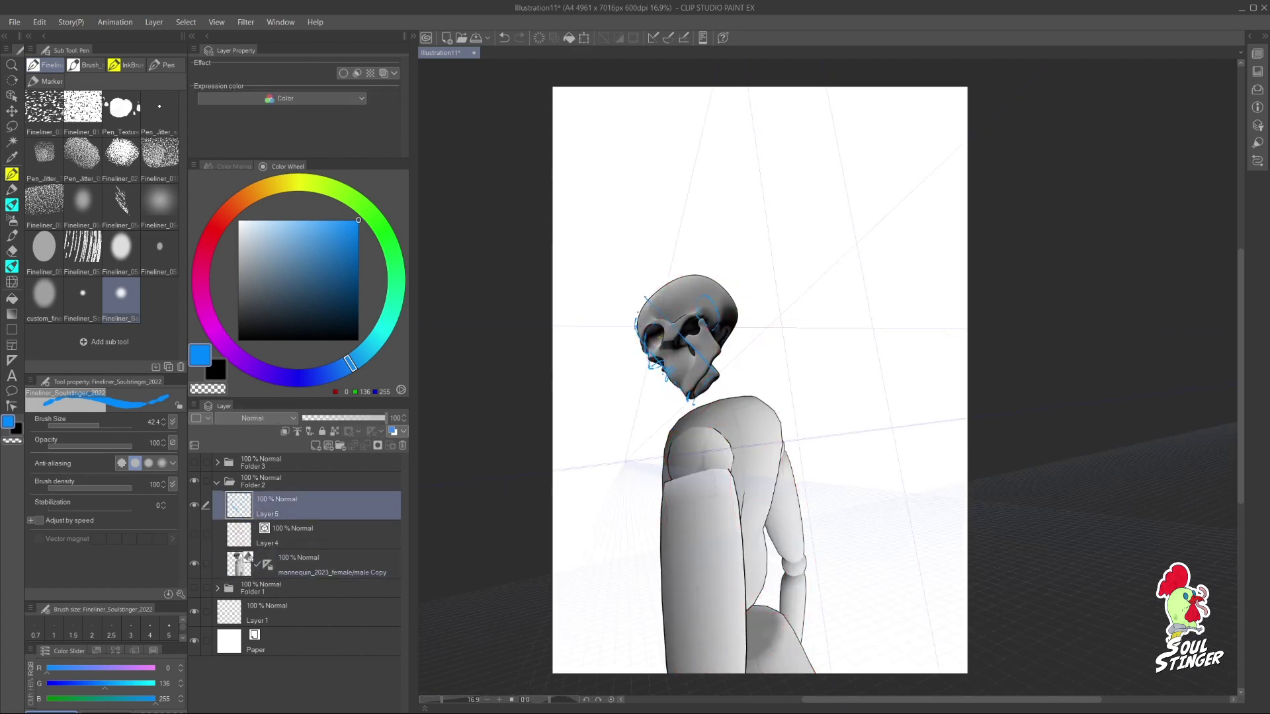
# Step: Sketch the nape, shoulder slope and front of the neck in blue below the skull
pyautogui.hotkey('ctrl', 'z')
pyautogui.moveTo(732, 336); pyautogui.dragTo(769, 469)
pyautogui.hotkey('ctrl', 'z')
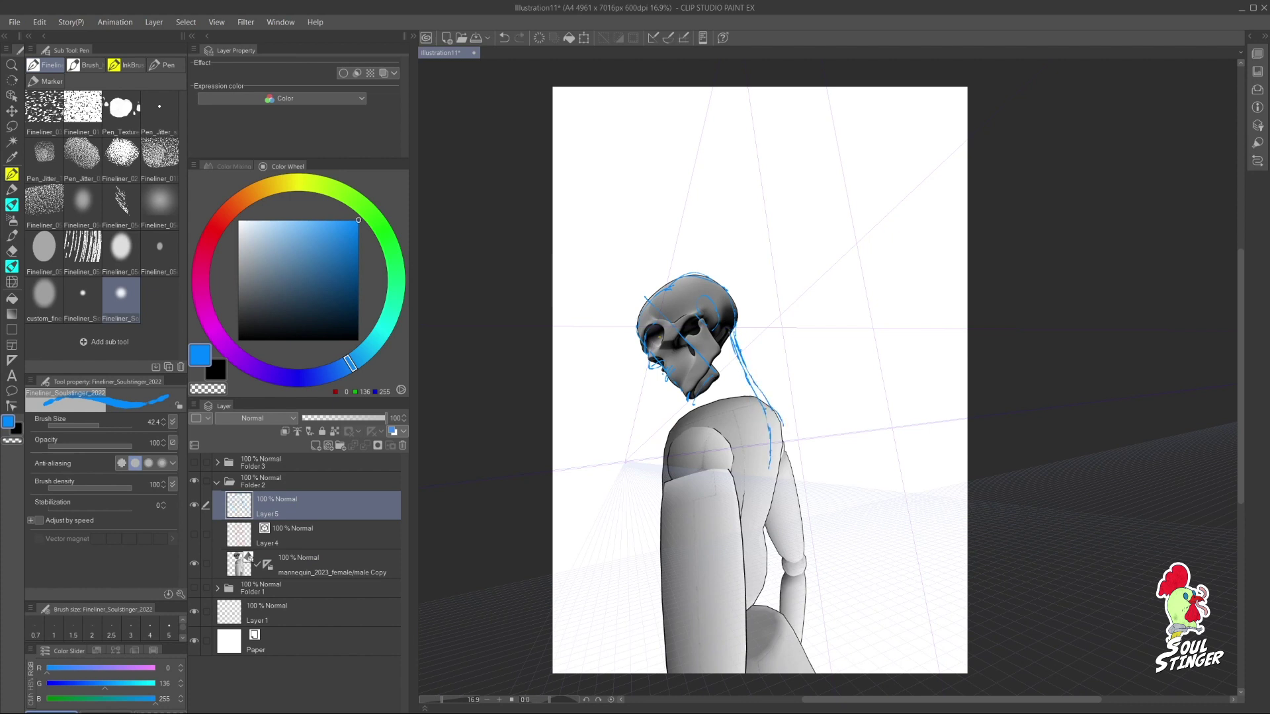
pyautogui.moveTo(722, 377); pyautogui.dragTo(698, 408)
# Step: Sketch the back contour and a forward-swung near upper arm with its elbow in blue
pyautogui.moveTo(787, 455)
pyautogui.mouseDown()
pyautogui.moveTo(767, 525)
pyautogui.moveTo(744, 522)
pyautogui.mouseUp()
pyautogui.moveTo(679, 420); pyautogui.dragTo(629, 585)
pyautogui.moveTo(726, 487); pyautogui.dragTo(688, 592)
pyautogui.moveTo(661, 599); pyautogui.dragTo(620, 641)
pyautogui.moveTo(635, 541); pyautogui.dragTo(614, 610)
pyautogui.hotkey('ctrl', 'z')
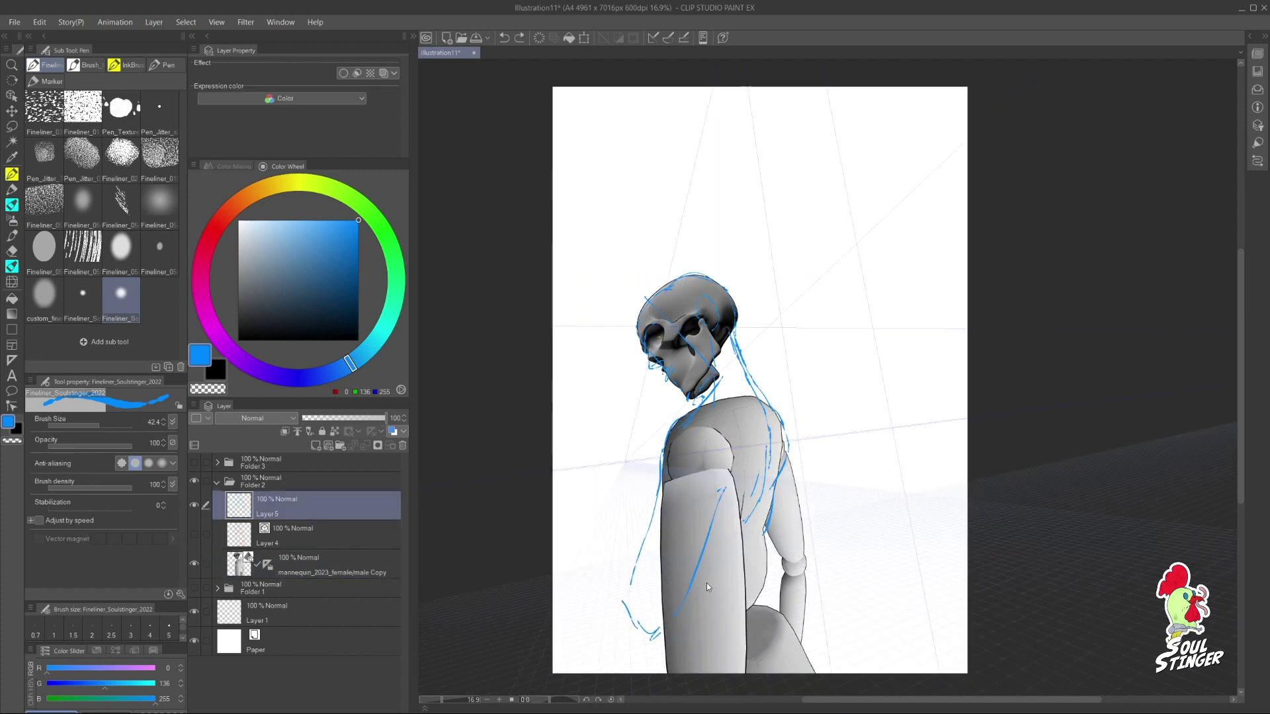
# Step: Select the mannequin and swing its near arm forward from the shoulder with the elbow bent
pyautogui.keyDown('ctrl'); pyautogui.click(706, 582); pyautogui.keyUp('ctrl')
pyautogui.moveTo(692, 510)
pyautogui.mouseDown()
pyautogui.moveTo(693, 494)
pyautogui.moveTo(535, 642)
pyautogui.moveTo(517, 613)
pyautogui.moveTo(573, 543)
pyautogui.mouseUp()
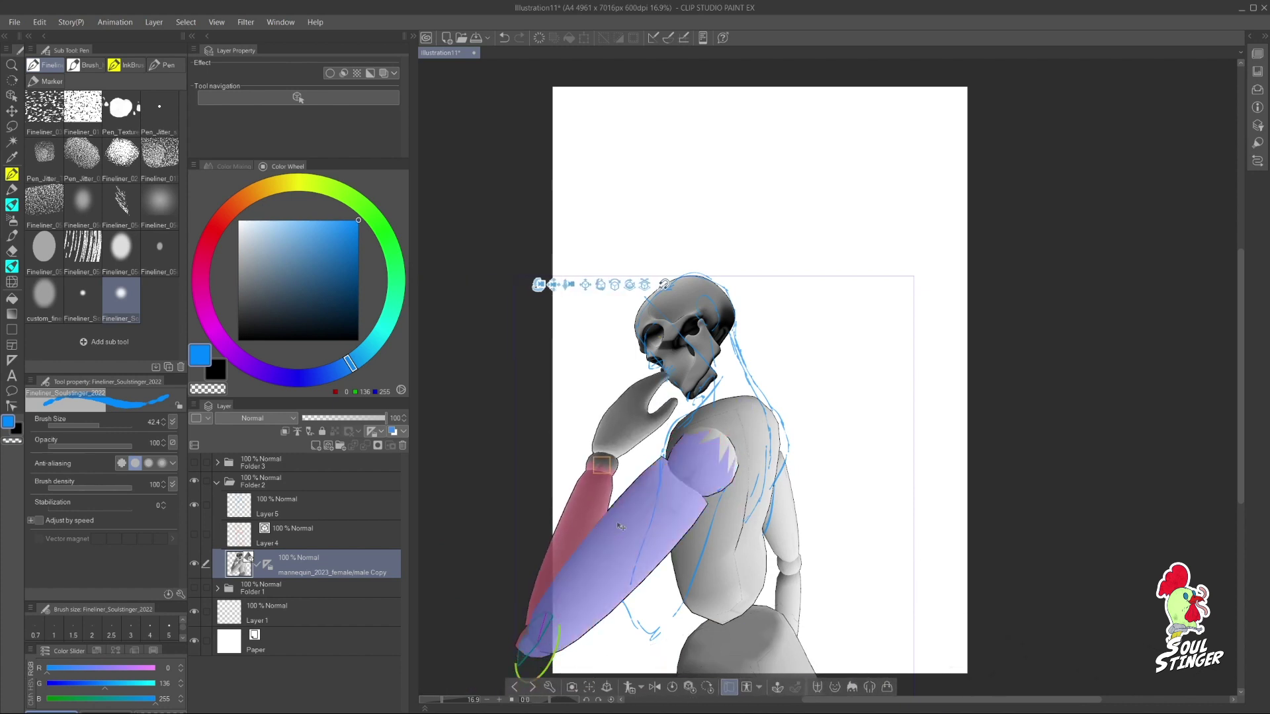
pyautogui.click(631, 529)
pyautogui.moveTo(698, 456); pyautogui.dragTo(792, 516)
# Step: Rotate the mannequin's far upper arm forward across the chest at the shoulder
pyautogui.click(792, 516)
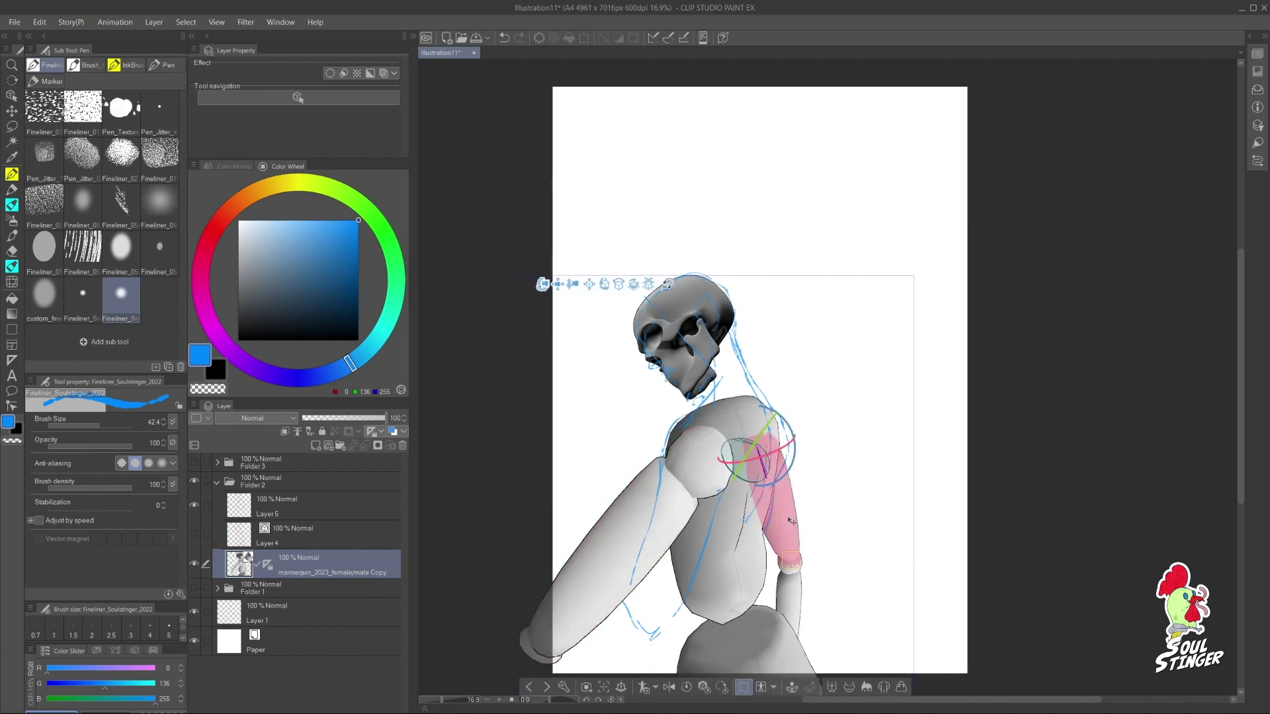
pyautogui.click(792, 520)
pyautogui.moveTo(791, 463); pyautogui.dragTo(734, 456)
pyautogui.click(688, 456)
pyautogui.click(771, 457)
pyautogui.click(778, 457)
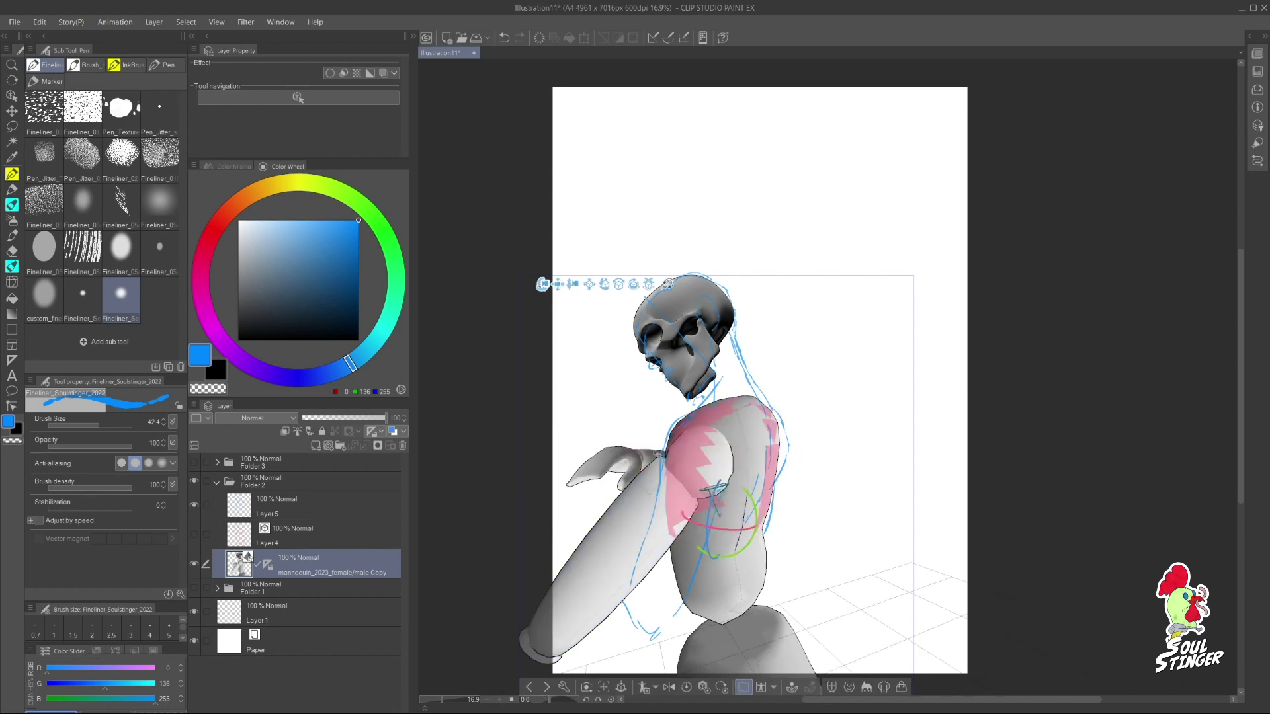
# Step: Undo the last far-arm turn and rotate the far shoulder again so that arm tucks behind the near one
pyautogui.click(778, 457)
pyautogui.click(762, 455)
pyautogui.hotkey('ctrl', 'z')
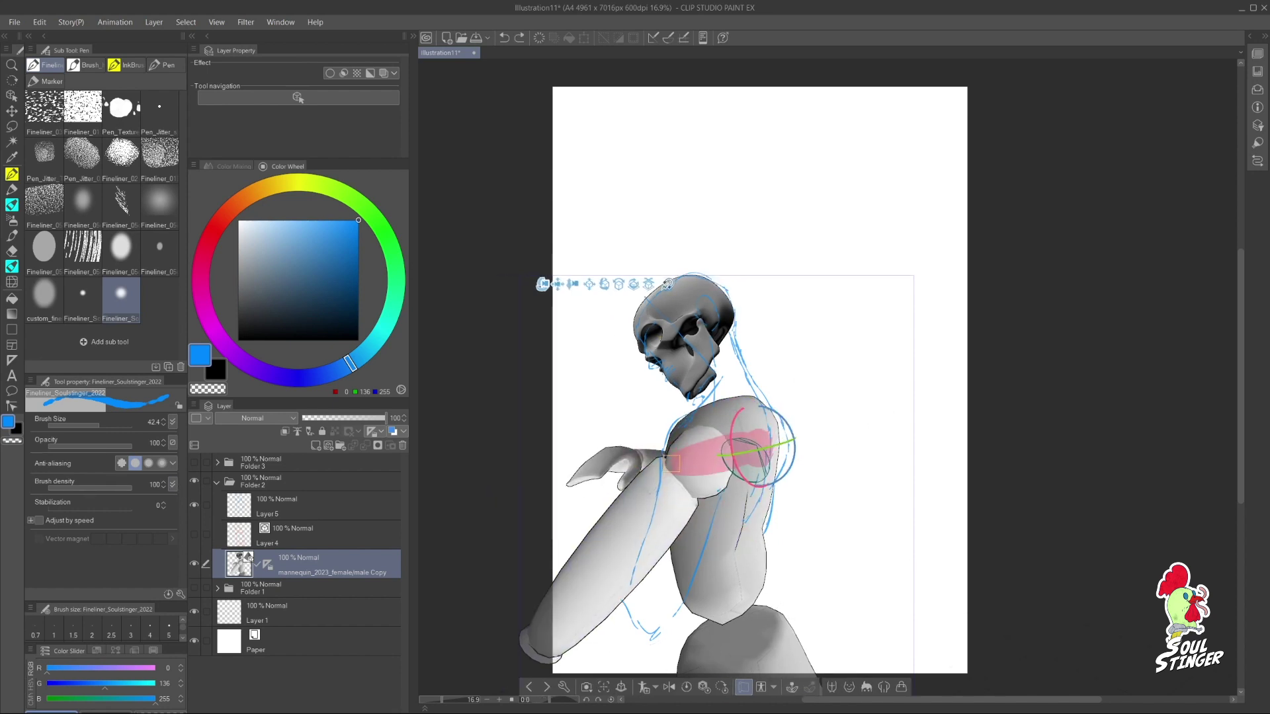
pyautogui.moveTo(794, 461)
pyautogui.mouseDown()
pyautogui.moveTo(777, 417)
pyautogui.moveTo(793, 439)
pyautogui.mouseUp()
pyautogui.click(537, 647)
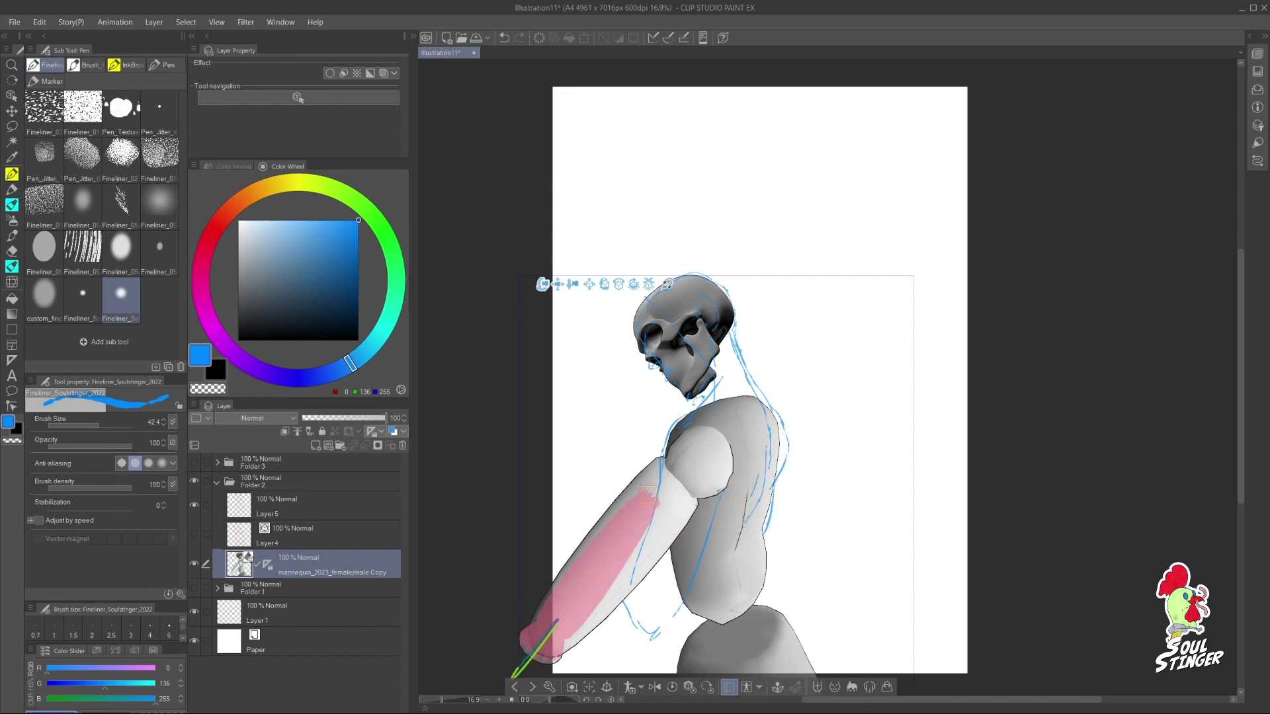
# Step: Erase the old near upper-arm strokes on Layer 5
pyautogui.click(311, 507)
pyautogui.press('p')
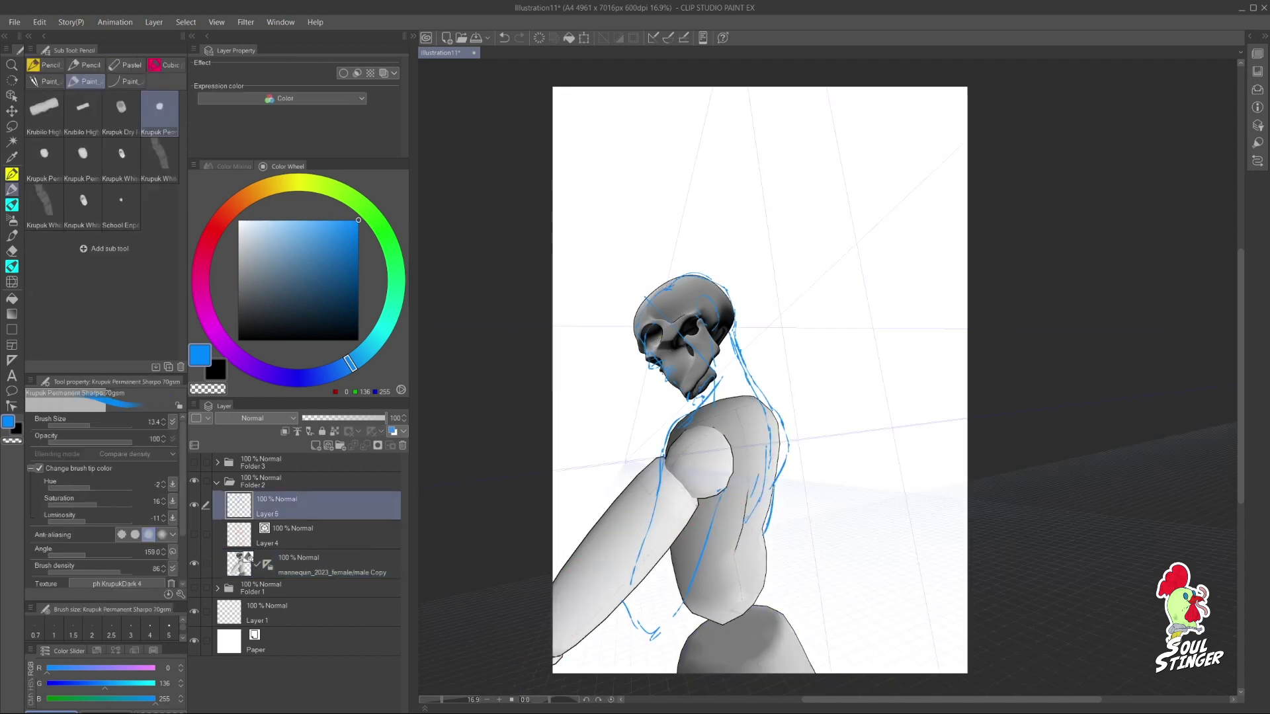
pyautogui.press('e')
pyautogui.moveTo(661, 472); pyautogui.dragTo(627, 605)
pyautogui.press('p')
pyautogui.hotkey('ctrl', 'z')
pyautogui.press('c')
pyautogui.press('p')
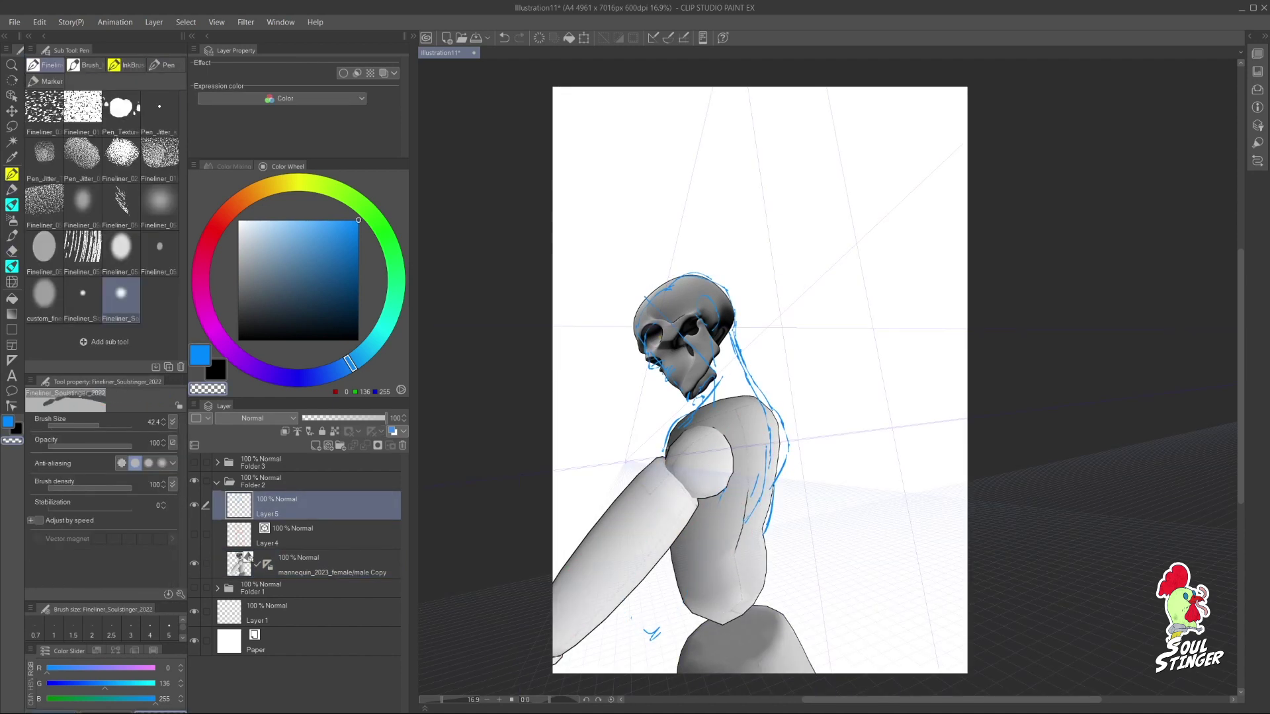
pyautogui.press('c')
# Step: Sketch the near arm in blue along the mannequin's forward-swung arm and add the waist and hip contours
pyautogui.moveTo(664, 454); pyautogui.dragTo(561, 562)
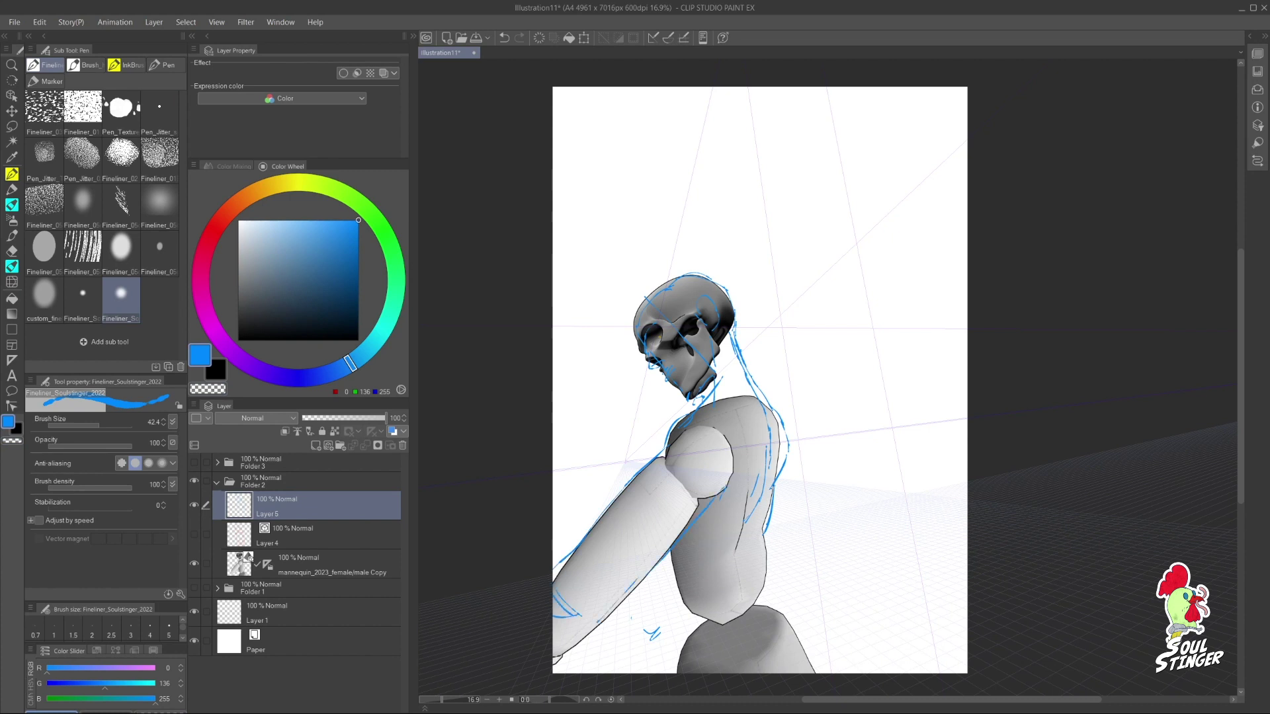
pyautogui.moveTo(693, 559); pyautogui.dragTo(664, 626)
pyautogui.moveTo(777, 578)
pyautogui.mouseDown()
pyautogui.moveTo(767, 591)
pyautogui.moveTo(816, 673)
pyautogui.mouseUp()
pyautogui.moveTo(688, 628); pyautogui.dragTo(678, 664)
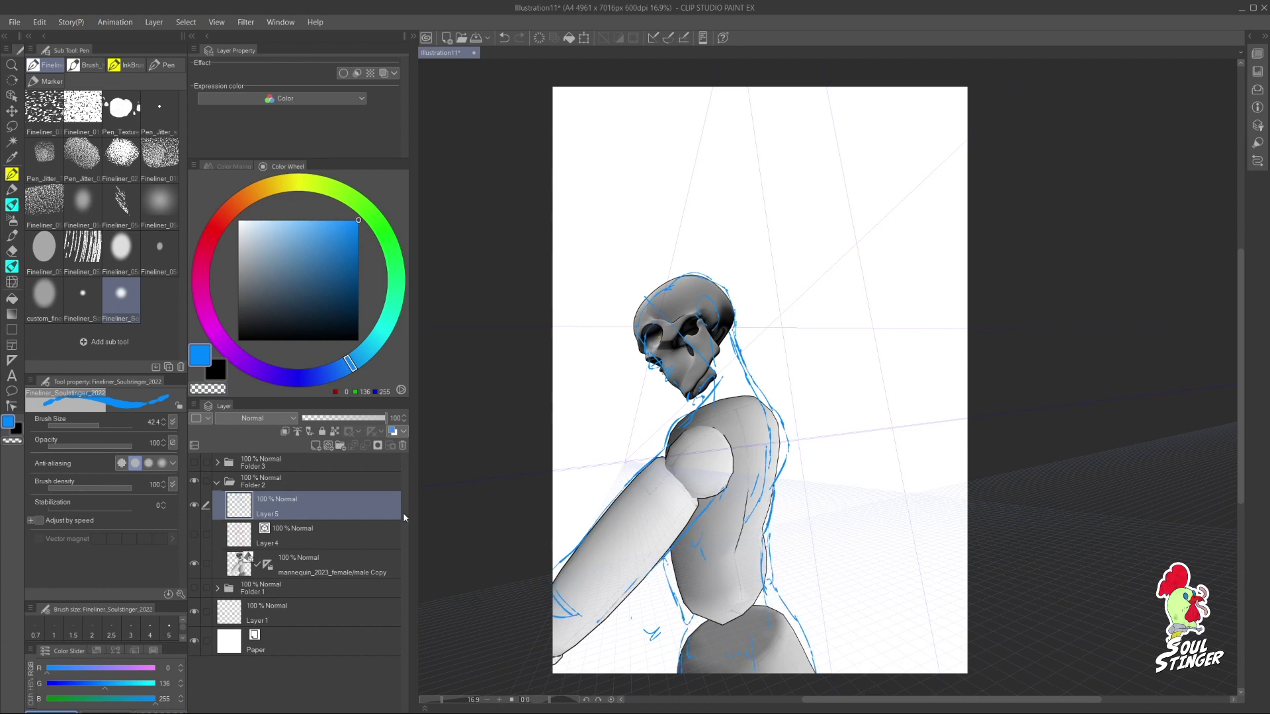
# Step: Compare the sketch with the mannequin hidden, and erase the stray elbow mark and the waist strokes along the back
pyautogui.click(195, 564)
pyautogui.click(194, 564)
pyautogui.press('e')
pyautogui.moveTo(681, 597); pyautogui.dragTo(652, 636)
pyautogui.moveTo(769, 525); pyautogui.dragTo(781, 612)
pyautogui.press('p')
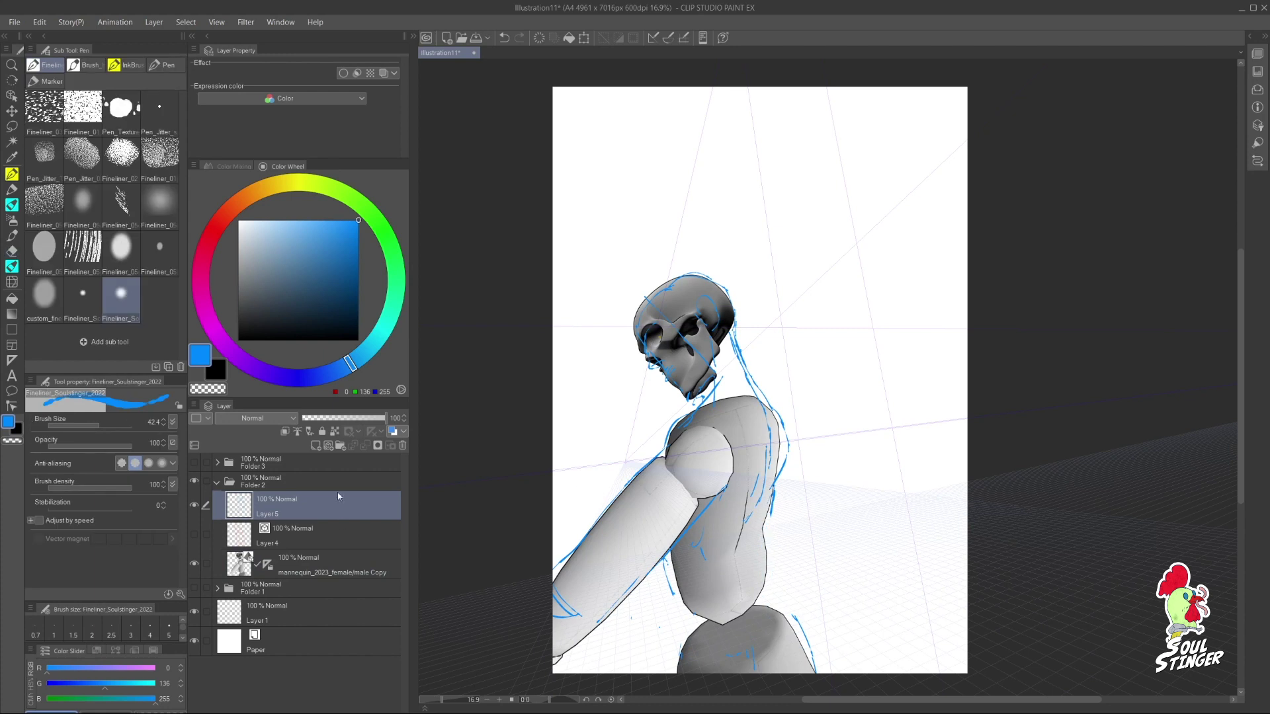
# Step: Lower the mannequin layer's opacity to 11 percent and erase stray strokes by the belly on Layer 5
pyautogui.click(335, 563)
pyautogui.moveTo(332, 418); pyautogui.dragTo(312, 419)
pyautogui.press('e')
pyautogui.click(308, 504)
pyautogui.moveTo(666, 584); pyautogui.dragTo(688, 566)
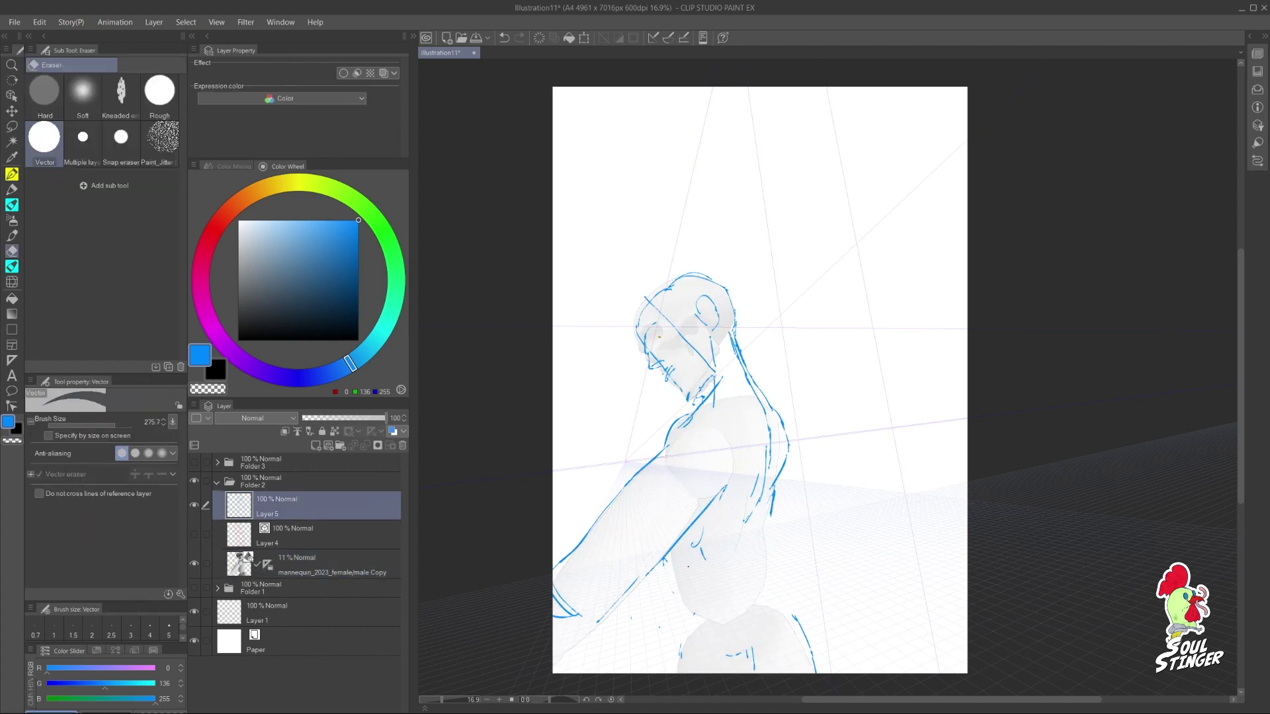
# Step: Refine the lower back and front arm contours, and draw the front waist line in blue
pyautogui.press('p')
pyautogui.moveTo(784, 473)
pyautogui.mouseDown()
pyautogui.moveTo(766, 562)
pyautogui.moveTo(761, 529)
pyautogui.mouseUp()
pyautogui.press('e')
pyautogui.press('p')
pyautogui.moveTo(623, 488); pyautogui.dragTo(567, 546)
pyautogui.moveTo(652, 560); pyautogui.dragTo(668, 637)
pyautogui.press('e')
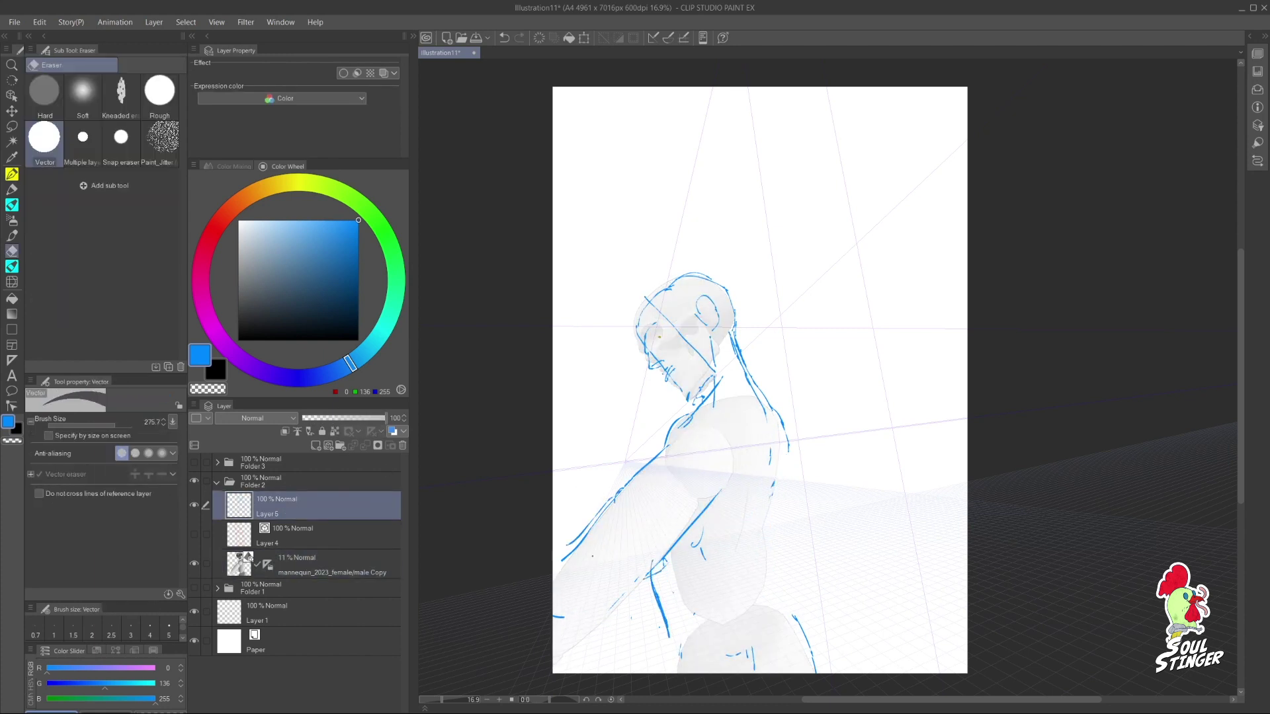
# Step: Sketch the shoulder cap and folded elbow of the near arm, and reinforce the back contour
pyautogui.press('p')
pyautogui.moveTo(713, 416); pyautogui.dragTo(646, 464)
pyautogui.moveTo(740, 450); pyautogui.dragTo(727, 486)
pyautogui.moveTo(615, 496)
pyautogui.mouseDown()
pyautogui.moveTo(564, 609)
pyautogui.moveTo(653, 561)
pyautogui.mouseUp()
pyautogui.moveTo(771, 433); pyautogui.dragTo(727, 545)
pyautogui.moveTo(762, 478); pyautogui.dragTo(727, 553)
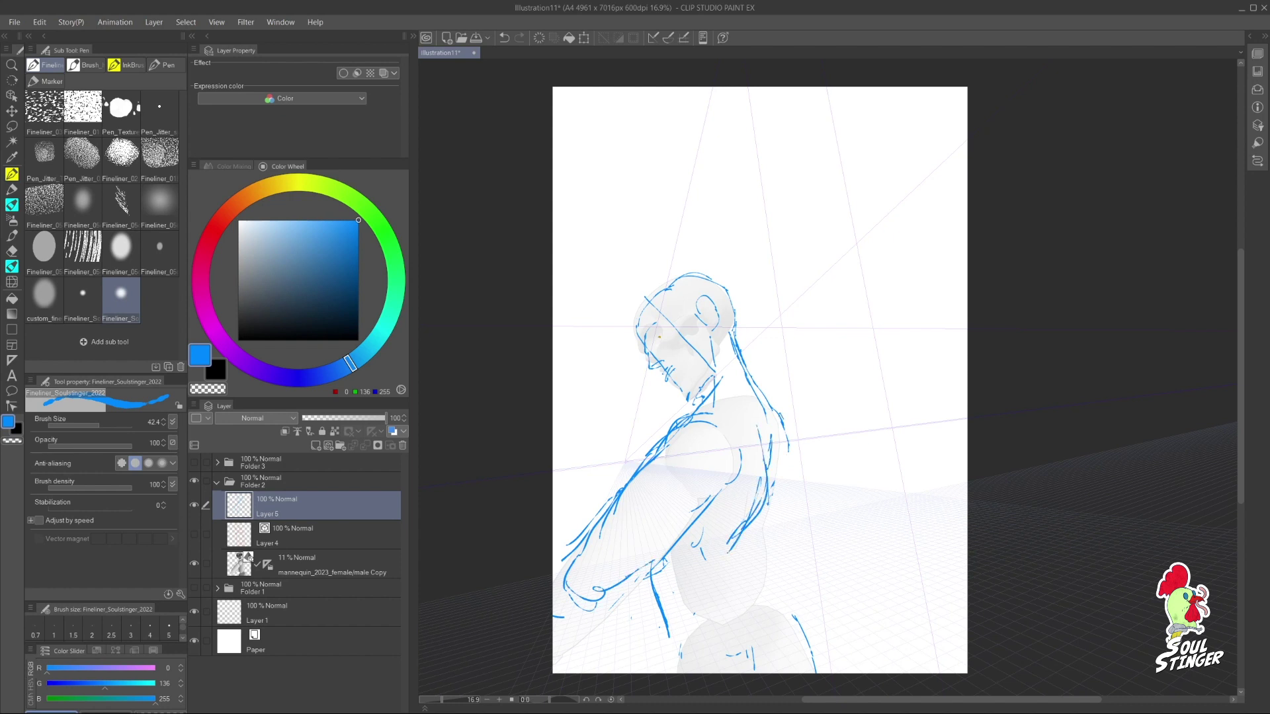
# Step: Extend the back contour down to the waist and erase the slanted front waist line
pyautogui.moveTo(775, 415); pyautogui.dragTo(776, 614)
pyautogui.press('e')
pyautogui.moveTo(652, 570); pyautogui.dragTo(668, 638)
pyautogui.press('p')
pyautogui.moveTo(672, 538); pyautogui.dragTo(685, 632)
pyautogui.hotkey('ctrl', 'z')
pyautogui.press('e')
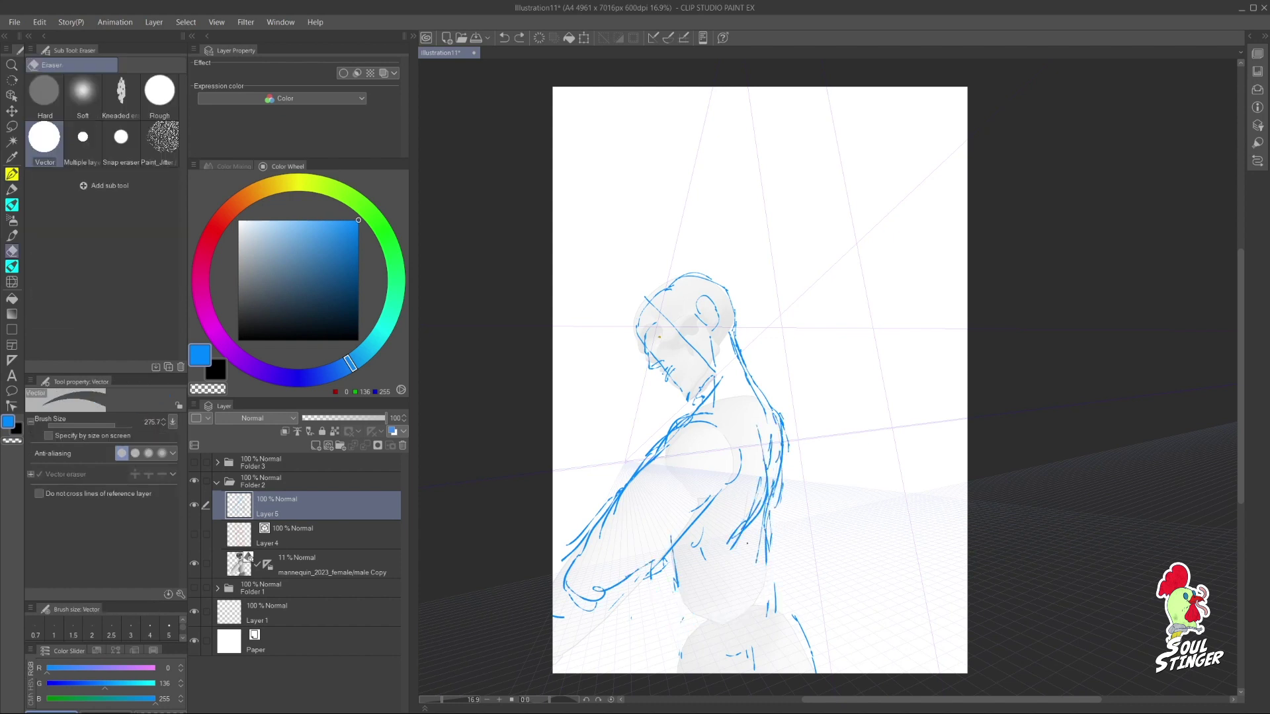
# Step: Sketch the shirt folds at the waist and the hand shapes of the folded arms
pyautogui.press('p')
pyautogui.moveTo(718, 566); pyautogui.dragTo(651, 605)
pyautogui.moveTo(748, 595); pyautogui.dragTo(642, 625)
pyautogui.moveTo(696, 504); pyautogui.dragTo(617, 582)
pyautogui.moveTo(611, 499); pyautogui.dragTo(585, 539)
pyautogui.moveTo(593, 517); pyautogui.dragTo(574, 558)
# Step: Sketch the hips and waistband of the trousers below the shirt
pyautogui.moveTo(747, 576); pyautogui.dragTo(761, 673)
pyautogui.moveTo(661, 589)
pyautogui.mouseDown()
pyautogui.moveTo(651, 674)
pyautogui.moveTo(668, 673)
pyautogui.mouseUp()
pyautogui.hotkey('ctrl', 'z')
pyautogui.moveTo(743, 588); pyautogui.dragTo(762, 672)
pyautogui.moveTo(645, 614)
pyautogui.mouseDown()
pyautogui.moveTo(656, 671)
pyautogui.moveTo(734, 671)
pyautogui.mouseUp()
pyautogui.moveTo(750, 633); pyautogui.dragTo(728, 654)
pyautogui.moveTo(703, 469); pyautogui.dragTo(708, 481)
# Step: Sketch the eye area and the hairline running from the forehead toward the ear
pyautogui.scroll(2, 633, 337)
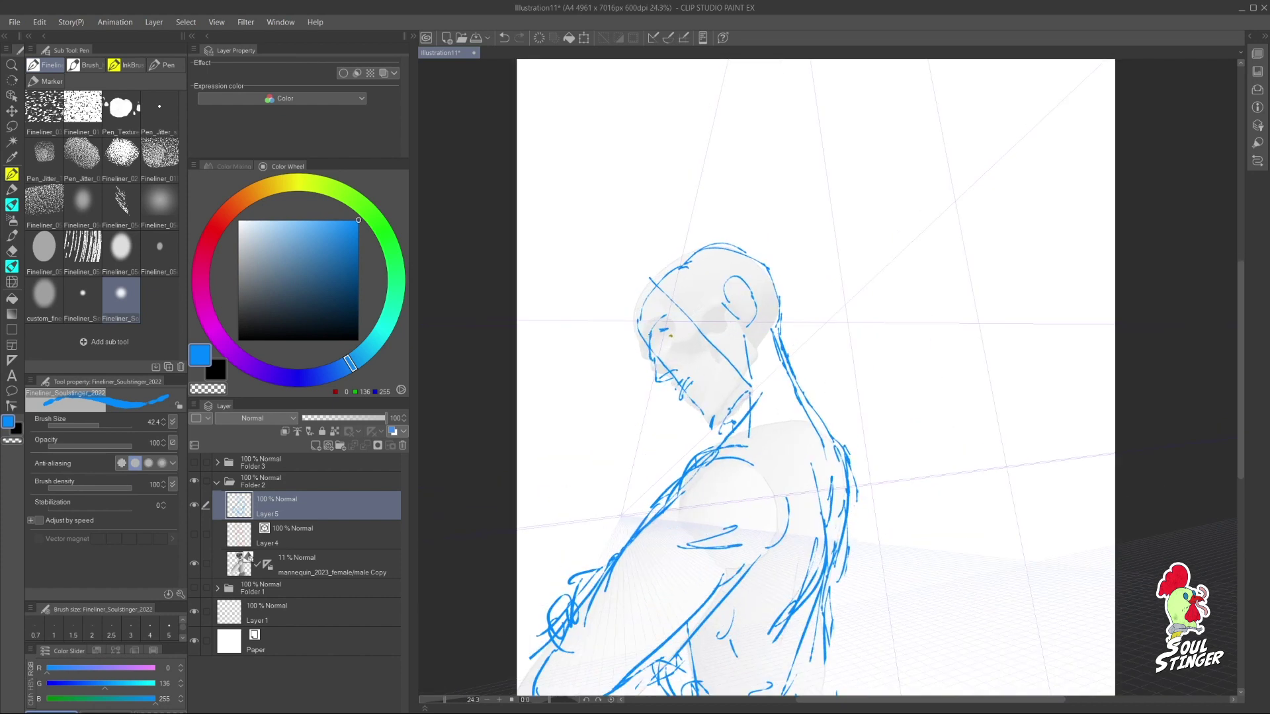
pyautogui.moveTo(656, 284); pyautogui.dragTo(643, 349)
pyautogui.moveTo(666, 287); pyautogui.dragTo(647, 302)
pyautogui.moveTo(662, 284); pyautogui.dragTo(703, 306)
pyautogui.moveTo(668, 294)
pyautogui.mouseDown()
pyautogui.moveTo(715, 305)
pyautogui.moveTo(731, 323)
pyautogui.mouseUp()
# Step: Sketch a large rounded outline above the head and fill in the hair behind the ear
pyautogui.moveTo(636, 332)
pyautogui.mouseDown()
pyautogui.moveTo(620, 323)
pyautogui.moveTo(697, 203)
pyautogui.mouseUp()
pyautogui.moveTo(710, 205)
pyautogui.mouseDown()
pyautogui.moveTo(786, 284)
pyautogui.moveTo(774, 324)
pyautogui.mouseUp()
pyautogui.moveTo(759, 305); pyautogui.dragTo(752, 317)
pyautogui.moveTo(761, 328); pyautogui.dragTo(754, 335)
pyautogui.moveTo(787, 270); pyautogui.dragTo(780, 295)
pyautogui.moveTo(774, 324); pyautogui.dragTo(766, 338)
pyautogui.moveTo(740, 289); pyautogui.dragTo(779, 263)
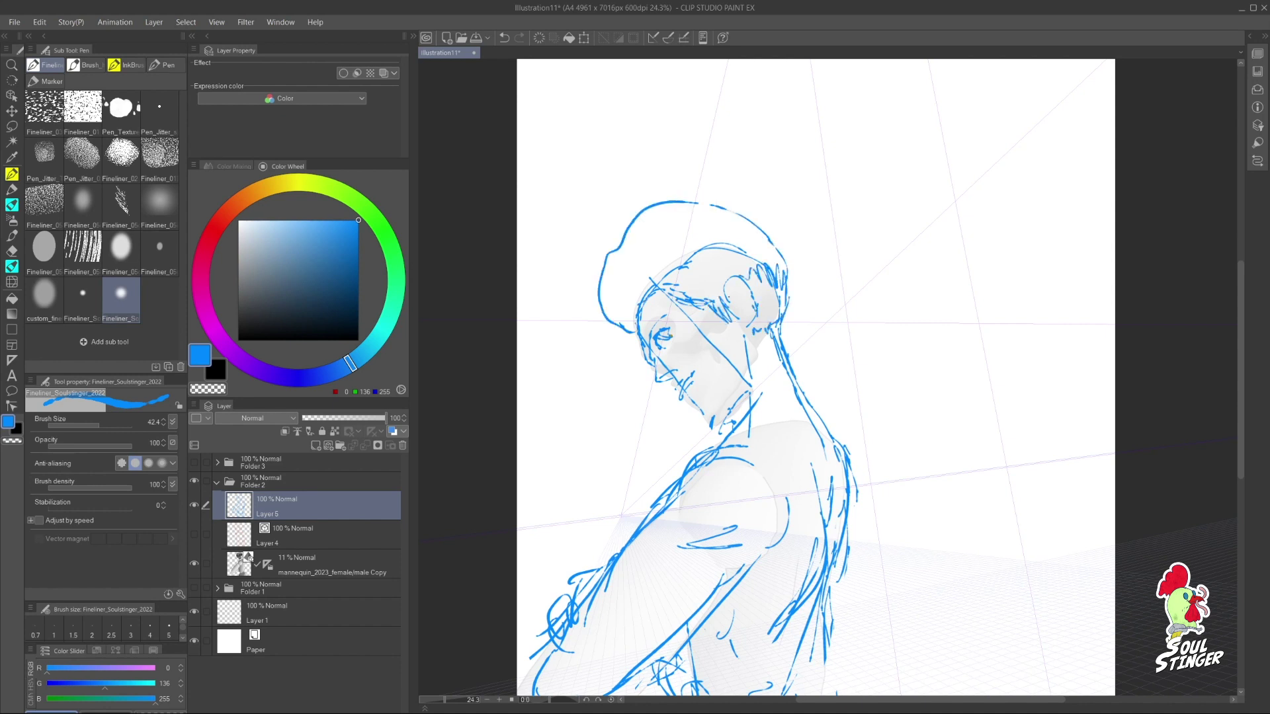
# Step: Hide the mannequin layer, erase the oversized outline above the head, and redraw it as a lower beret
pyautogui.scroll(-3, 708, 323)
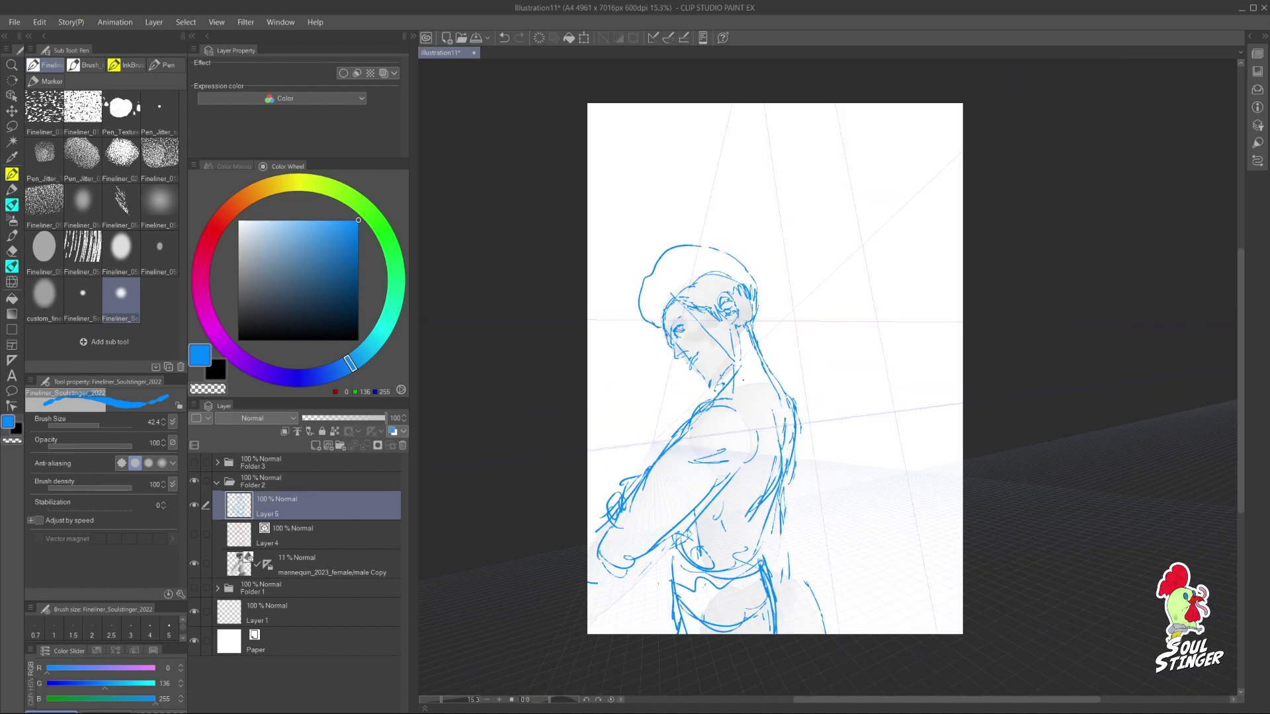
pyautogui.click(193, 563)
pyautogui.scroll(-5, 708, 323)
pyautogui.scroll(5, 708, 323)
pyautogui.press('e')
pyautogui.moveTo(698, 244); pyautogui.dragTo(642, 284)
pyautogui.press('p')
pyautogui.moveTo(640, 309)
pyautogui.mouseDown()
pyautogui.moveTo(656, 328)
pyautogui.moveTo(759, 295)
pyautogui.mouseUp()
pyautogui.scroll(-5, 678, 317)
pyautogui.scroll(5, 677, 316)
# Step: Sketch a pointed open collar around the neck and add sleeve folds across the near arm
pyautogui.moveTo(731, 378); pyautogui.dragTo(781, 352)
pyautogui.moveTo(732, 376); pyautogui.dragTo(790, 396)
pyautogui.moveTo(720, 387)
pyautogui.mouseDown()
pyautogui.moveTo(699, 388)
pyautogui.moveTo(659, 440)
pyautogui.moveTo(669, 454)
pyautogui.mouseUp()
pyautogui.hotkey('ctrl', 'z')
pyautogui.moveTo(656, 483); pyautogui.dragTo(753, 454)
pyautogui.moveTo(661, 524); pyautogui.dragTo(720, 494)
pyautogui.moveTo(802, 383)
pyautogui.mouseDown()
pyautogui.moveTo(789, 407)
pyautogui.moveTo(807, 361)
pyautogui.mouseUp()
pyautogui.moveTo(690, 408); pyautogui.dragTo(748, 382)
# Step: Add curved hair strokes on top of the head beneath the beret outline
pyautogui.scroll(1, 666, 299)
pyautogui.moveTo(654, 334)
pyautogui.mouseDown()
pyautogui.moveTo(709, 302)
pyautogui.moveTo(685, 311)
pyautogui.mouseUp()
pyautogui.hotkey('ctrl', 'z')
pyautogui.moveTo(698, 285); pyautogui.dragTo(713, 306)
pyautogui.moveTo(694, 267); pyautogui.dragTo(744, 273)
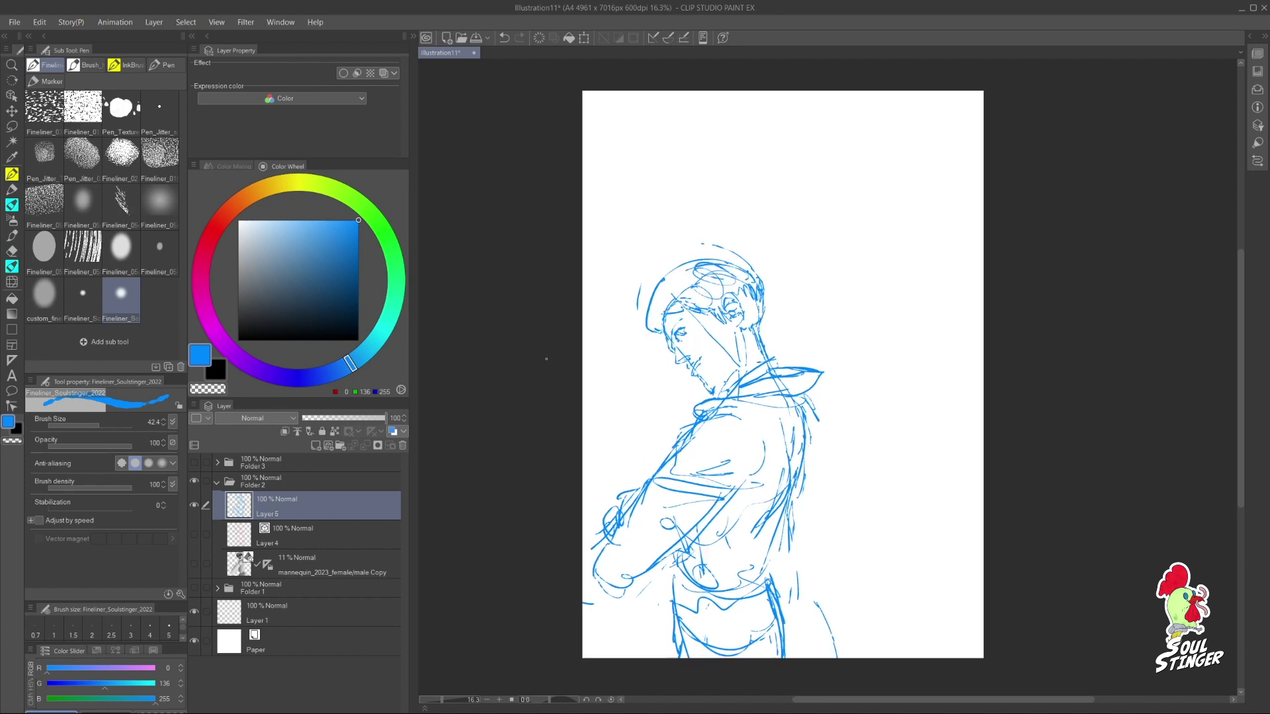
# Step: Show Folder 3 with the second figure, and erase the front figure's beret to rework the hair
pyautogui.click(195, 515)
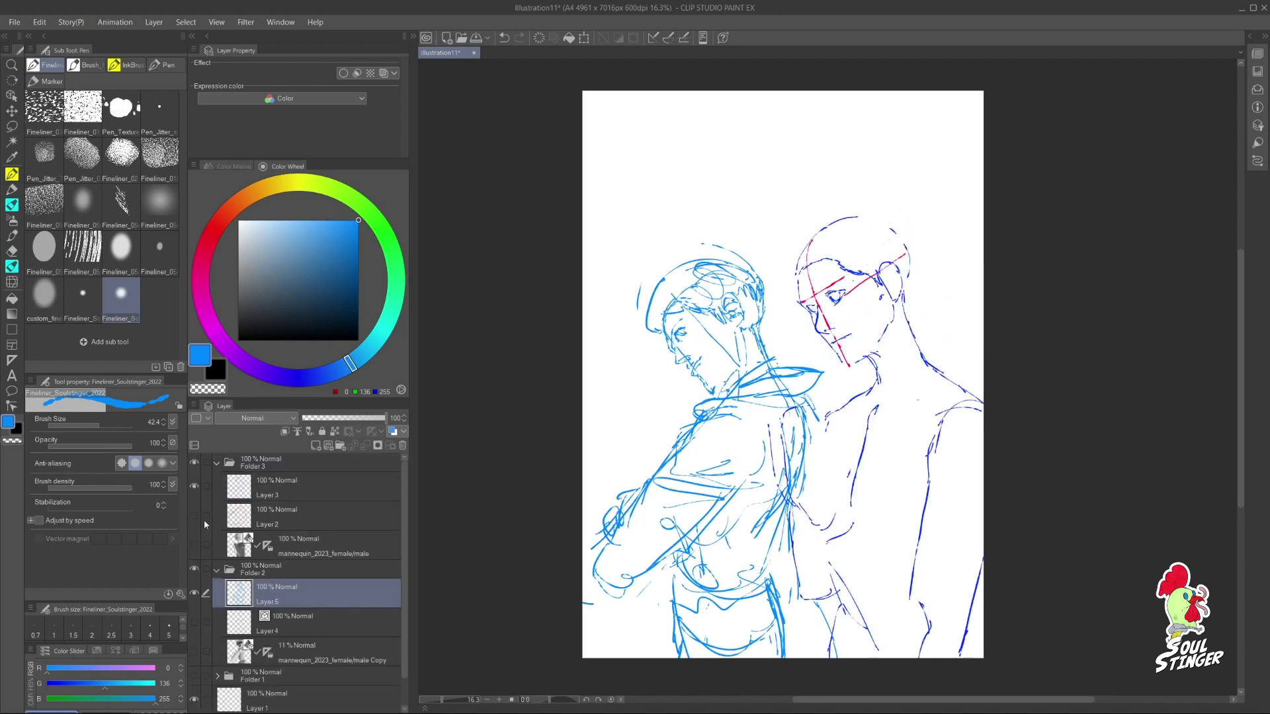
pyautogui.press('e')
pyautogui.press('p')
pyautogui.moveTo(693, 307); pyautogui.dragTo(760, 274)
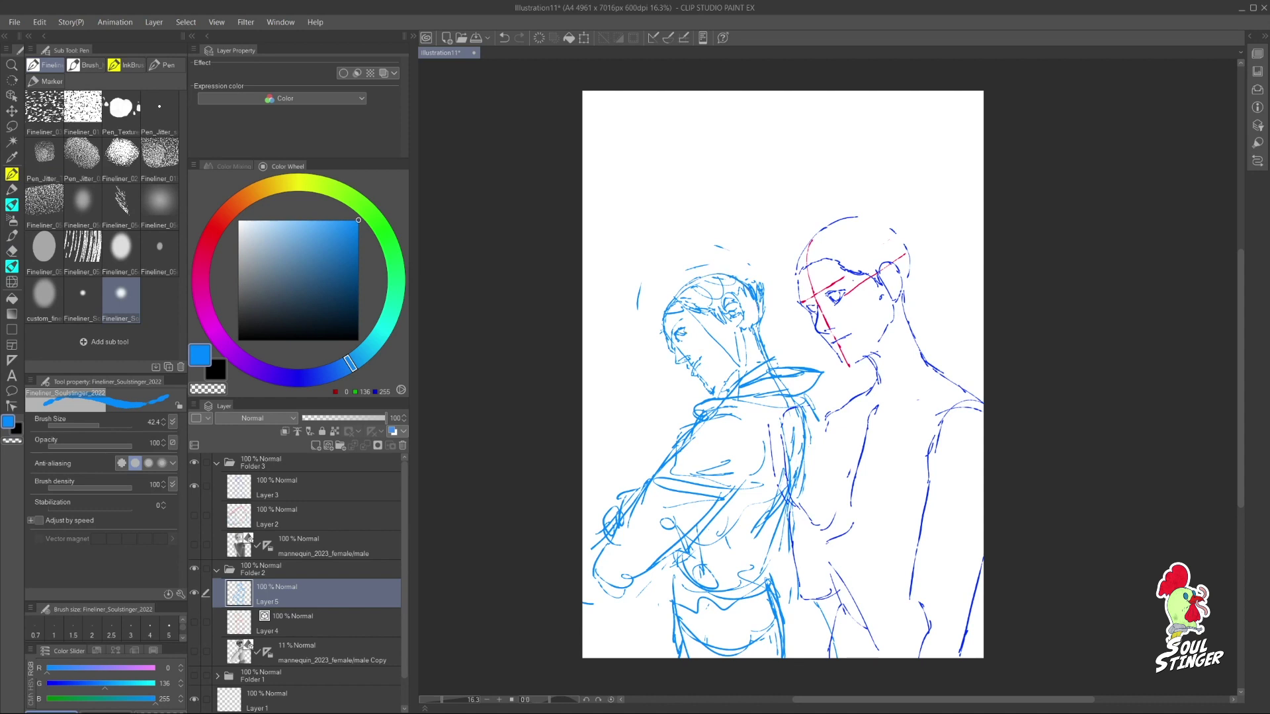
pyautogui.press('e')
pyautogui.press('p')
pyautogui.moveTo(661, 283)
pyautogui.mouseDown()
pyautogui.moveTo(640, 267)
pyautogui.moveTo(651, 274)
pyautogui.mouseUp()
pyautogui.moveTo(705, 380)
pyautogui.mouseDown()
pyautogui.moveTo(742, 357)
pyautogui.moveTo(701, 373)
pyautogui.mouseUp()
# Step: Undo the latest strokes on the front figure's head
pyautogui.scroll(2, 701, 373)
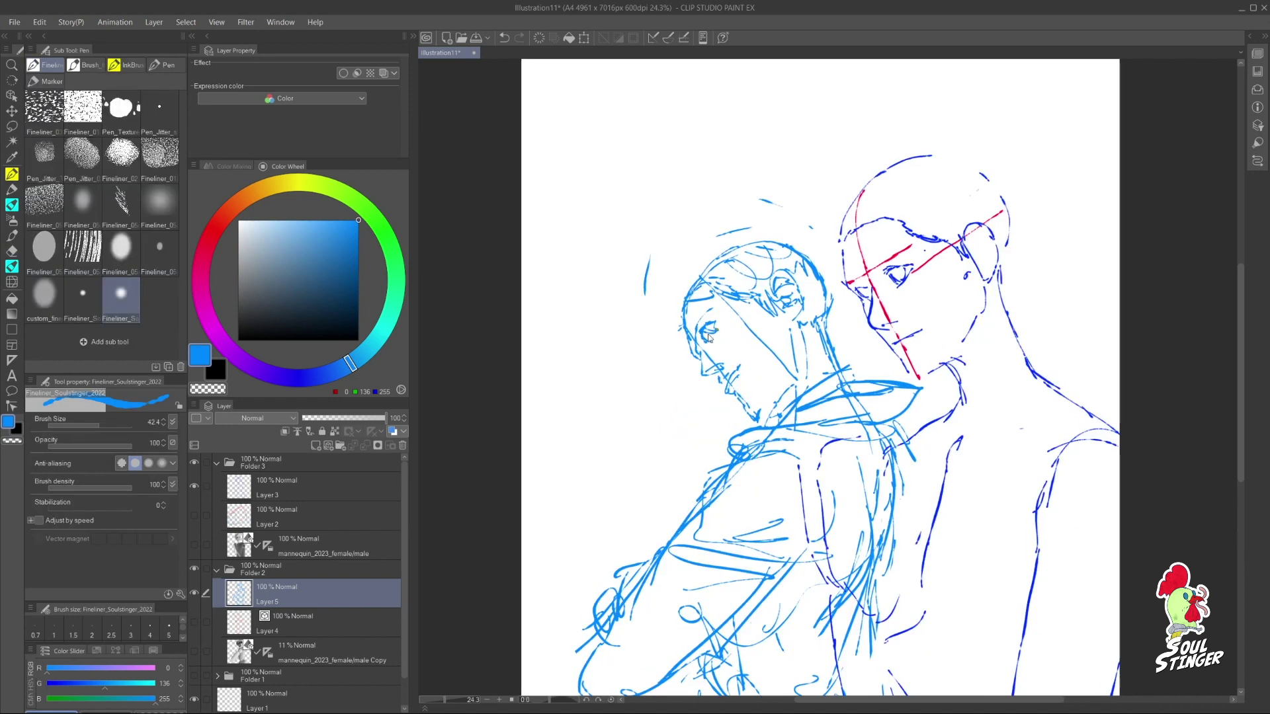
pyautogui.hotkey('ctrl', 'z')
pyautogui.scroll(1, 691, 306)
pyautogui.hotkey('ctrl', 'z')
pyautogui.scroll(-5, 650, 359)
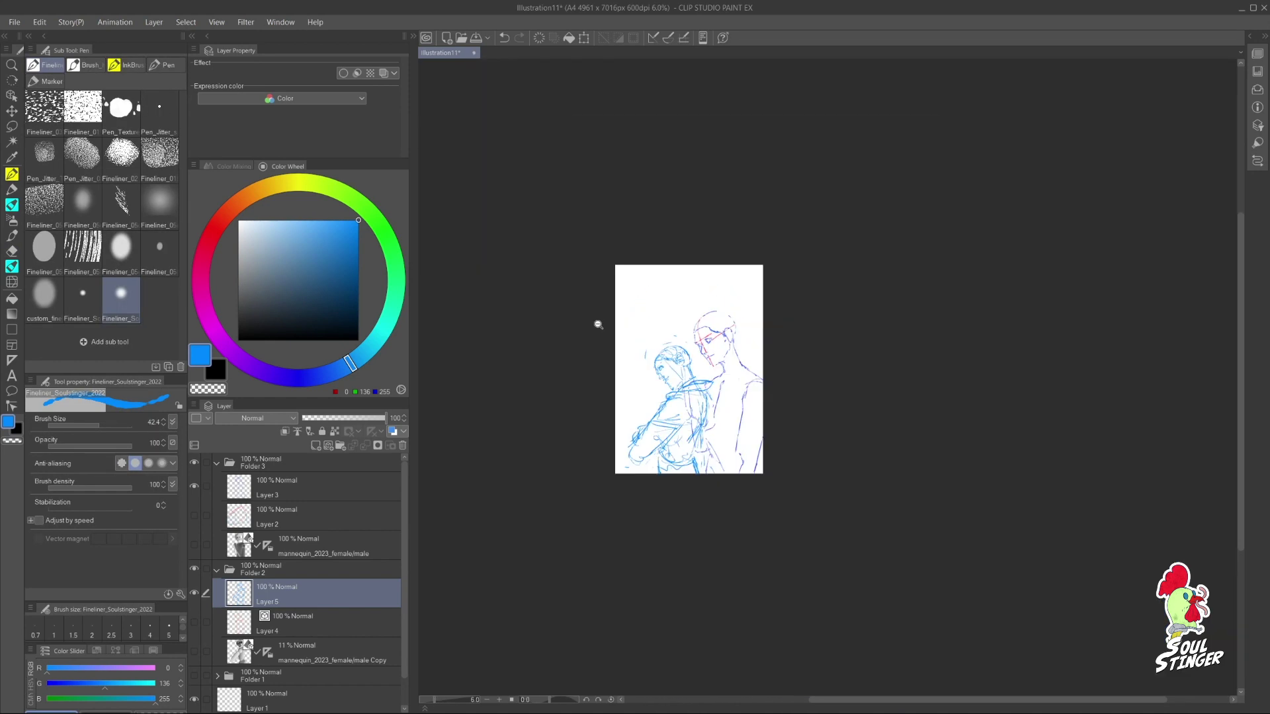
pyautogui.scroll(2, 649, 360)
pyautogui.hotkey('ctrl', 'z')
pyautogui.hotkey('ctrl', 'z')
pyautogui.hotkey('ctrl', 'z')
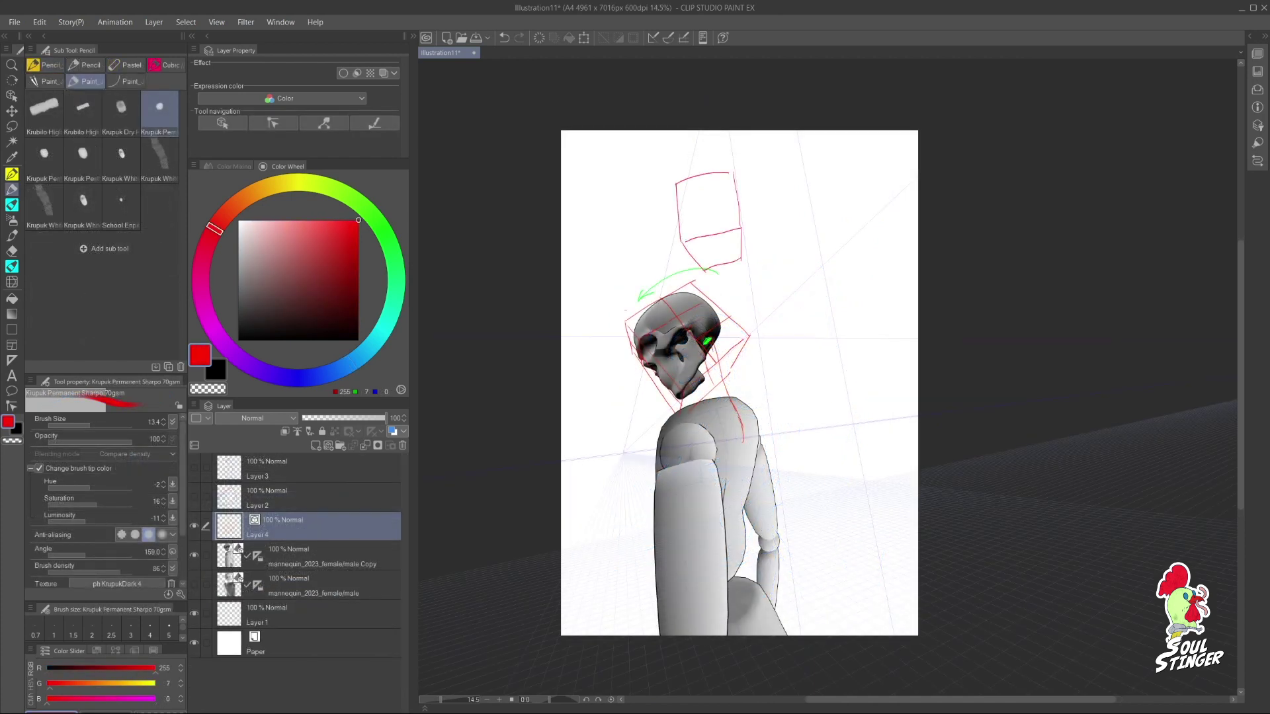
# Step: Duplicate the mannequin layer and turn and shift the copy so its skull fits the upper red head box
pyautogui.moveTo(645, 295); pyautogui.dragTo(648, 285)
pyautogui.moveTo(304, 557); pyautogui.dragTo(303, 537)
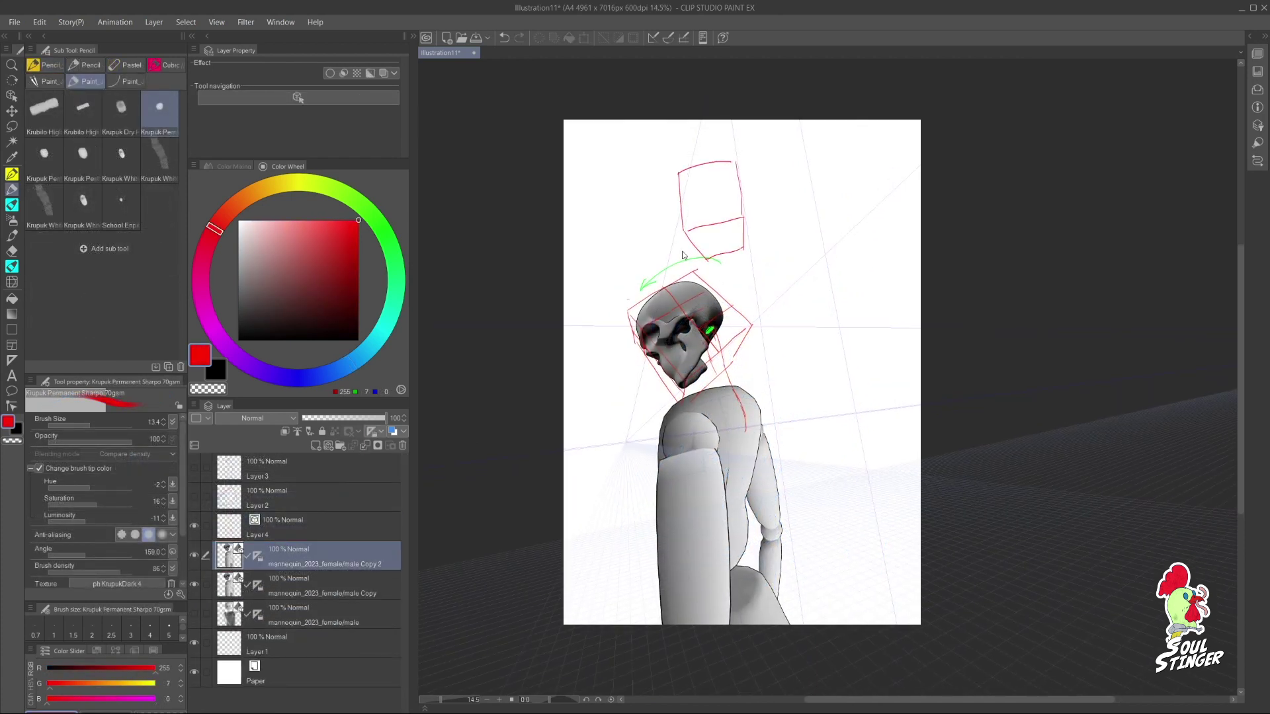
pyautogui.moveTo(681, 251); pyautogui.dragTo(721, 207)
pyautogui.moveTo(703, 250); pyautogui.dragTo(754, 209)
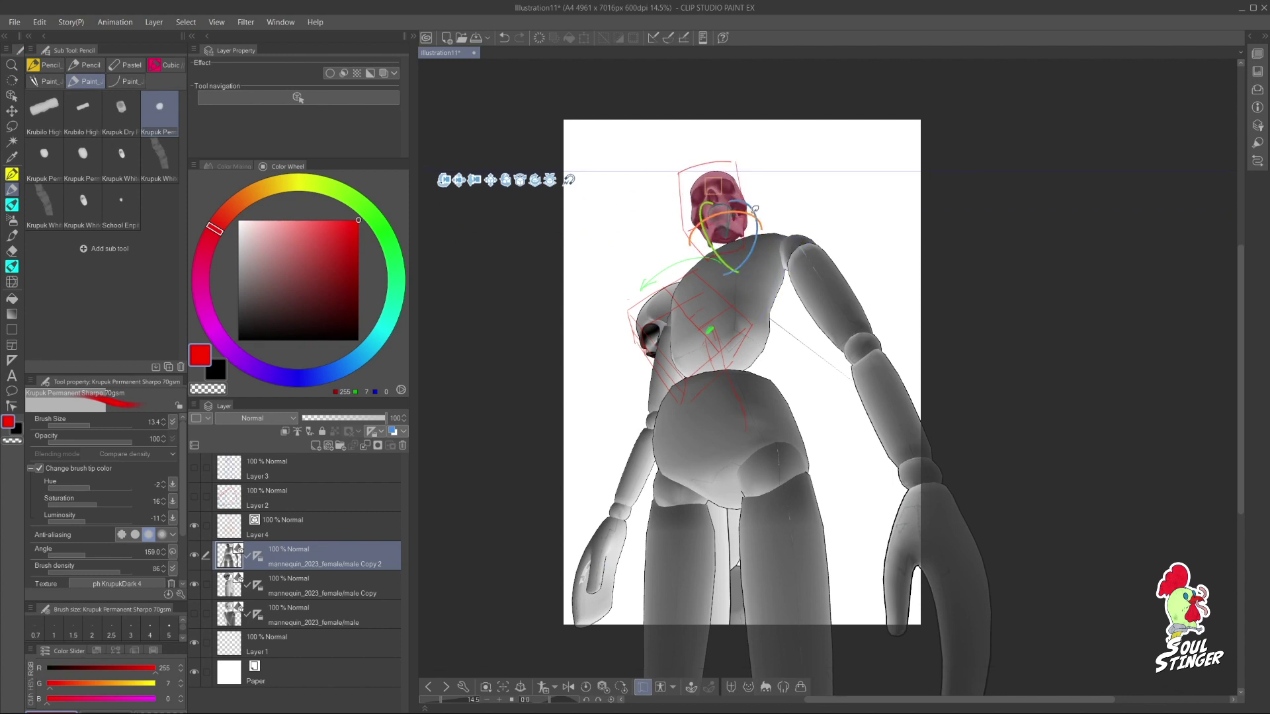
pyautogui.moveTo(459, 180); pyautogui.dragTo(450, 176)
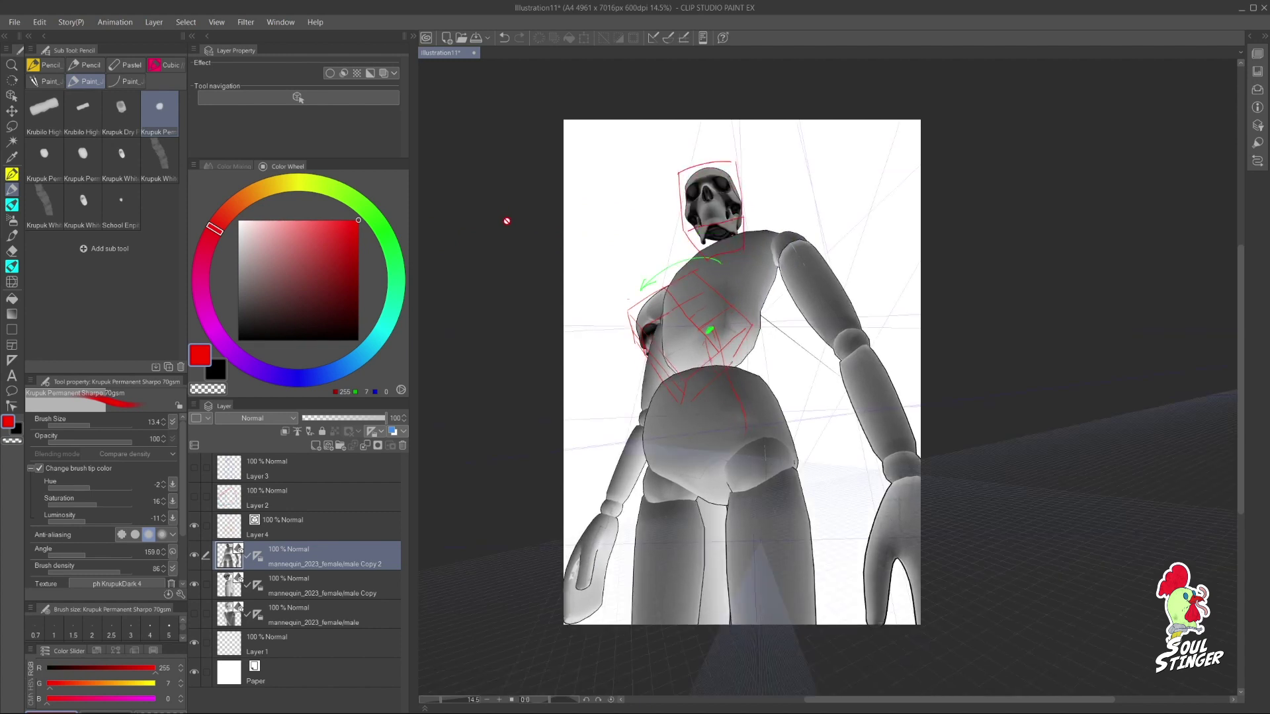
# Step: Select the upper red head box on Layer 4 with a rectangular marquee, then copy and paste it
pyautogui.click(229, 530)
pyautogui.press('m')
pyautogui.moveTo(674, 153)
pyautogui.mouseDown()
pyautogui.moveTo(676, 256)
pyautogui.moveTo(722, 137)
pyautogui.moveTo(668, 218)
pyautogui.moveTo(780, 251)
pyautogui.mouseUp()
pyautogui.hotkey('ctrl', 'c')
pyautogui.hotkey('ctrl', 'v')
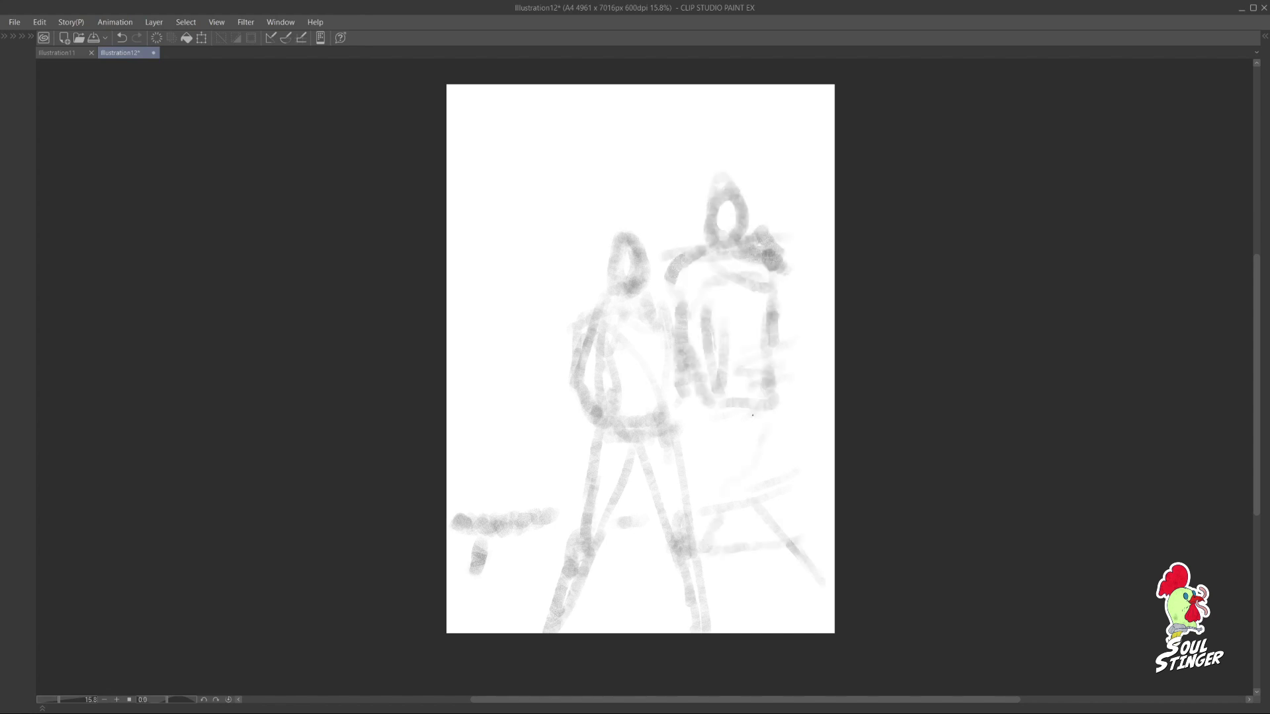
# Step: Block in the right standing figure's legs with broad grey strokes in Illustration12
pyautogui.moveTo(685, 397); pyautogui.dragTo(682, 486)
pyautogui.moveTo(769, 403); pyautogui.dragTo(753, 574)
pyautogui.moveTo(731, 420)
pyautogui.mouseDown()
pyautogui.moveTo(721, 472)
pyautogui.moveTo(747, 517)
pyautogui.mouseUp()
pyautogui.moveTo(706, 405); pyautogui.dragTo(691, 489)
pyautogui.moveTo(726, 426); pyautogui.dragTo(704, 519)
pyautogui.moveTo(686, 506); pyautogui.dragTo(688, 613)
# Step: Block in the lower-left foreground figure's head, shoulders and bent arm with grey strokes
pyautogui.moveTo(455, 418); pyautogui.dragTo(550, 441)
pyautogui.moveTo(491, 339)
pyautogui.mouseDown()
pyautogui.moveTo(495, 422)
pyautogui.moveTo(564, 474)
pyautogui.mouseUp()
pyautogui.moveTo(573, 503); pyautogui.dragTo(475, 585)
pyautogui.moveTo(453, 410); pyautogui.dragTo(451, 514)
pyautogui.hotkey('ctrl', 'z')
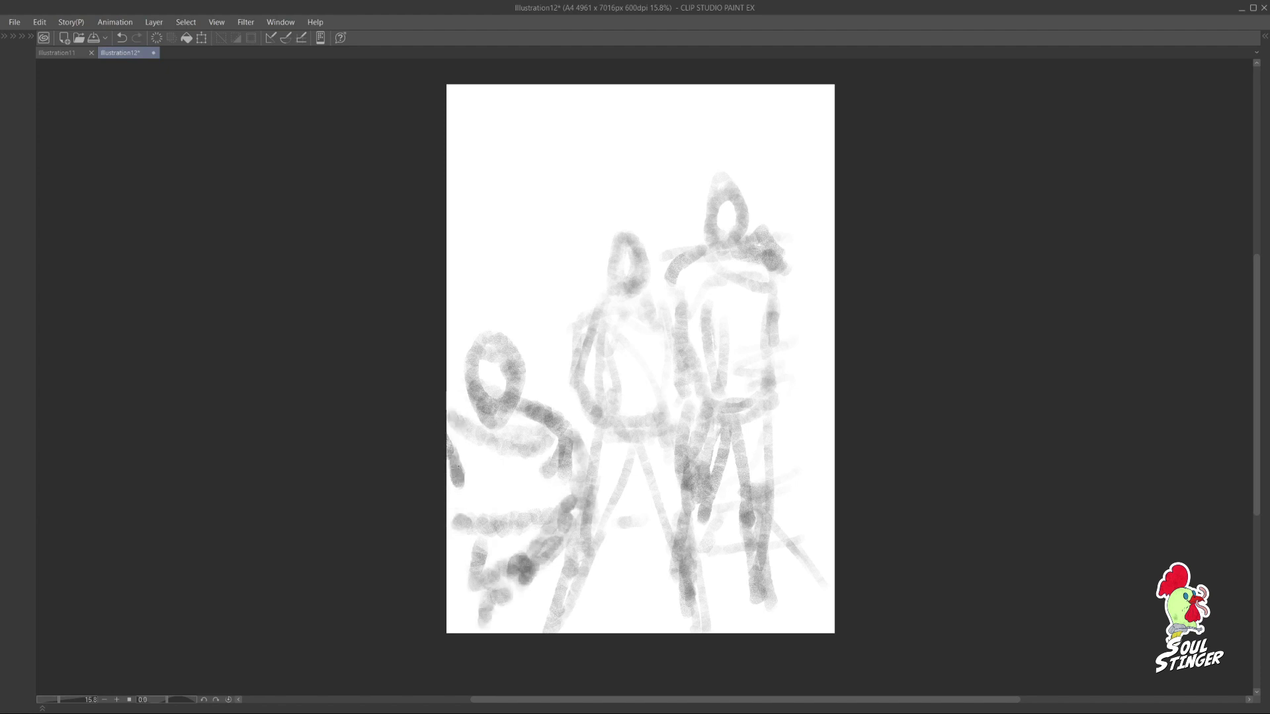
# Step: Block in a tall rear figure at the left and a small distant figure between the two standing ones
pyautogui.moveTo(519, 215); pyautogui.dragTo(590, 235)
pyautogui.moveTo(549, 248); pyautogui.dragTo(572, 345)
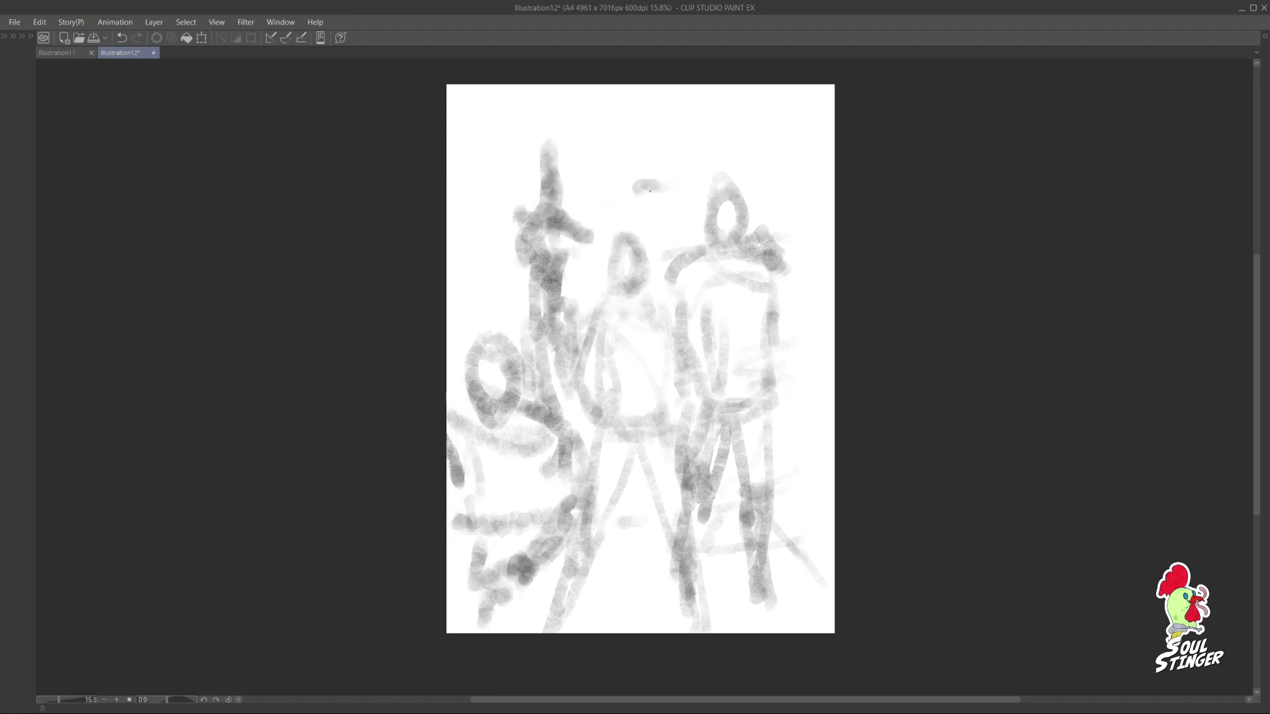
pyautogui.hotkey('ctrl', 'z')
pyautogui.moveTo(651, 152); pyautogui.dragTo(672, 200)
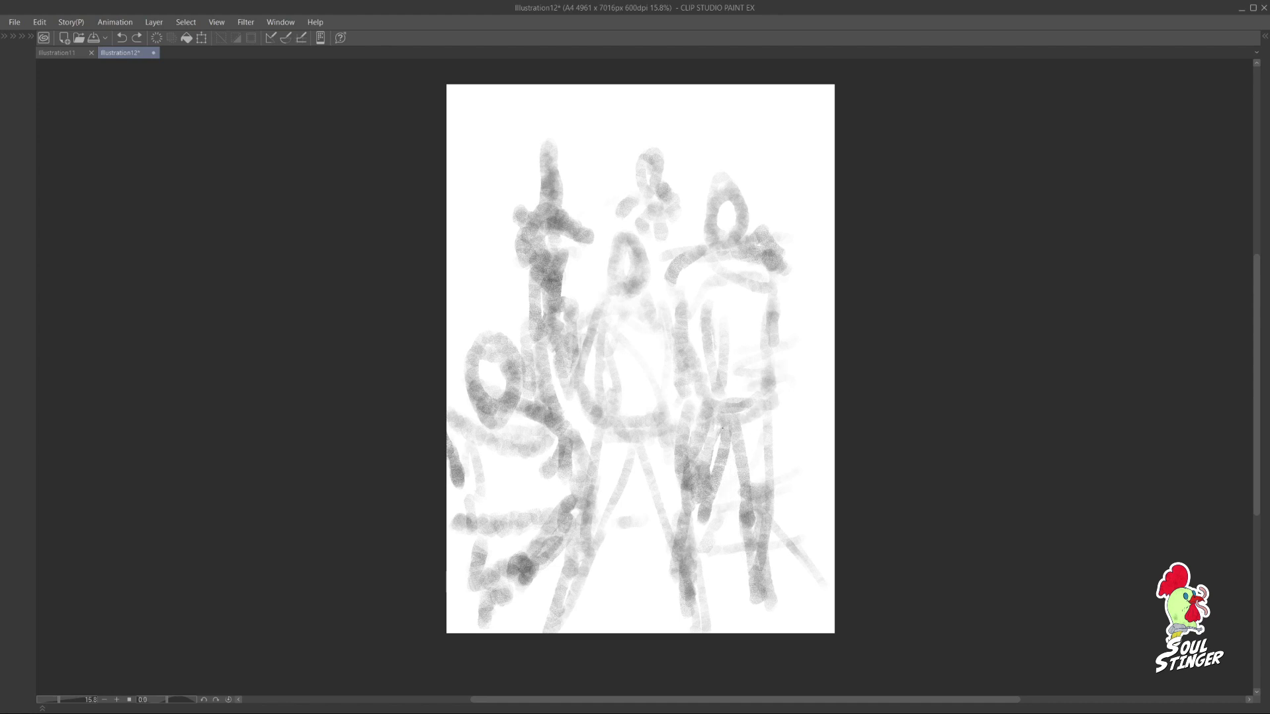
pyautogui.moveTo(703, 439)
pyautogui.mouseDown()
pyautogui.moveTo(794, 562)
pyautogui.moveTo(691, 595)
pyautogui.mouseUp()
pyautogui.moveTo(789, 514); pyautogui.dragTo(824, 504)
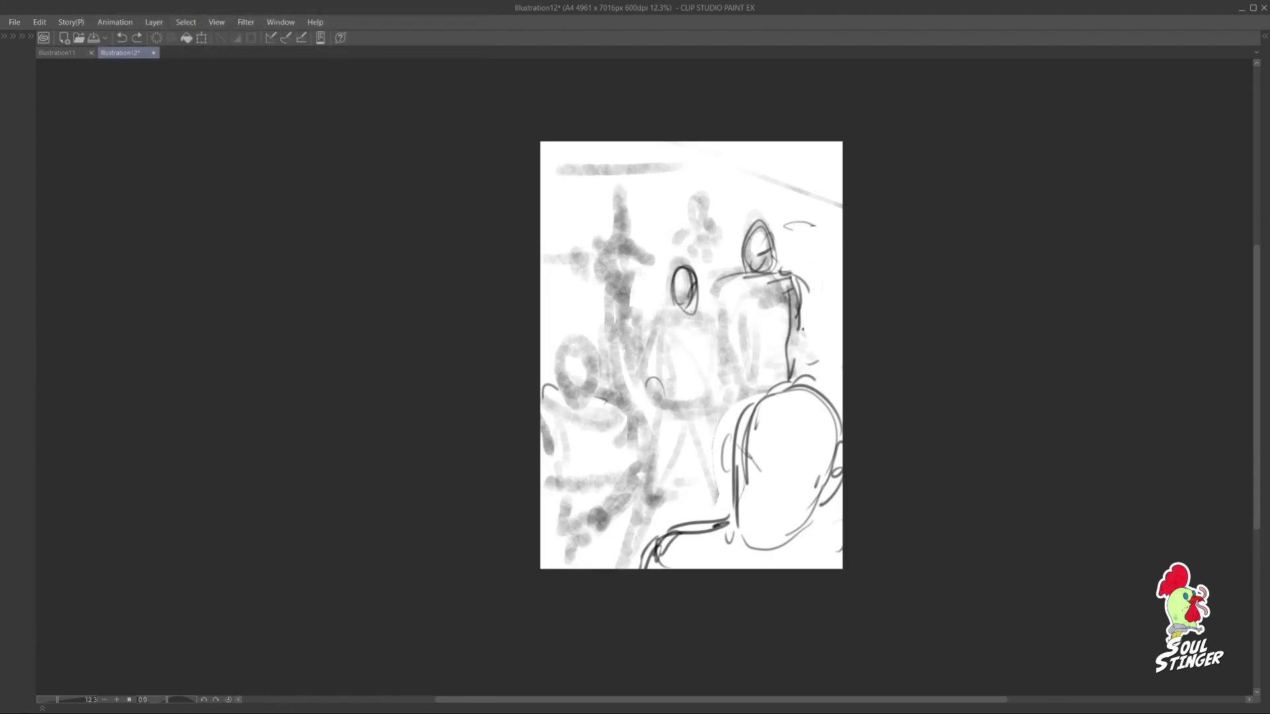
# Step: Show the palettes and the Material palette, and place the male skull 3D model on the canvas
pyautogui.moveTo(778, 447); pyautogui.dragTo(778, 478)
pyautogui.press('Tab')
pyautogui.click(413, 36)
pyautogui.moveTo(537, 89); pyautogui.dragTo(1078, 486)
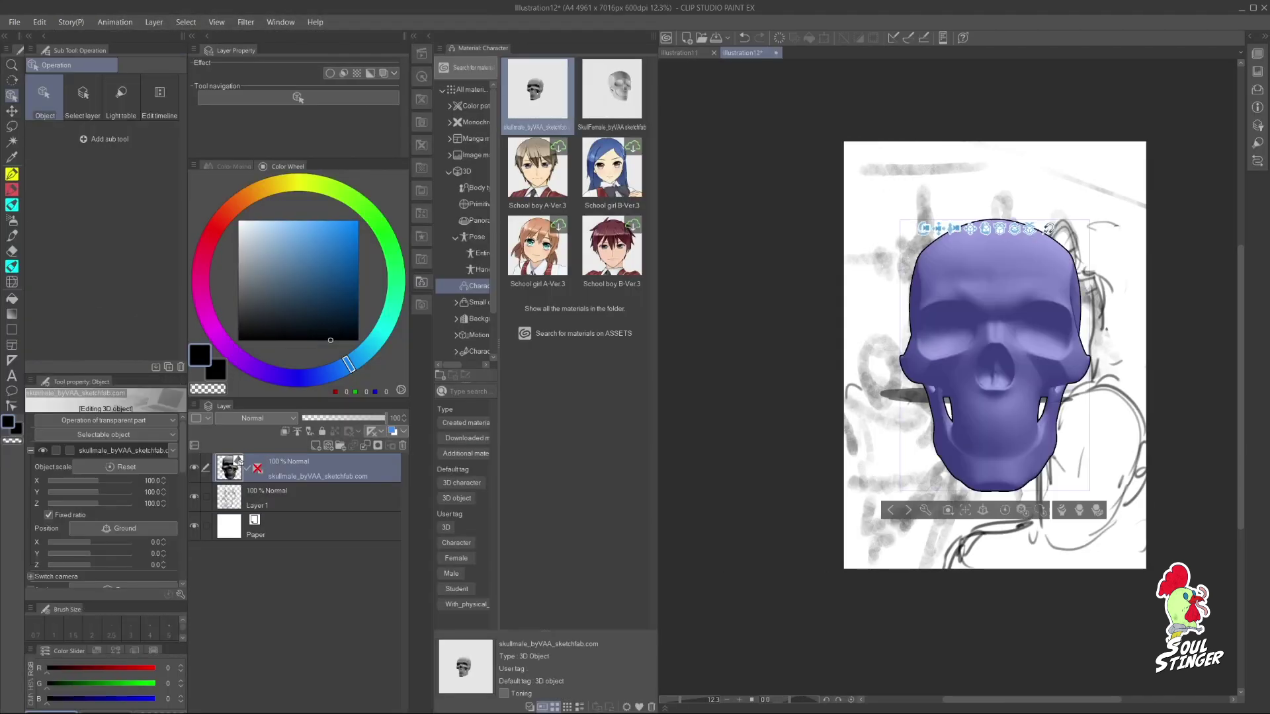
# Step: Shrink the male skull in the view and fit it over the right standing figure's head
pyautogui.moveTo(953, 228); pyautogui.dragTo(949, 404)
pyautogui.moveTo(956, 318); pyautogui.dragTo(1022, 241)
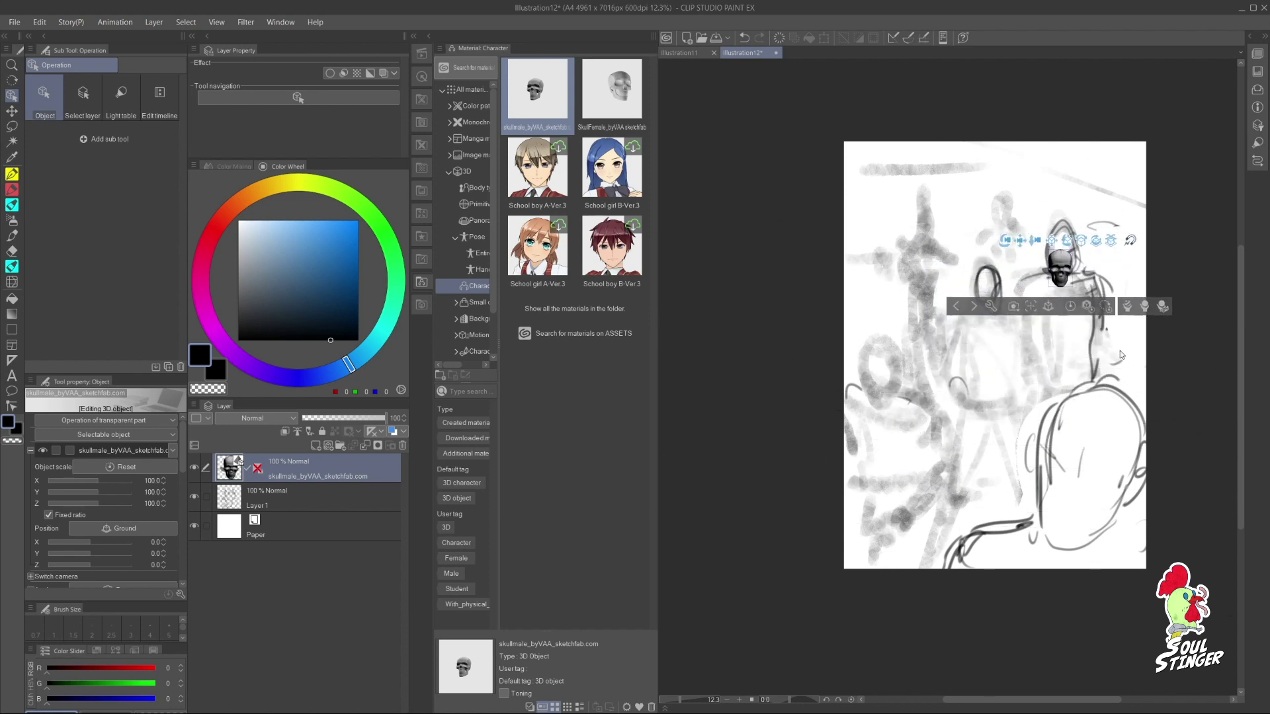
pyautogui.scroll(-1, 66, 521)
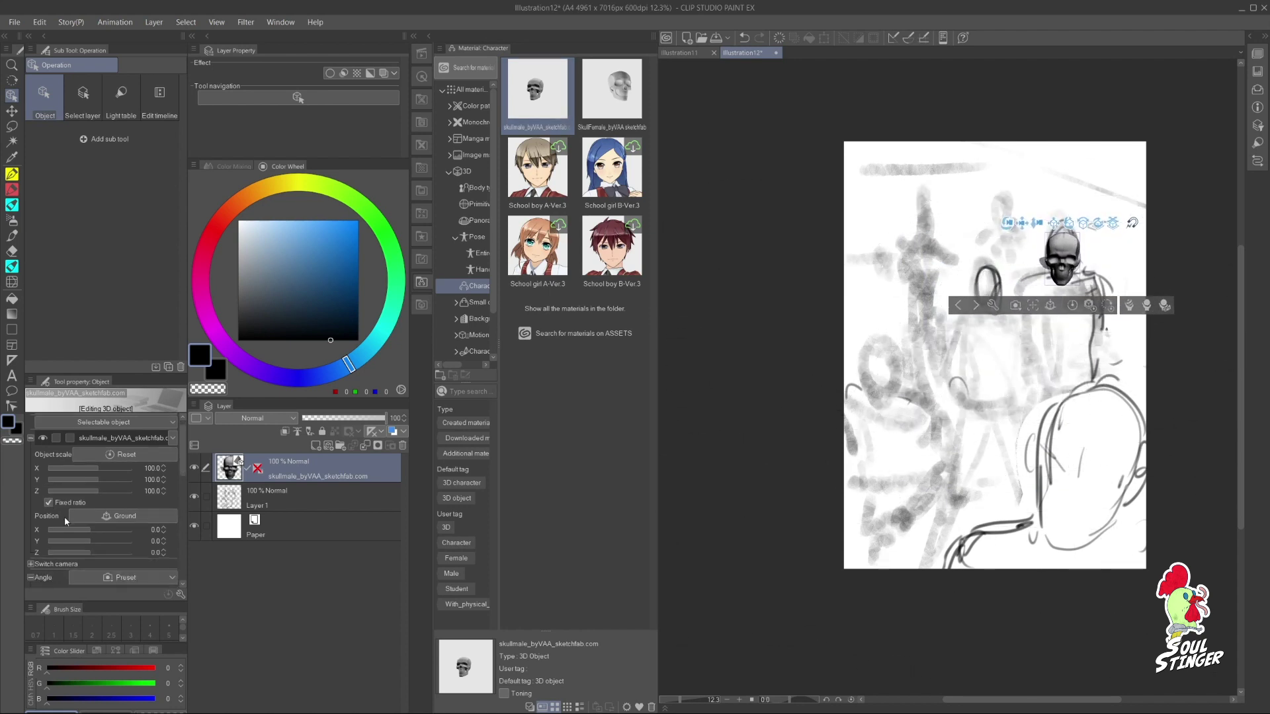
pyautogui.scroll(-8, 66, 521)
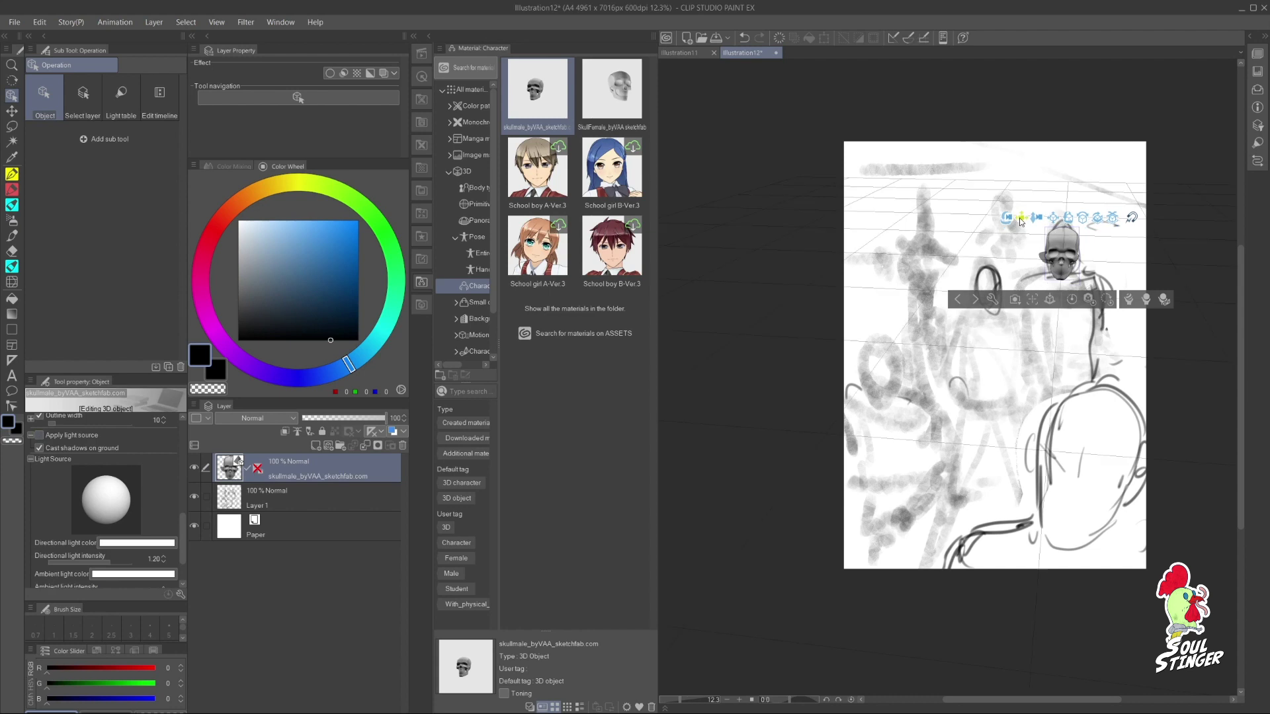
# Step: Place the female skull on the middle figure's head and another male skull on the left foreground figure's head
pyautogui.moveTo(611, 89); pyautogui.dragTo(1005, 265)
pyautogui.hotkey('ctrl', 'z')
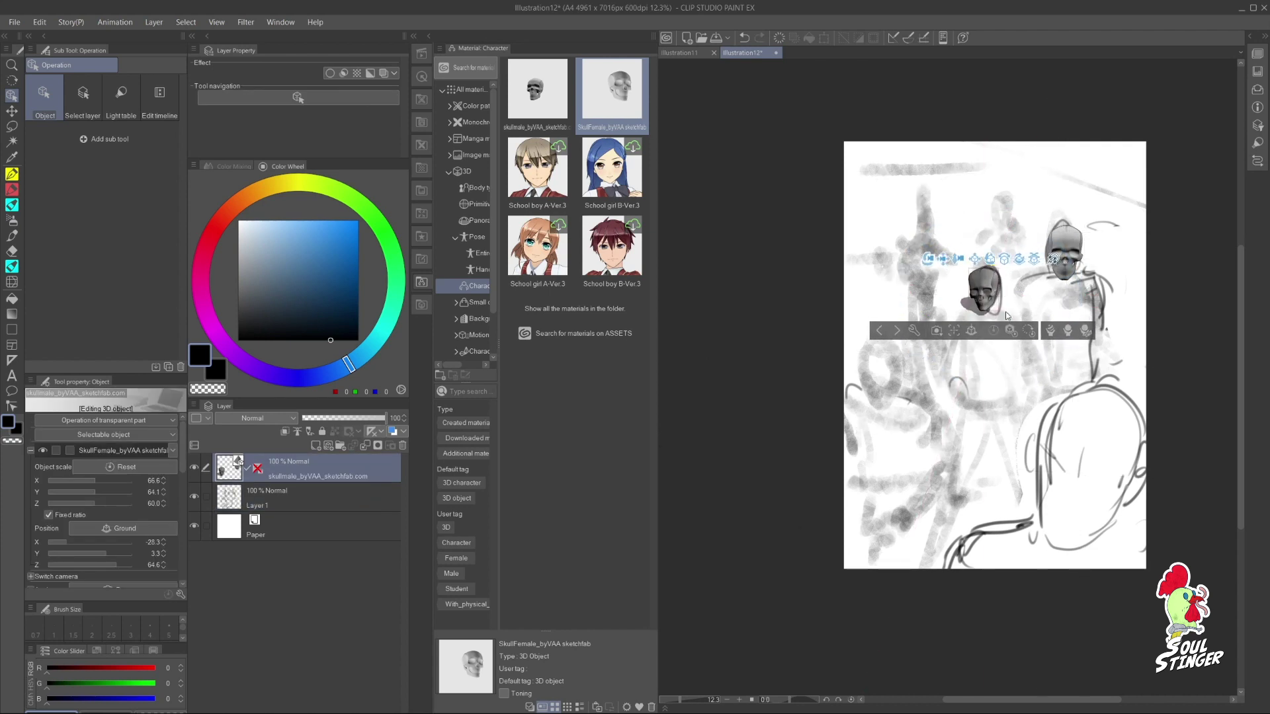
pyautogui.moveTo(537, 89); pyautogui.dragTo(886, 400)
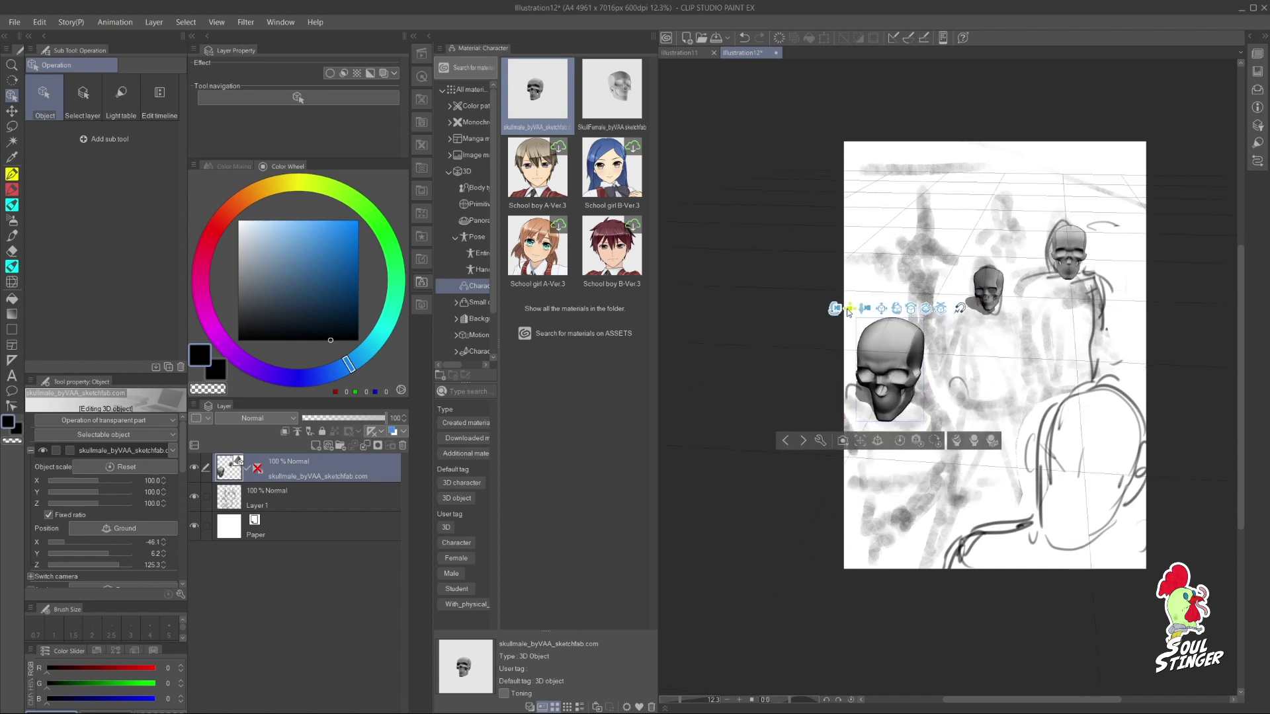
pyautogui.moveTo(877, 389); pyautogui.dragTo(903, 371)
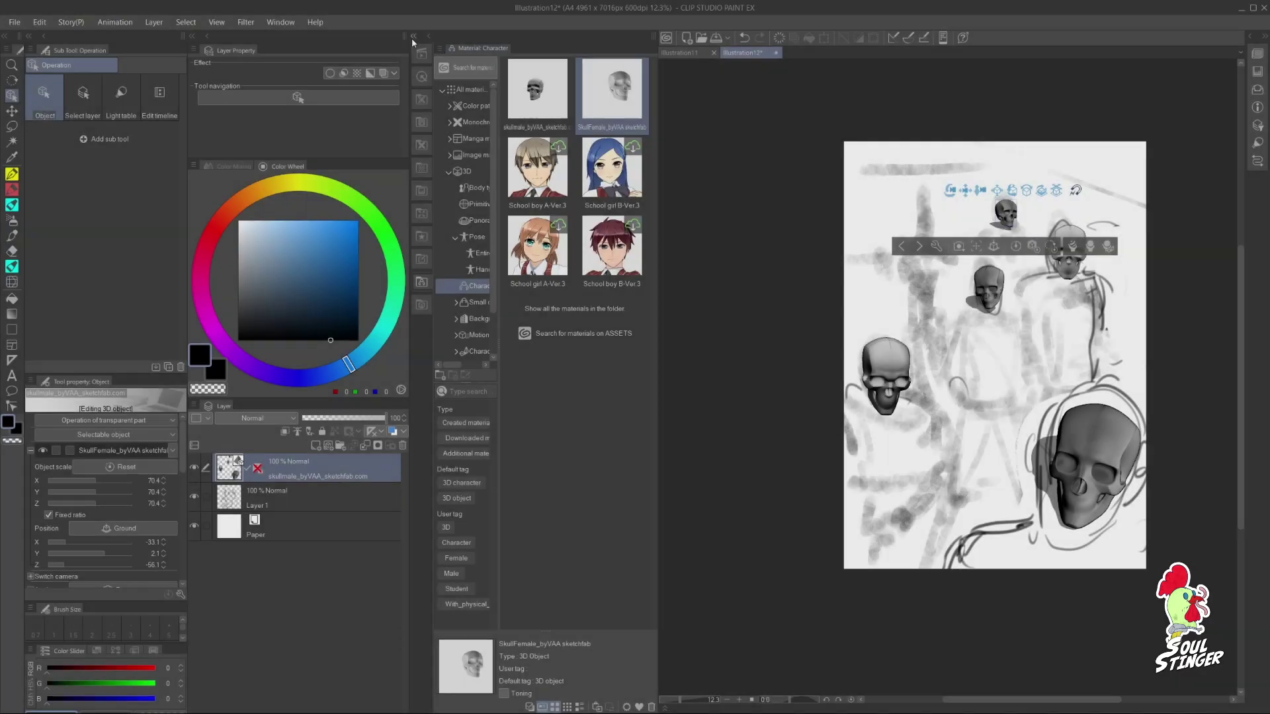
# Step: Sketch the left foreground figure's shoulder with the BestBrush pencil and enable the skull layer's perspective ruler for straight guide lines on Layer 2
pyautogui.press('p')
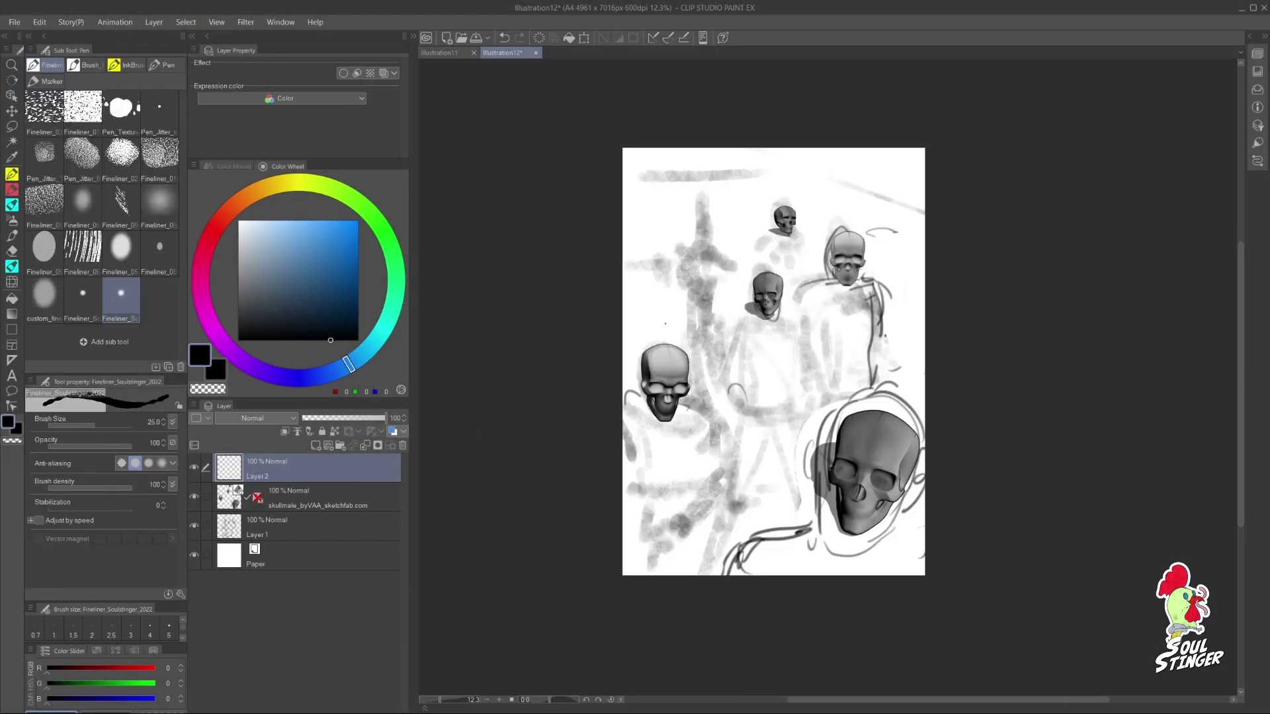
pyautogui.press('p')
pyautogui.moveTo(688, 405); pyautogui.dragTo(709, 417)
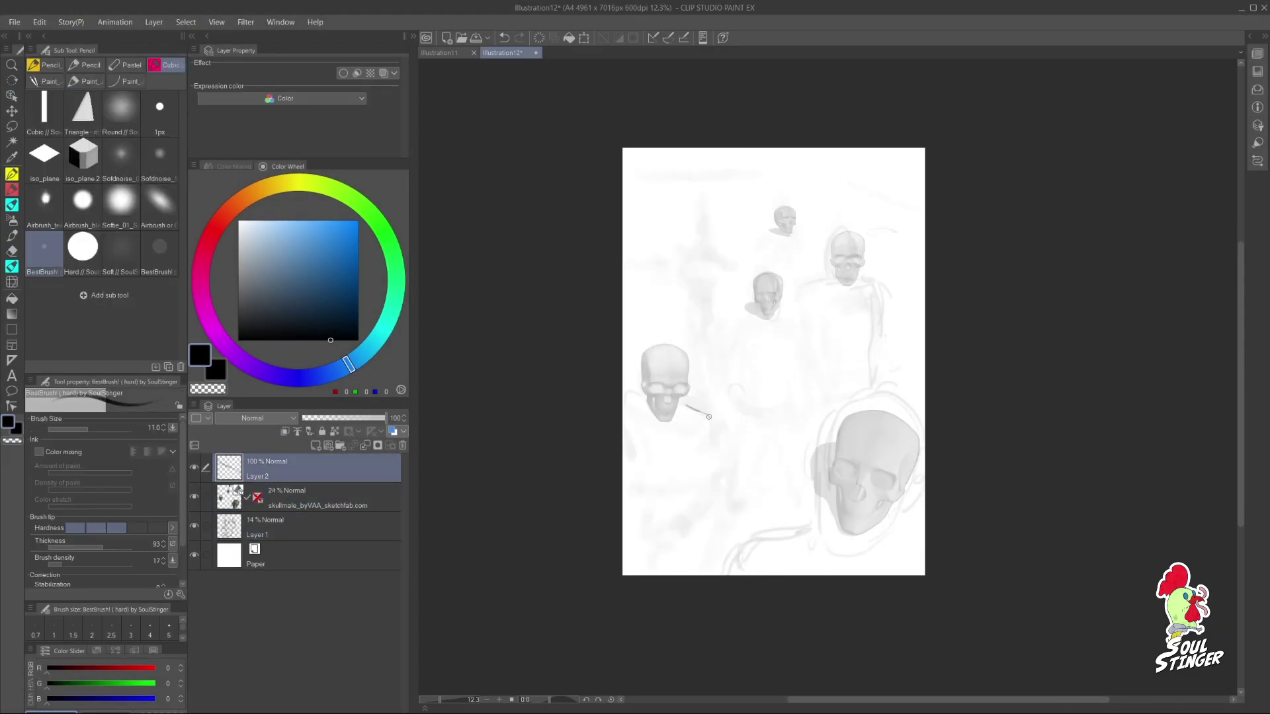
pyautogui.keyDown('shift'); pyautogui.click(258, 498); pyautogui.keyUp('shift')
pyautogui.click(284, 463)
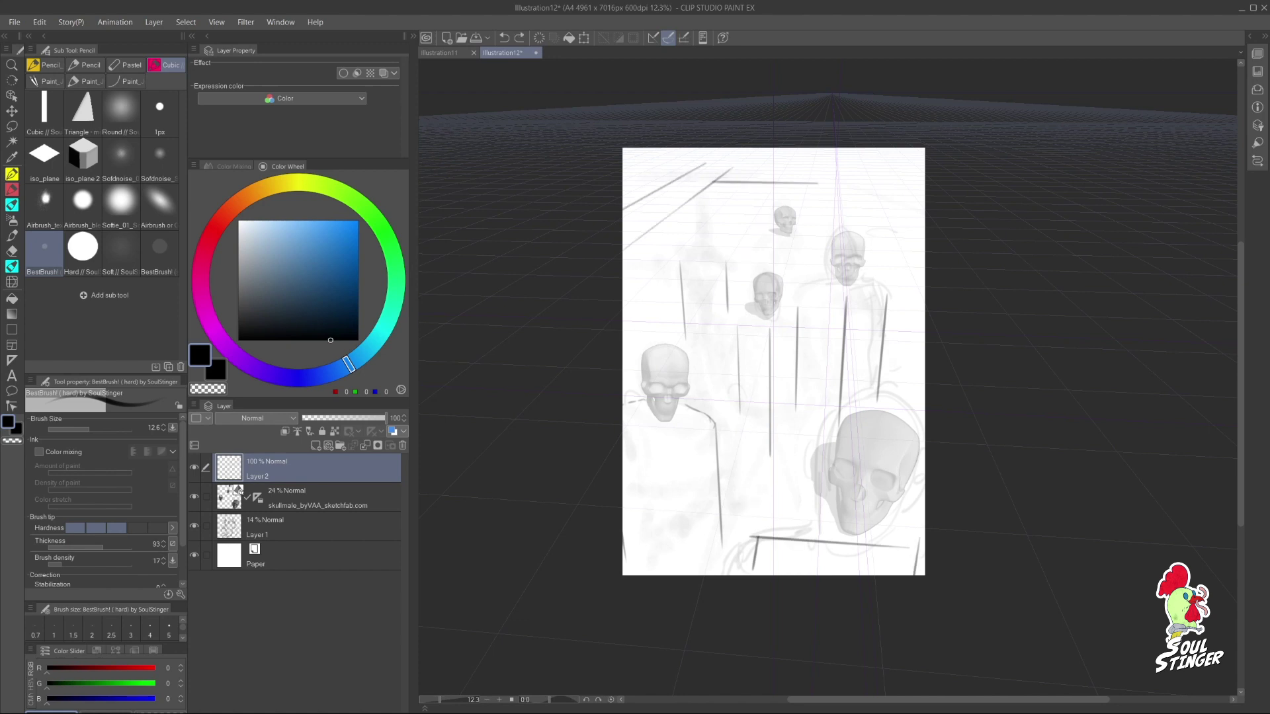
# Step: Set Layer 2 to 43% opacity, add a new drawing layer above it, and turn off the skull layer's perspective ruler
pyautogui.click(338, 418)
pyautogui.click(316, 445)
pyautogui.keyDown('shift'); pyautogui.click(257, 527); pyautogui.keyUp('shift')
pyautogui.click(284, 465)
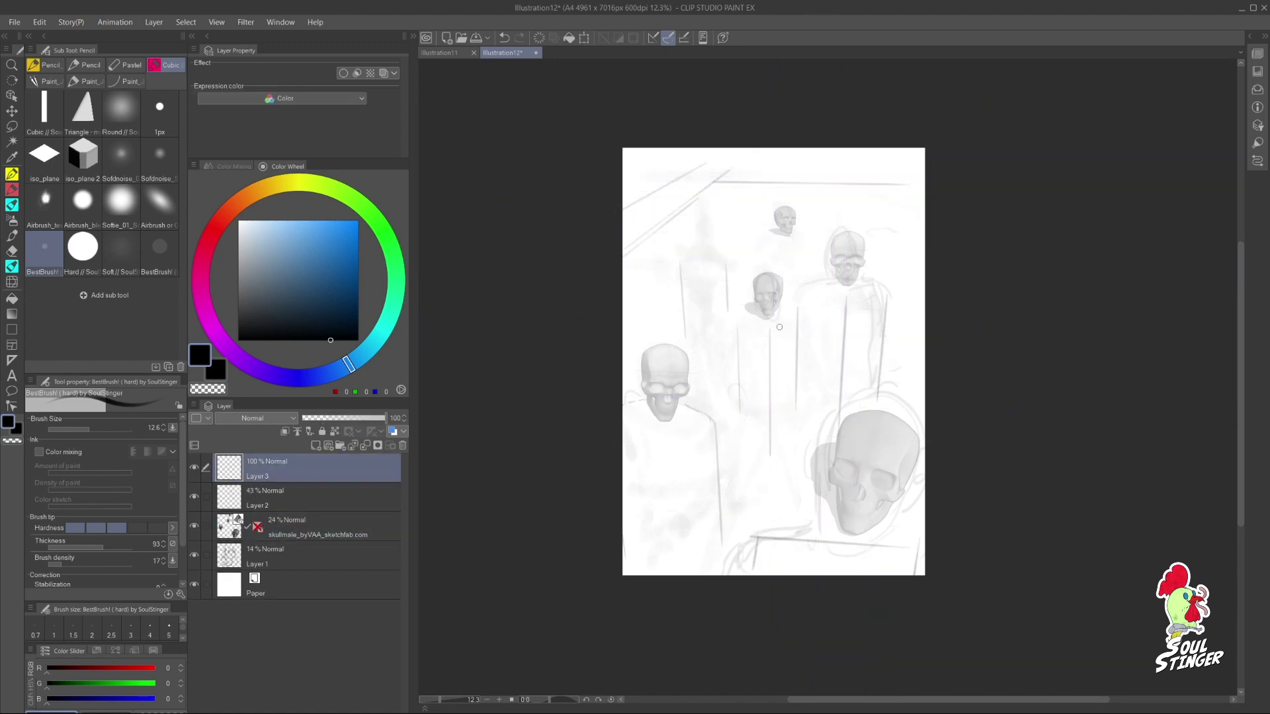
# Step: Set the opacity of the rough sketch on Layer 1 to 42% and of the skull 3D layer to 41%
pyautogui.click(291, 554)
pyautogui.click(337, 418)
pyautogui.click(287, 474)
pyautogui.click(316, 526)
pyautogui.click(337, 418)
# Step: Hide the perspective guide lines on Layer 2, lower Layer 1 to 27% opacity, and make Layer 3 the active layer
pyautogui.click(310, 497)
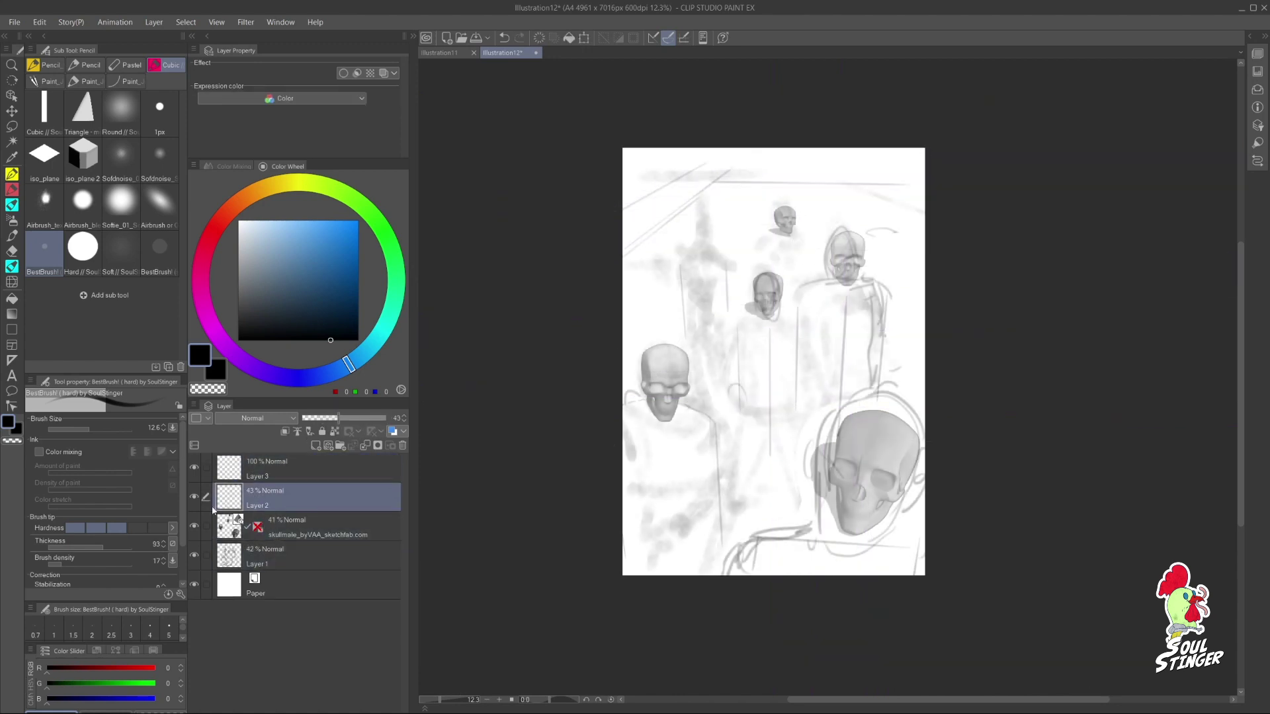
pyautogui.click(194, 497)
pyautogui.scroll(3, 709, 318)
pyautogui.click(298, 555)
pyautogui.click(325, 418)
pyautogui.click(298, 468)
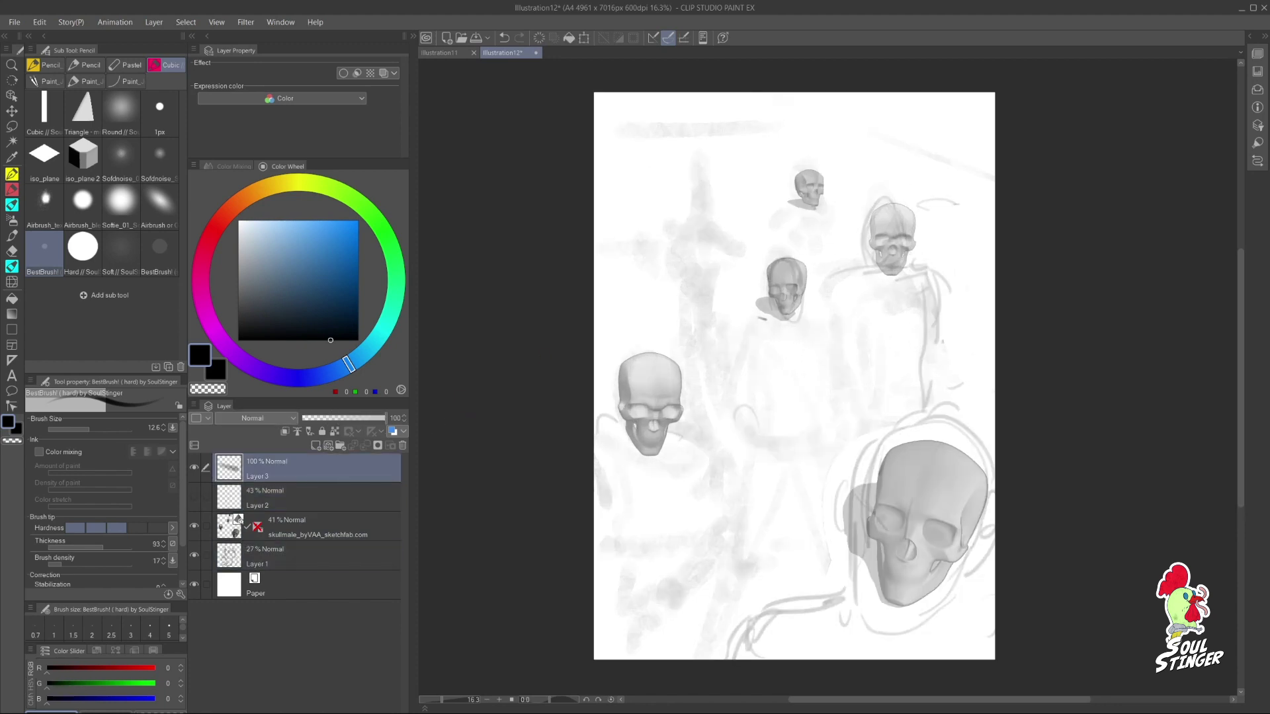
# Step: Choose a bright red and sketch the middle figure's hooded torso and arms below the skull
pyautogui.click(214, 230)
pyautogui.click(358, 225)
pyautogui.moveTo(759, 325); pyautogui.dragTo(753, 327)
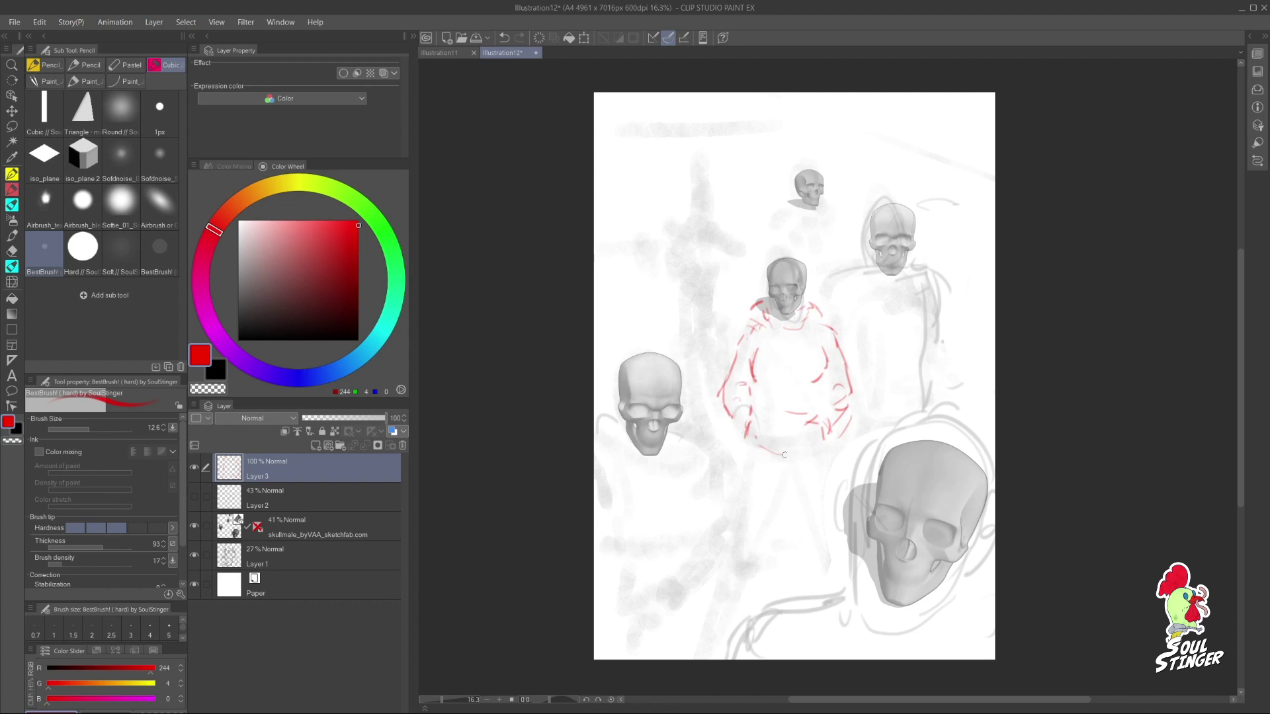
# Step: Adjust the right standing figure's skull and sketch his head, face and shoulders in red over it on Layer 3
pyautogui.moveTo(926, 265); pyautogui.dragTo(943, 291)
pyautogui.click(318, 527)
pyautogui.click(893, 240)
pyautogui.moveTo(893, 242); pyautogui.dragTo(826, 284)
pyautogui.click(298, 469)
pyautogui.moveTo(895, 273); pyautogui.dragTo(878, 291)
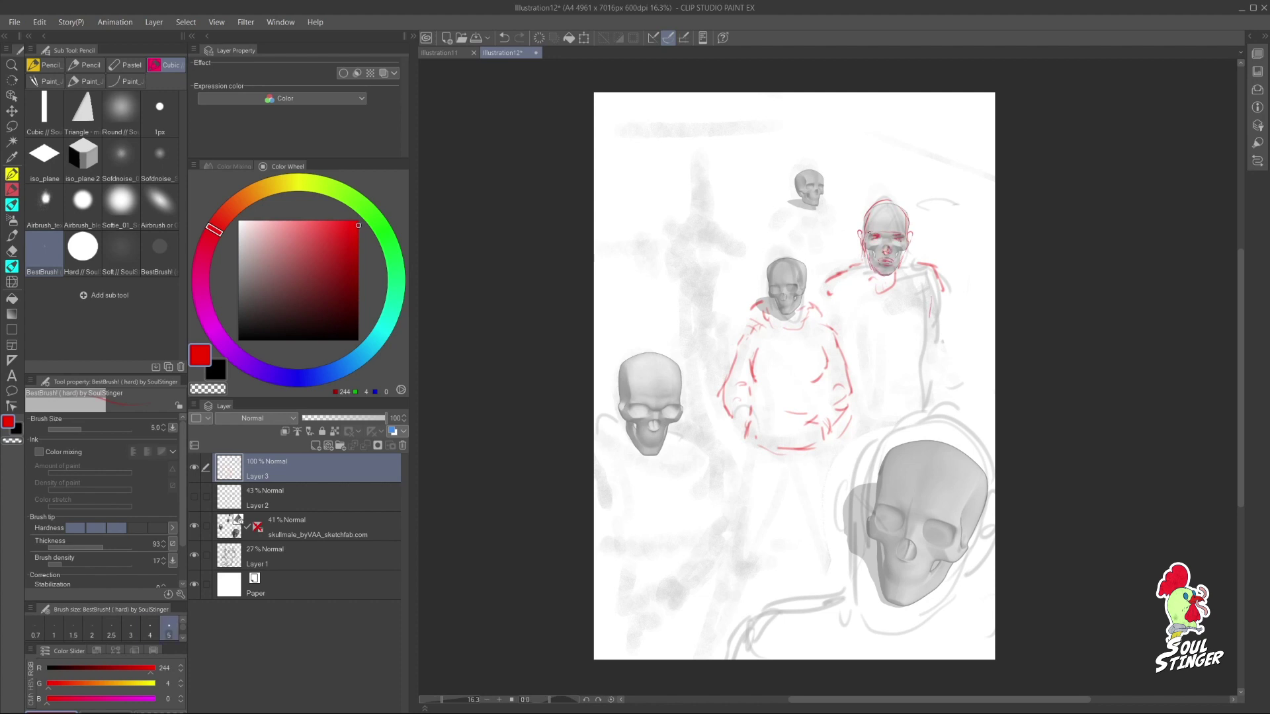
pyautogui.scroll(-1, 902, 271)
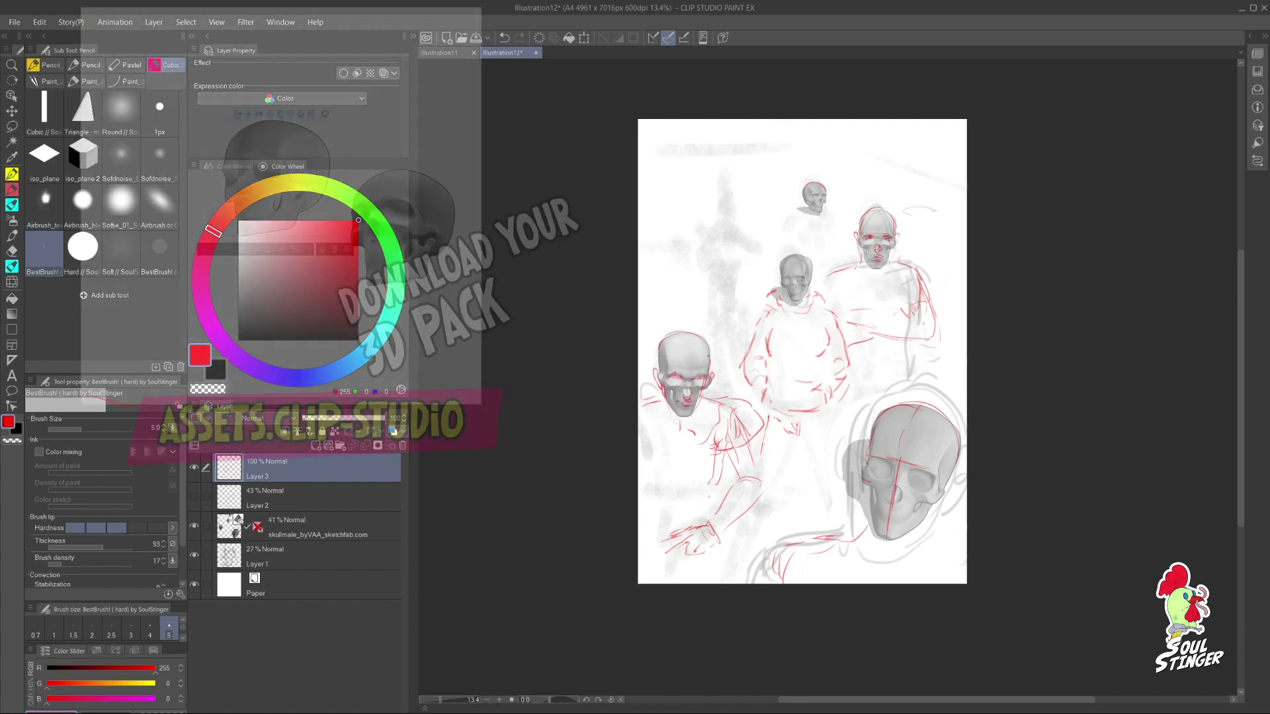
# Step: Check the red sketch with the skulls temporarily hidden, and refine the left foreground figure's arm with the pencil and eraser
pyautogui.click(194, 526)
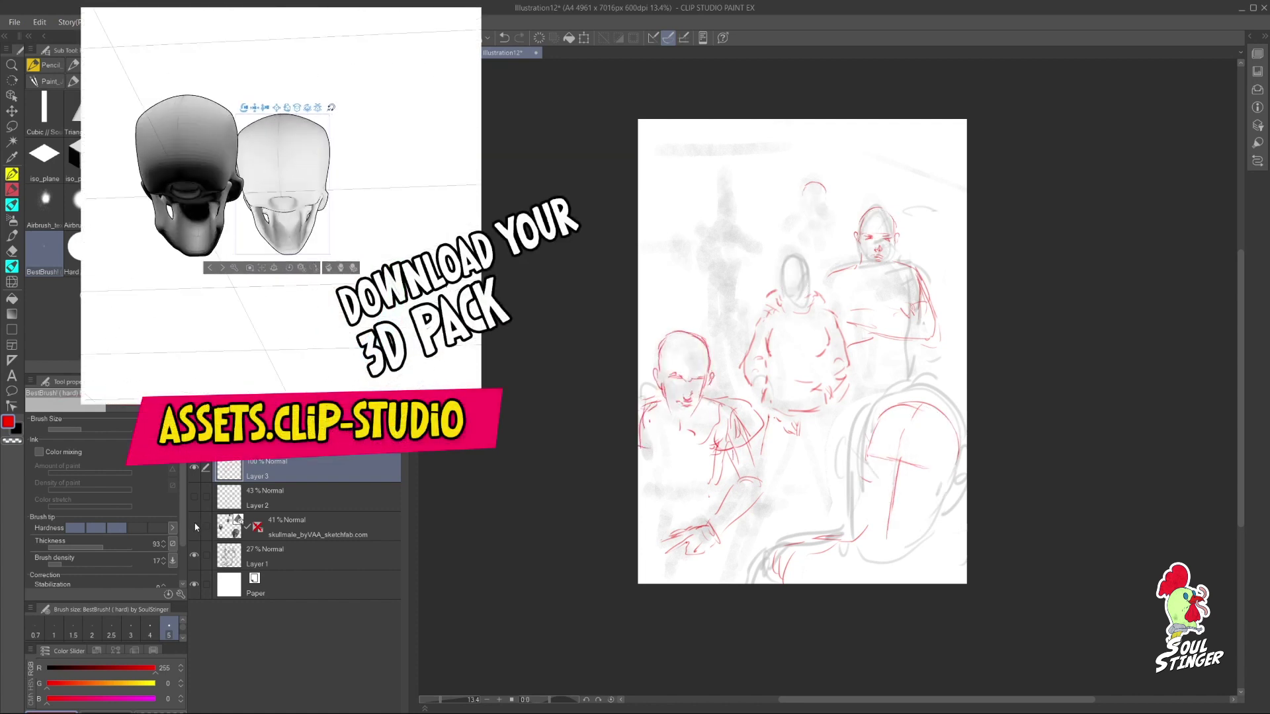
pyautogui.click(193, 526)
pyautogui.press('e')
pyautogui.press('p')
pyautogui.moveTo(760, 427)
pyautogui.mouseDown()
pyautogui.moveTo(767, 464)
pyautogui.moveTo(736, 499)
pyautogui.mouseUp()
pyautogui.press('e')
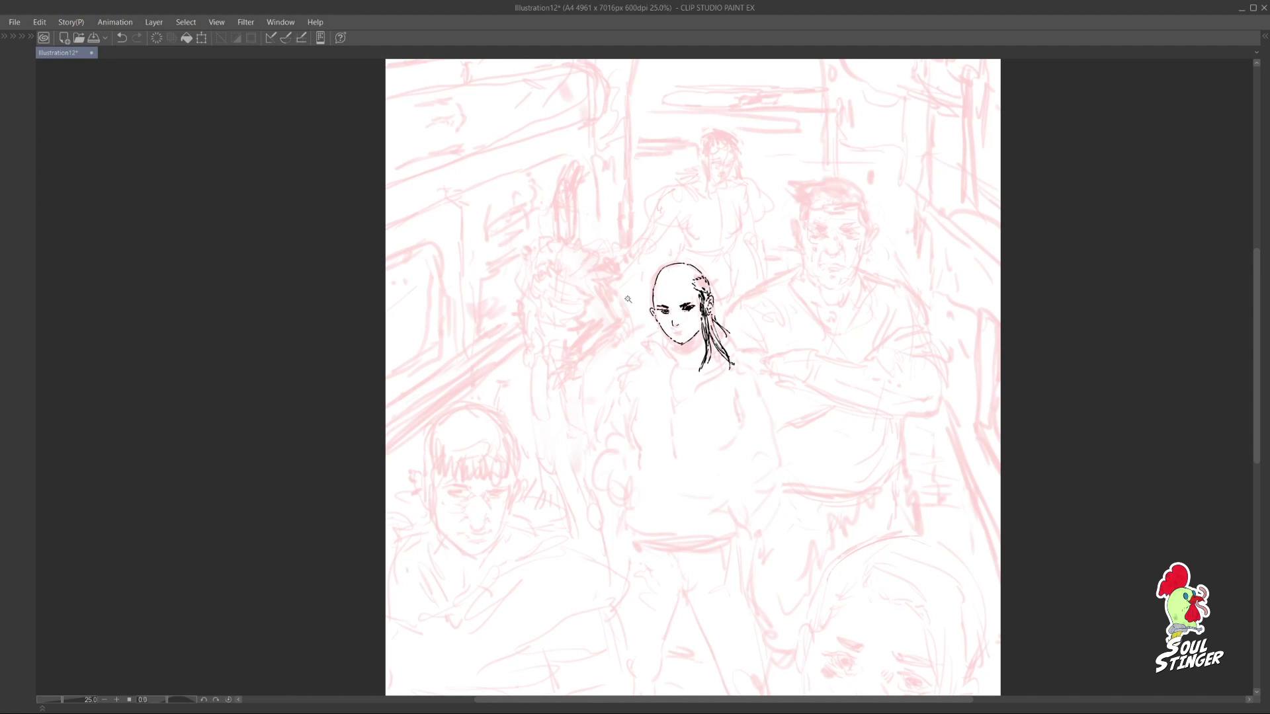
# Step: Try a hairline stroke on the middle figure's inked head, undo the last three strokes, and show the palettes again
pyautogui.moveTo(661, 280); pyautogui.dragTo(695, 282)
pyautogui.hotkey('ctrl', 'z')
pyautogui.hotkey('ctrl', 'z')
pyautogui.hotkey('ctrl', 'z')
pyautogui.press('Tab')
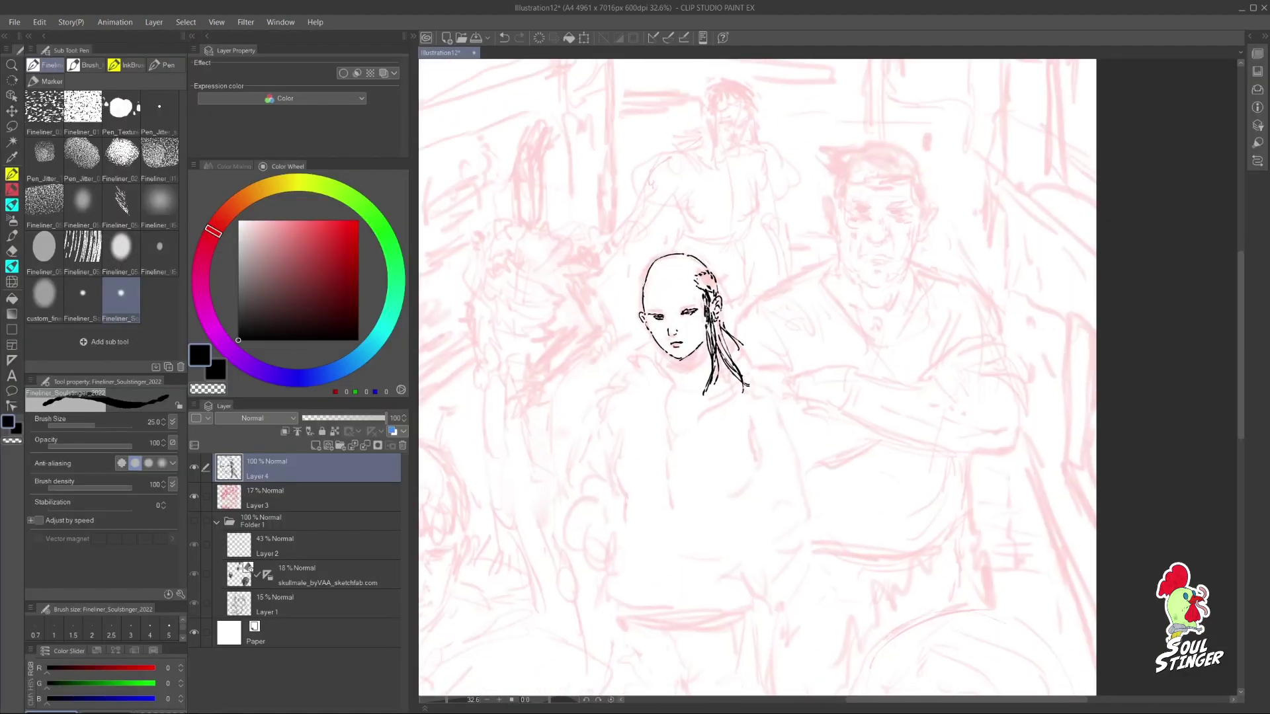